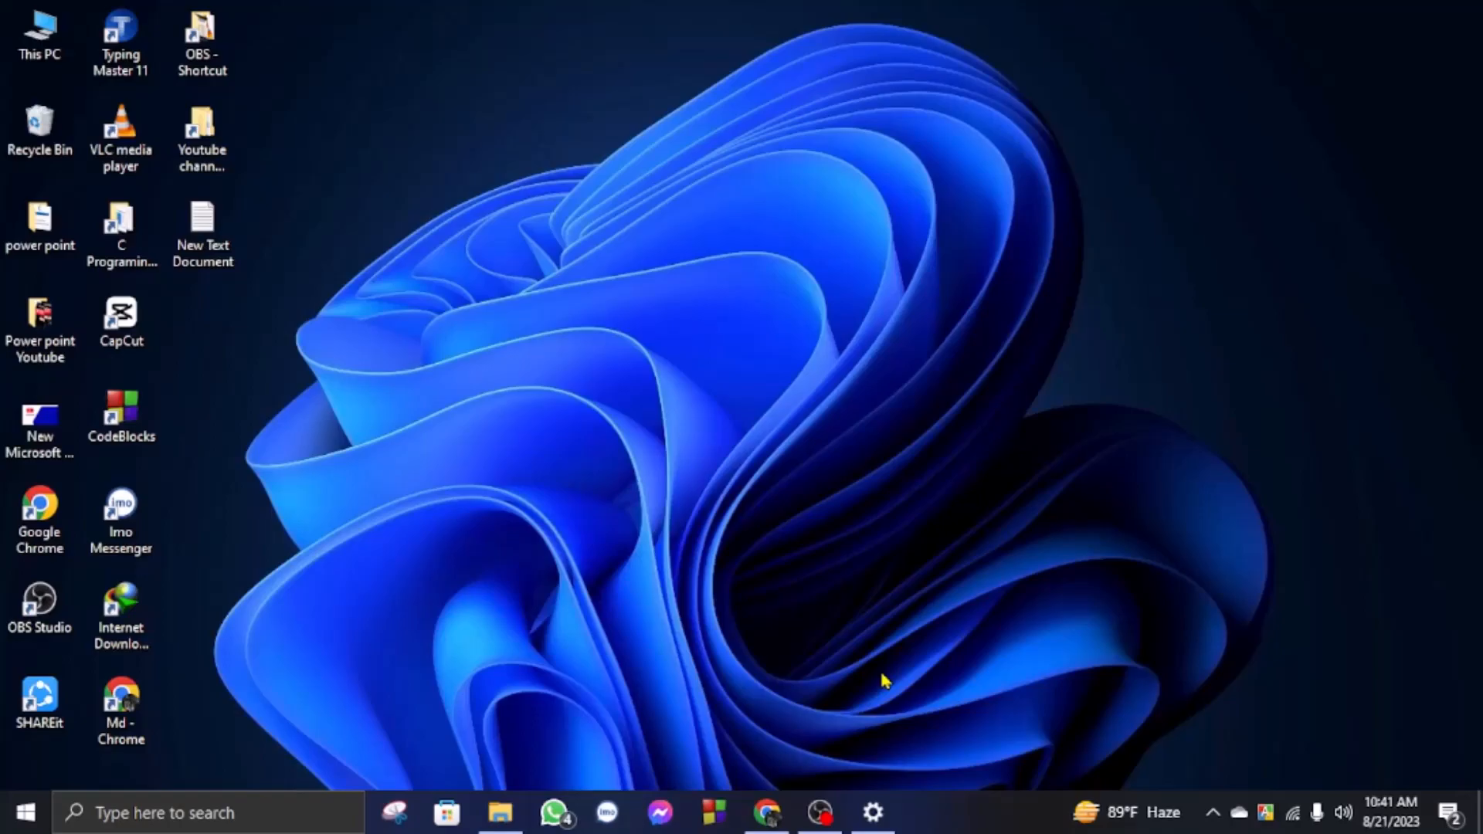
key("super+t")
left_click(754, 825)
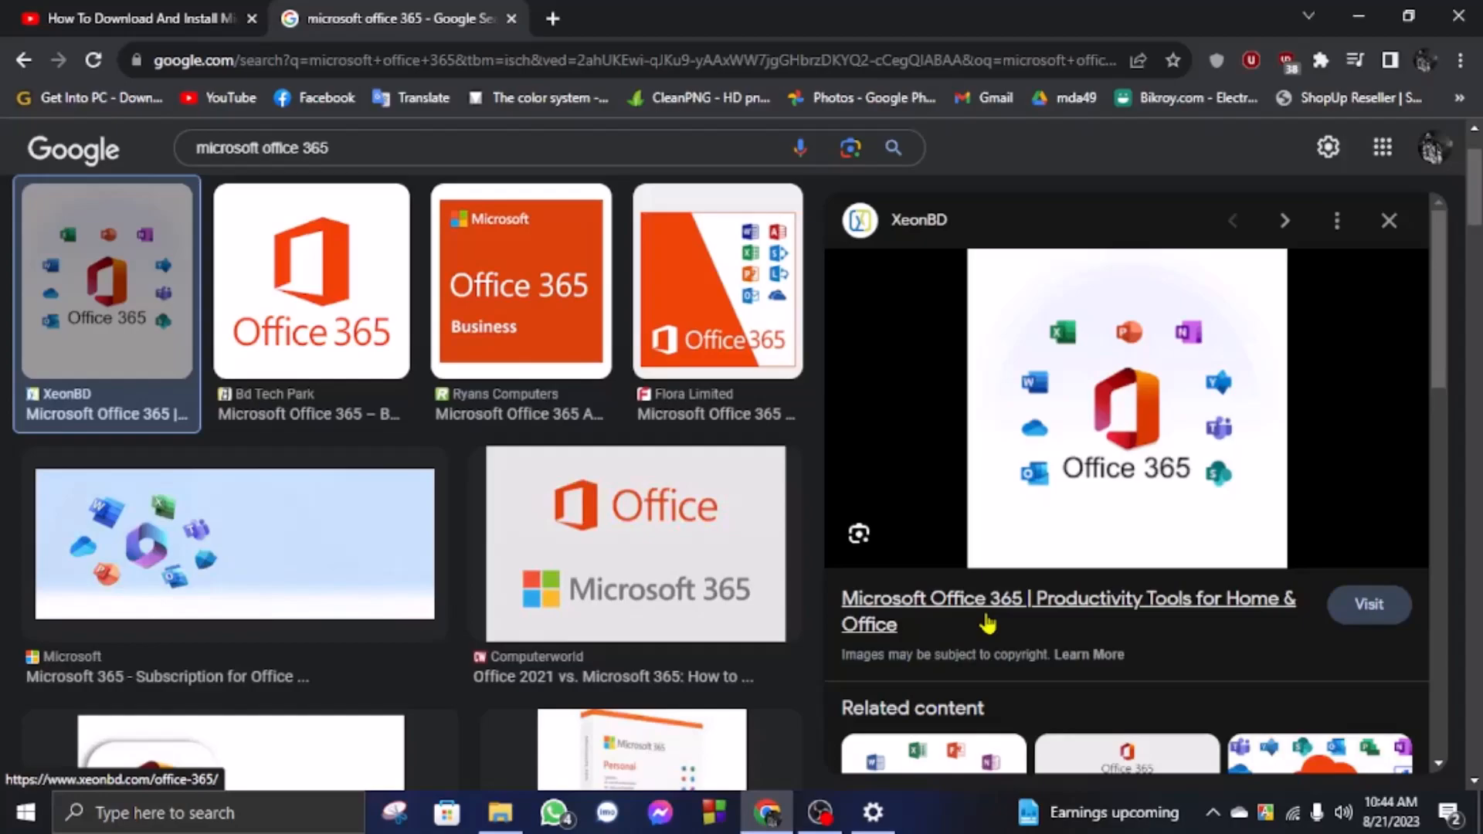
key("F6")
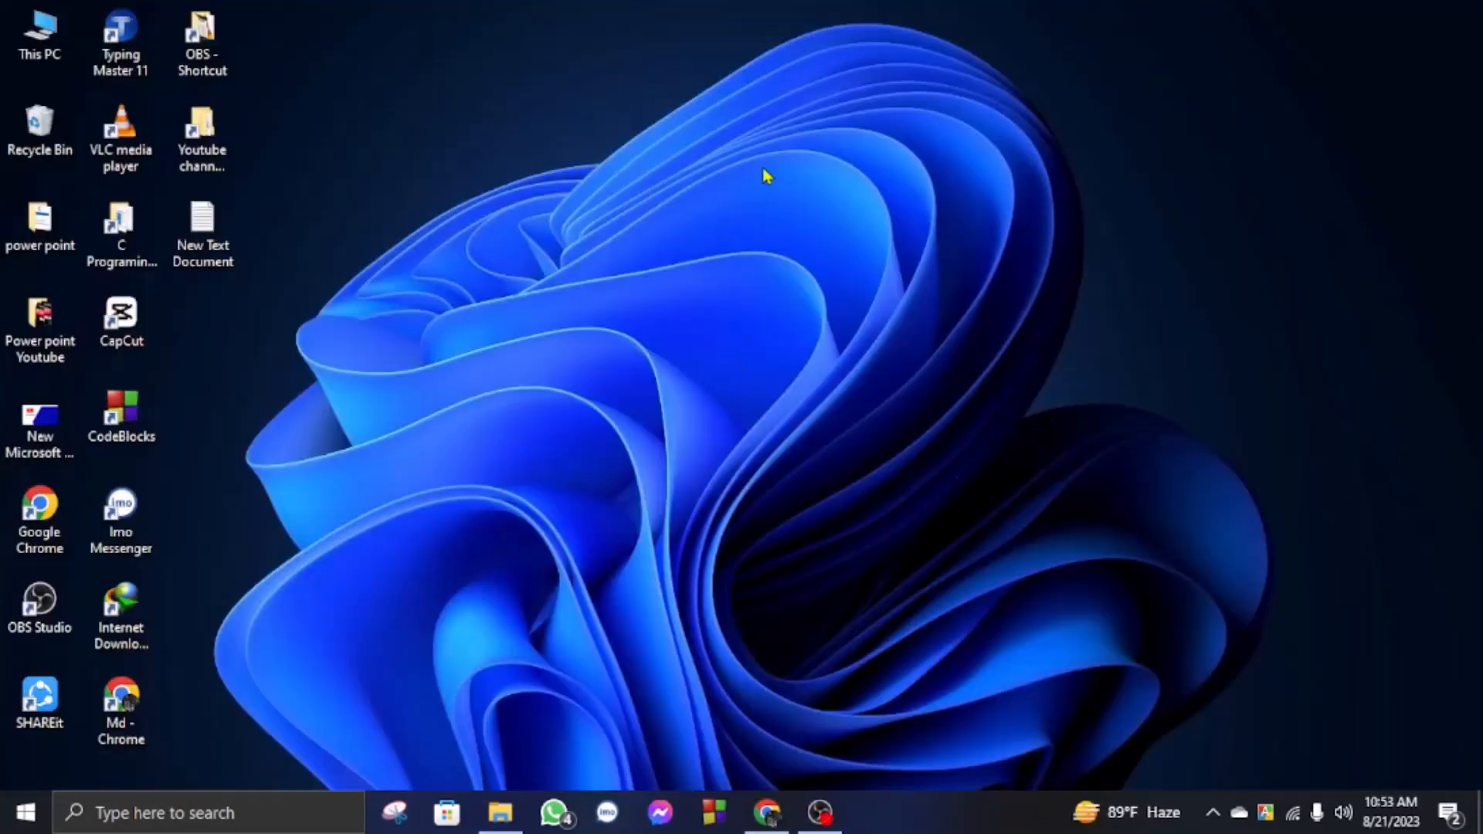
right_click(763, 176)
left_click(819, 229)
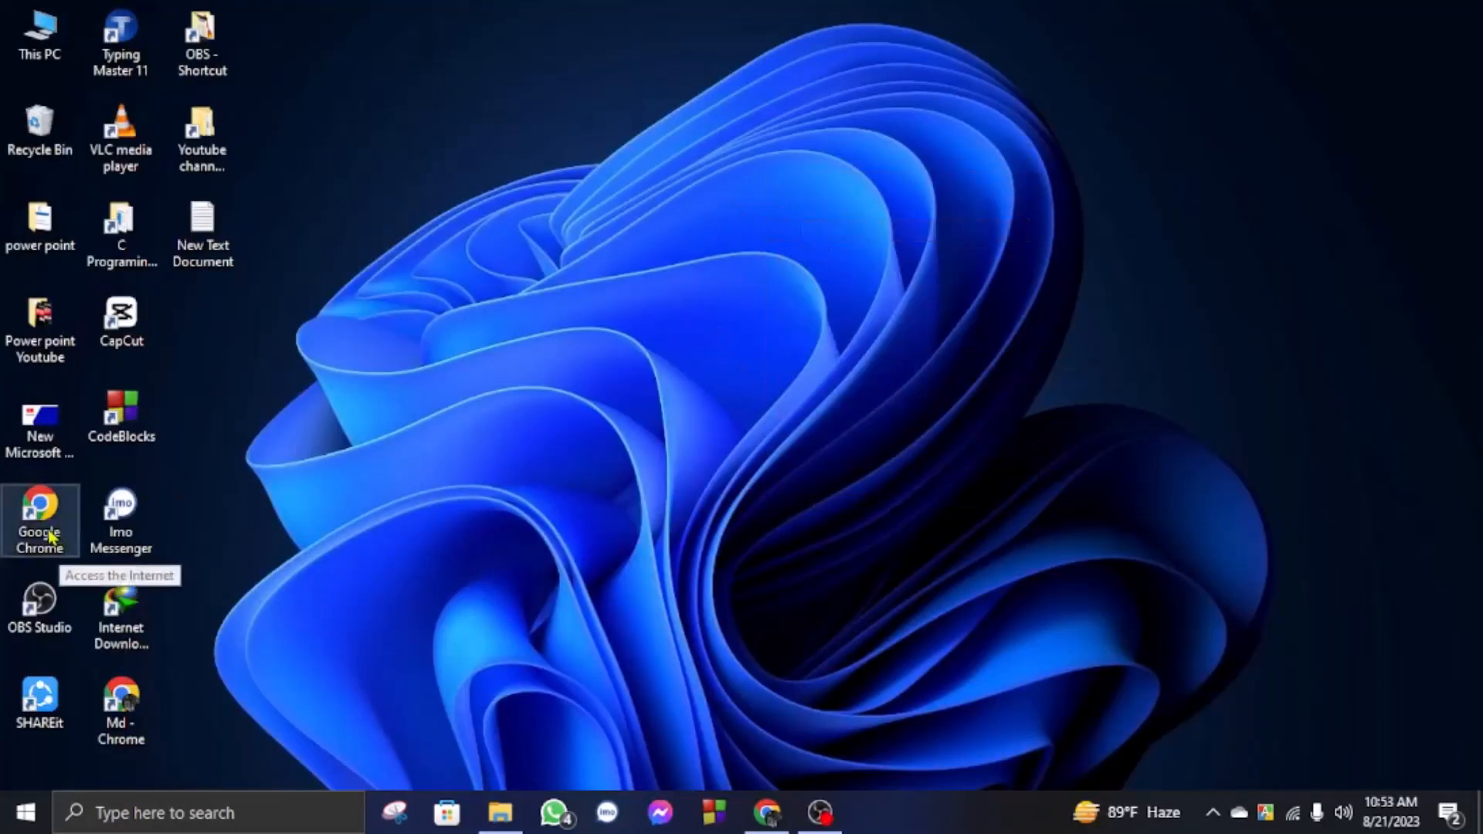
Launch Google Chrome from the desktop and maximize its window.
double_click(49, 538)
double_click(1082, 37)
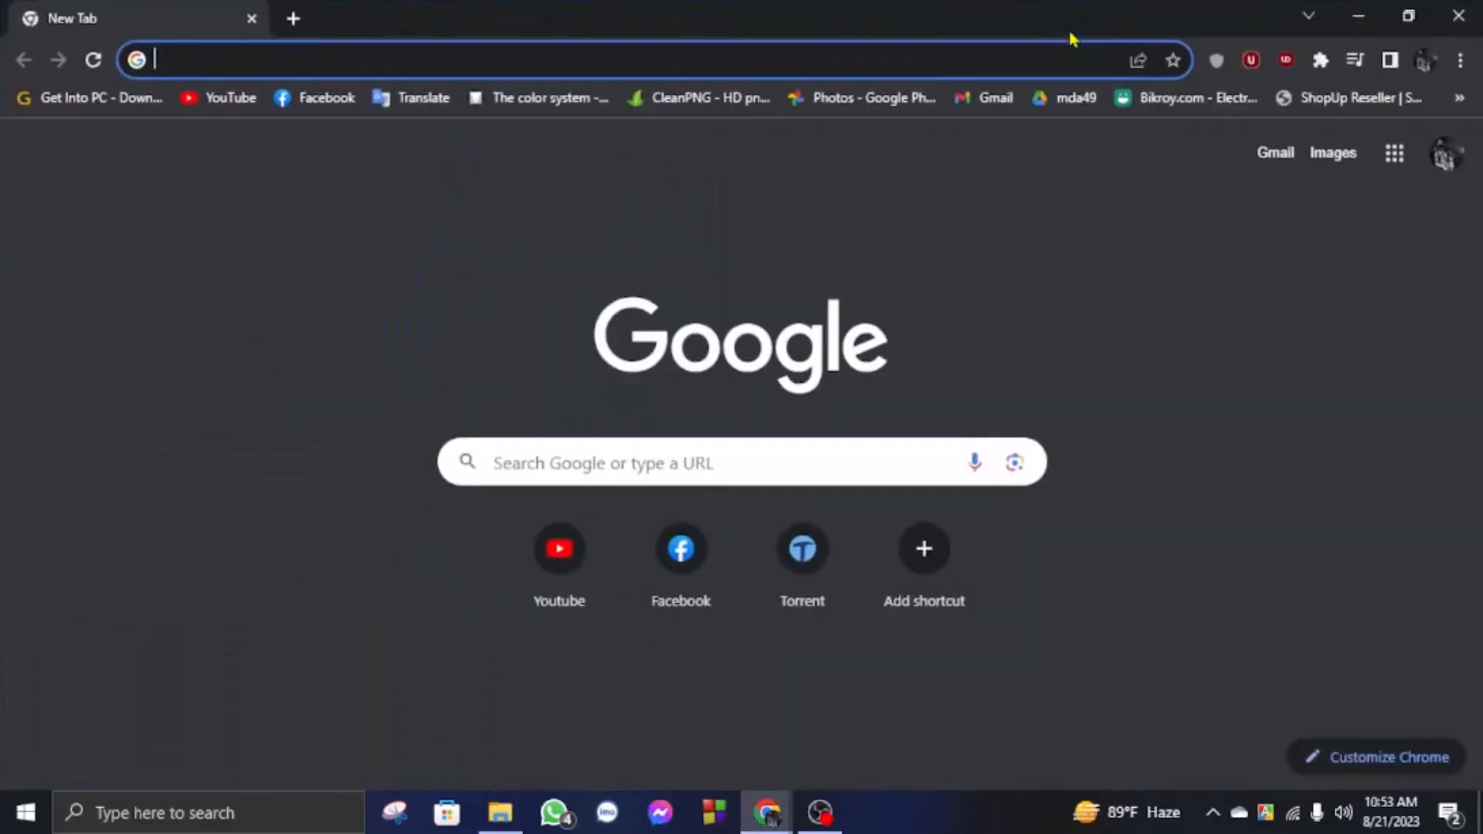
left_click(394, 57)
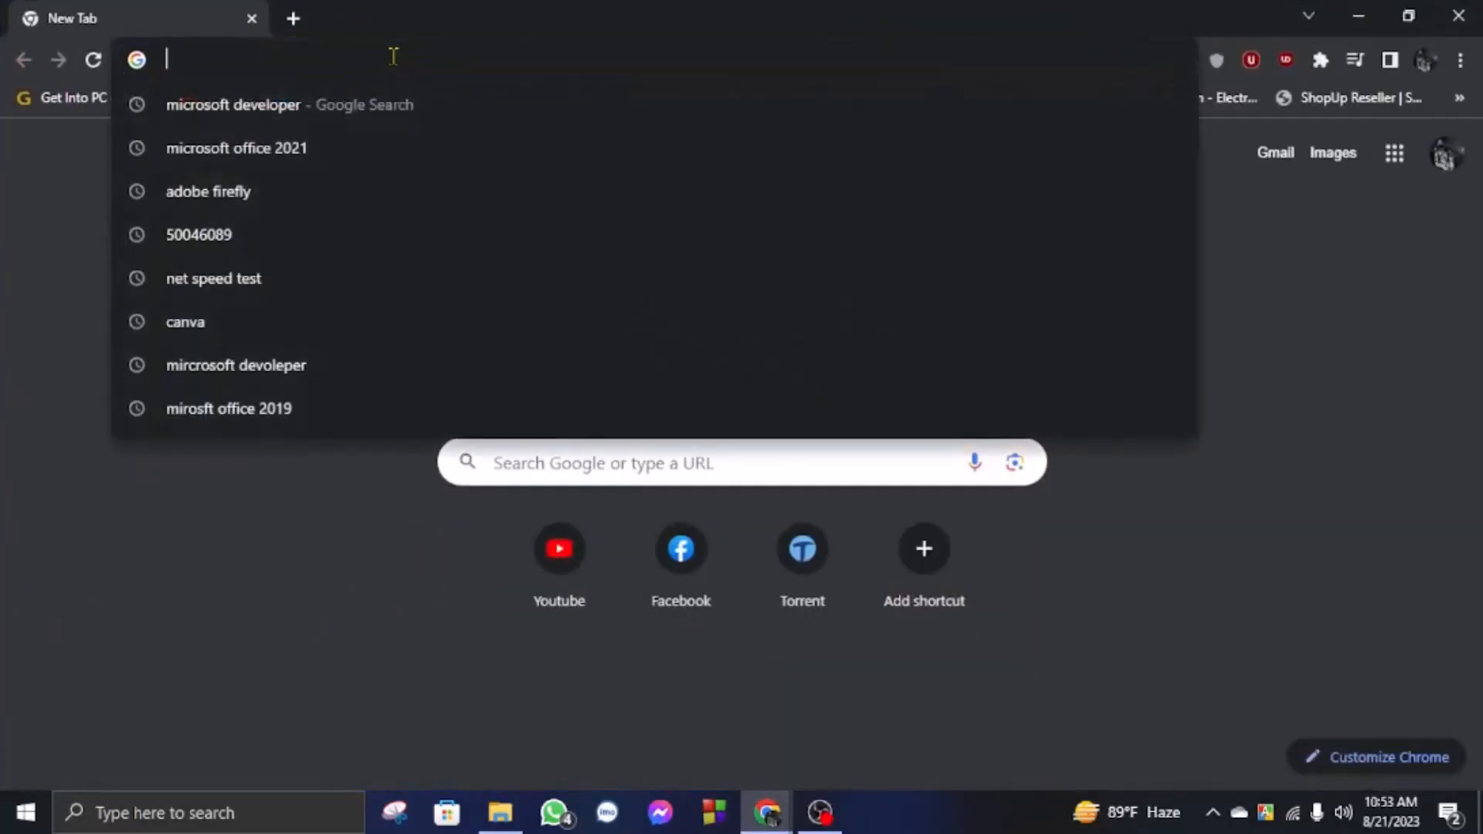
Search Google for "microsoft developer".
type("mic")
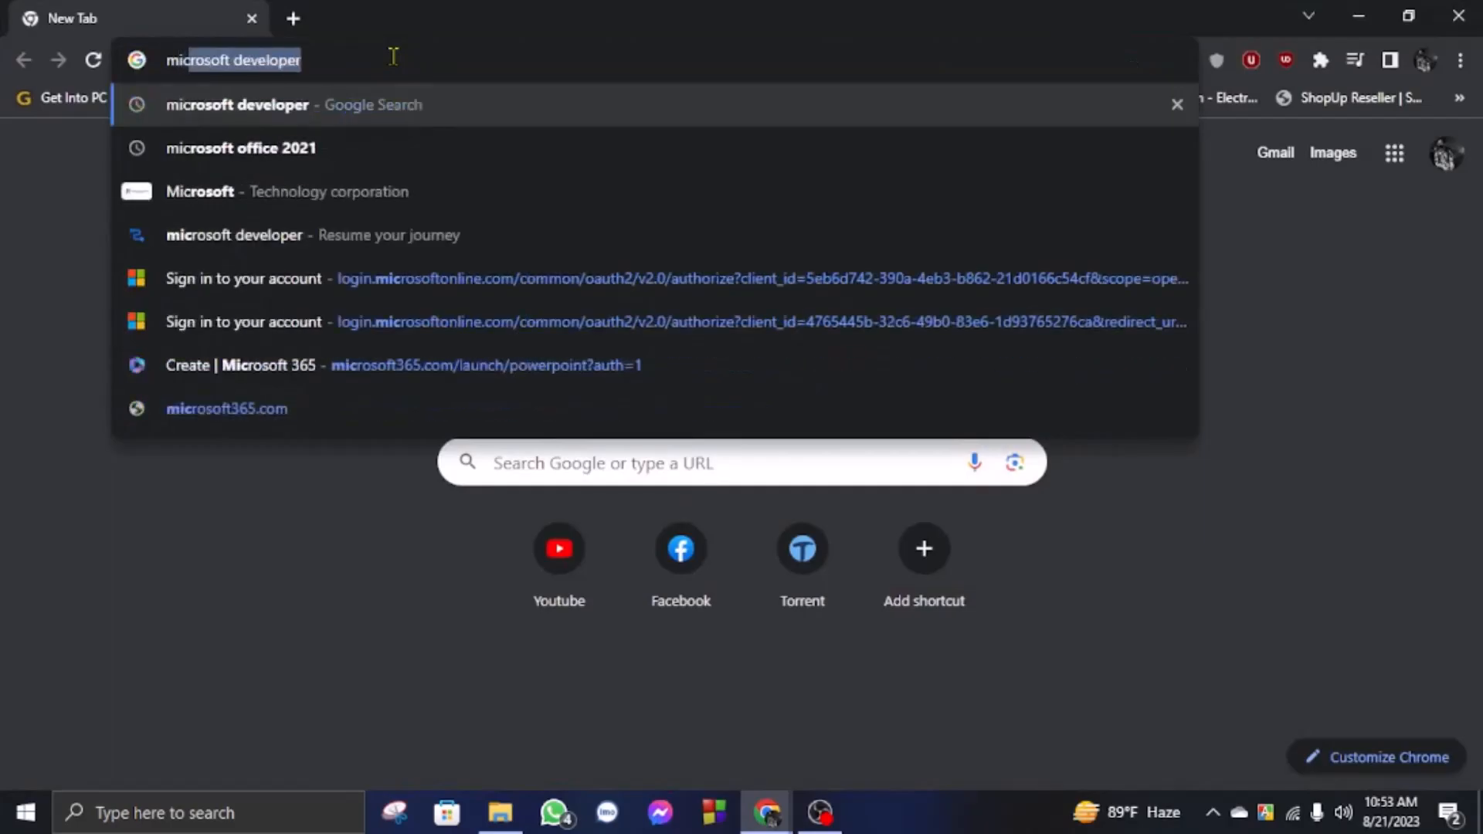
type("rosoft dec")
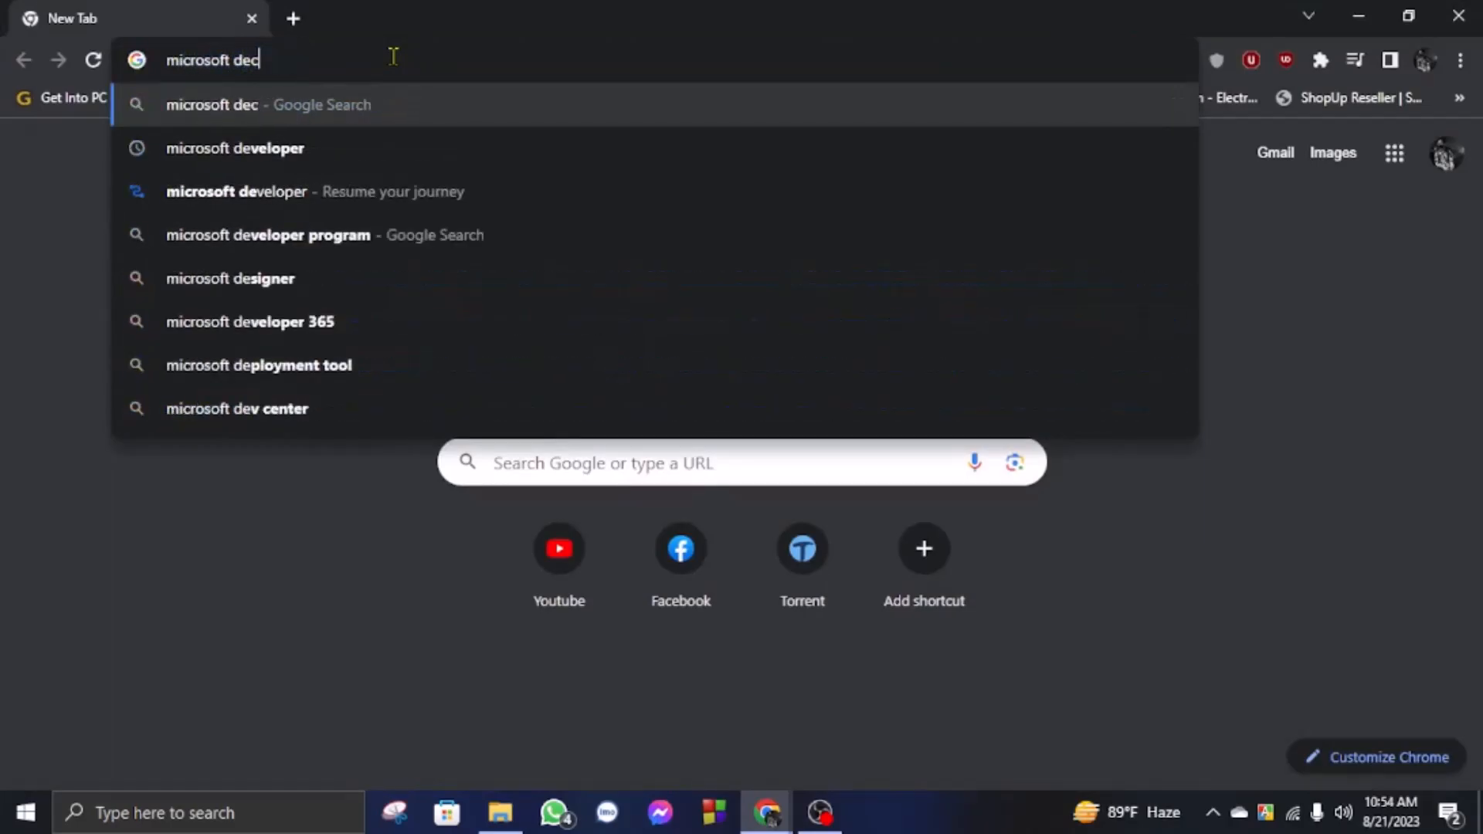
key("BackSpace")
type("velopoer")
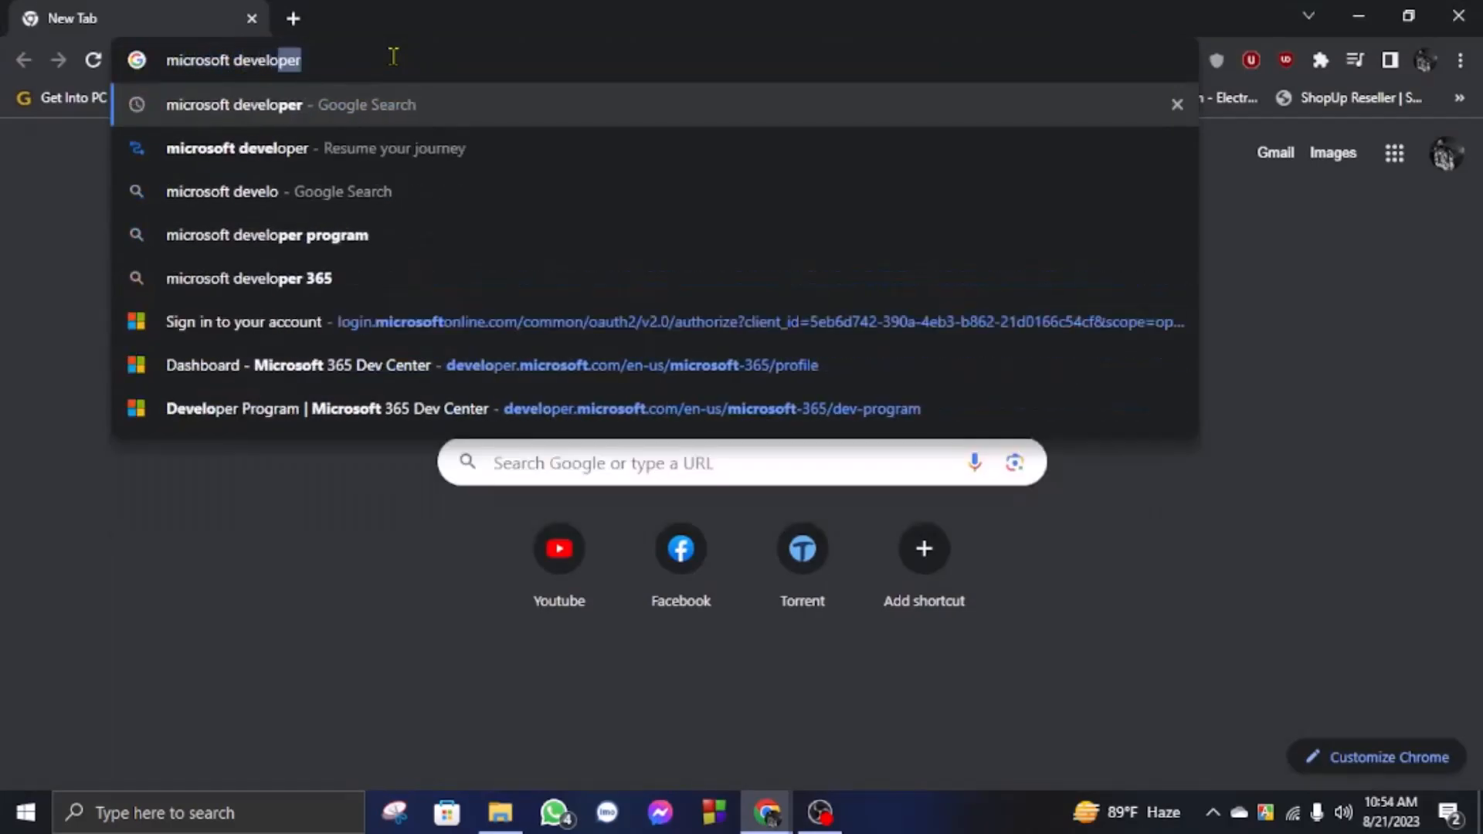
key("BackSpace")
type("r")
key("BackSpace")
key("BackSpace")
key("BackSpace")
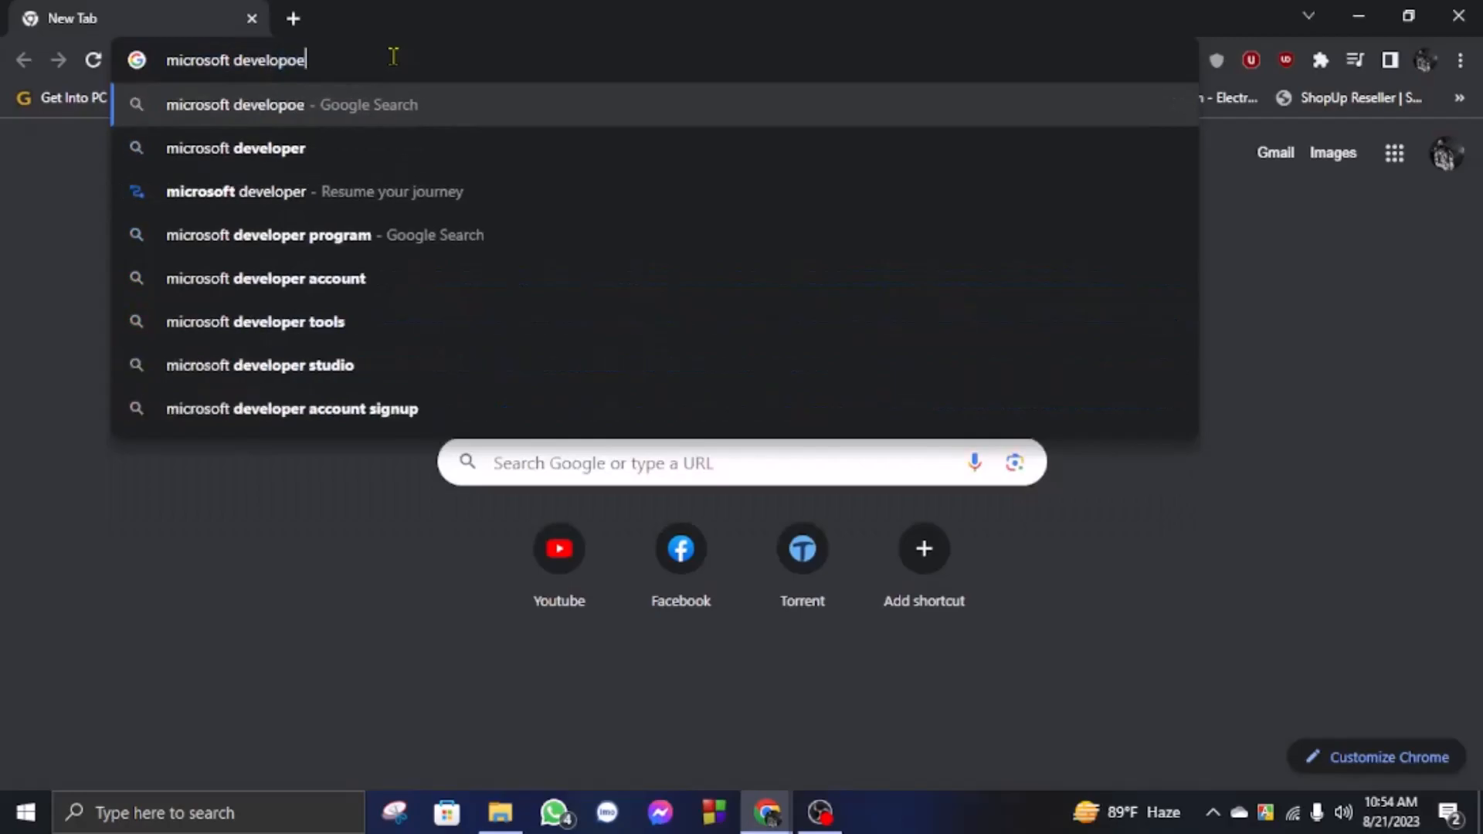
type("er")
key("Return")
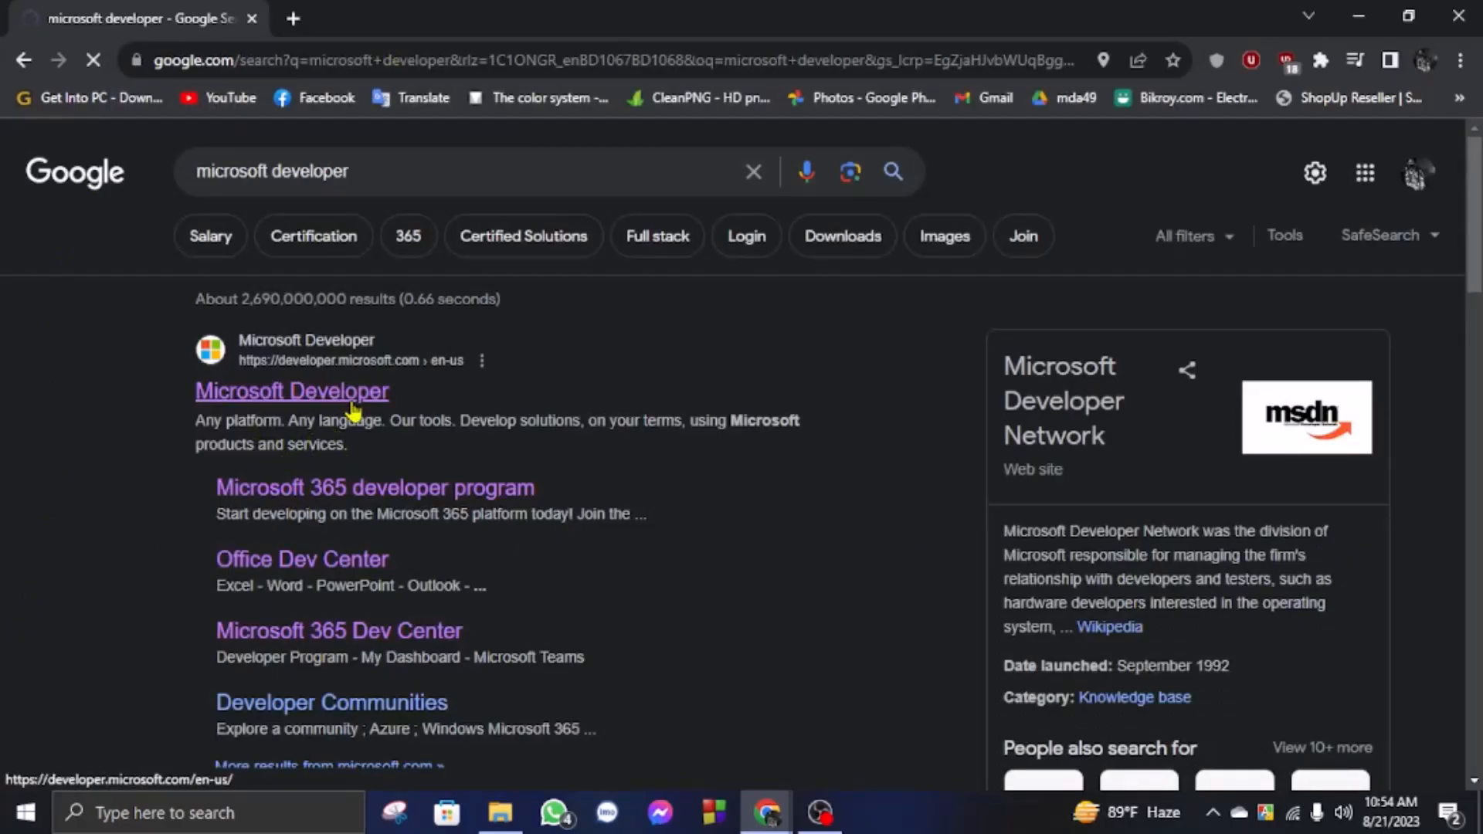
Open the Microsoft Developer site and go to its Microsoft 365 section.
left_click(353, 408)
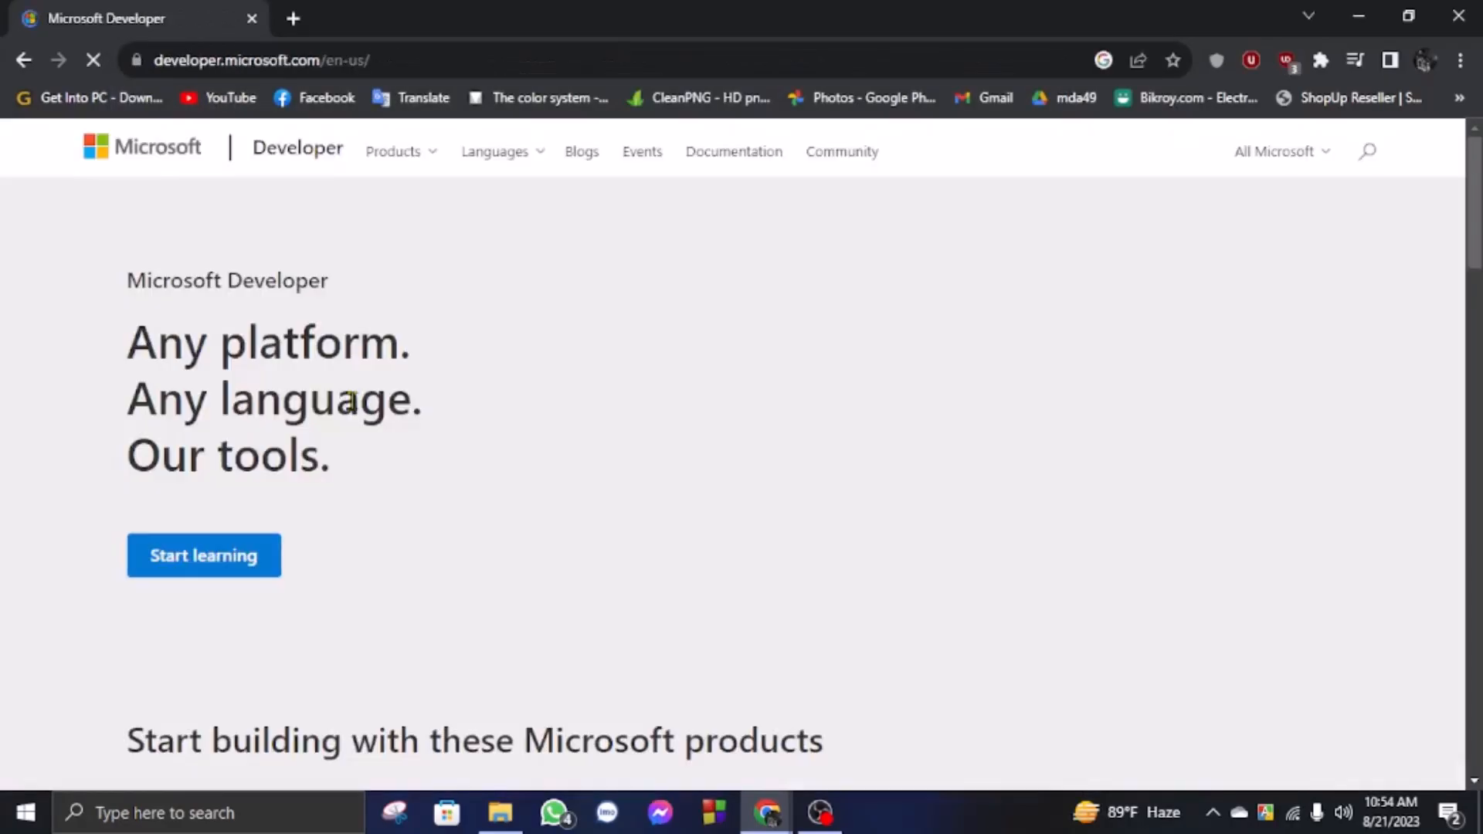
scroll(548, 417, "down", 7)
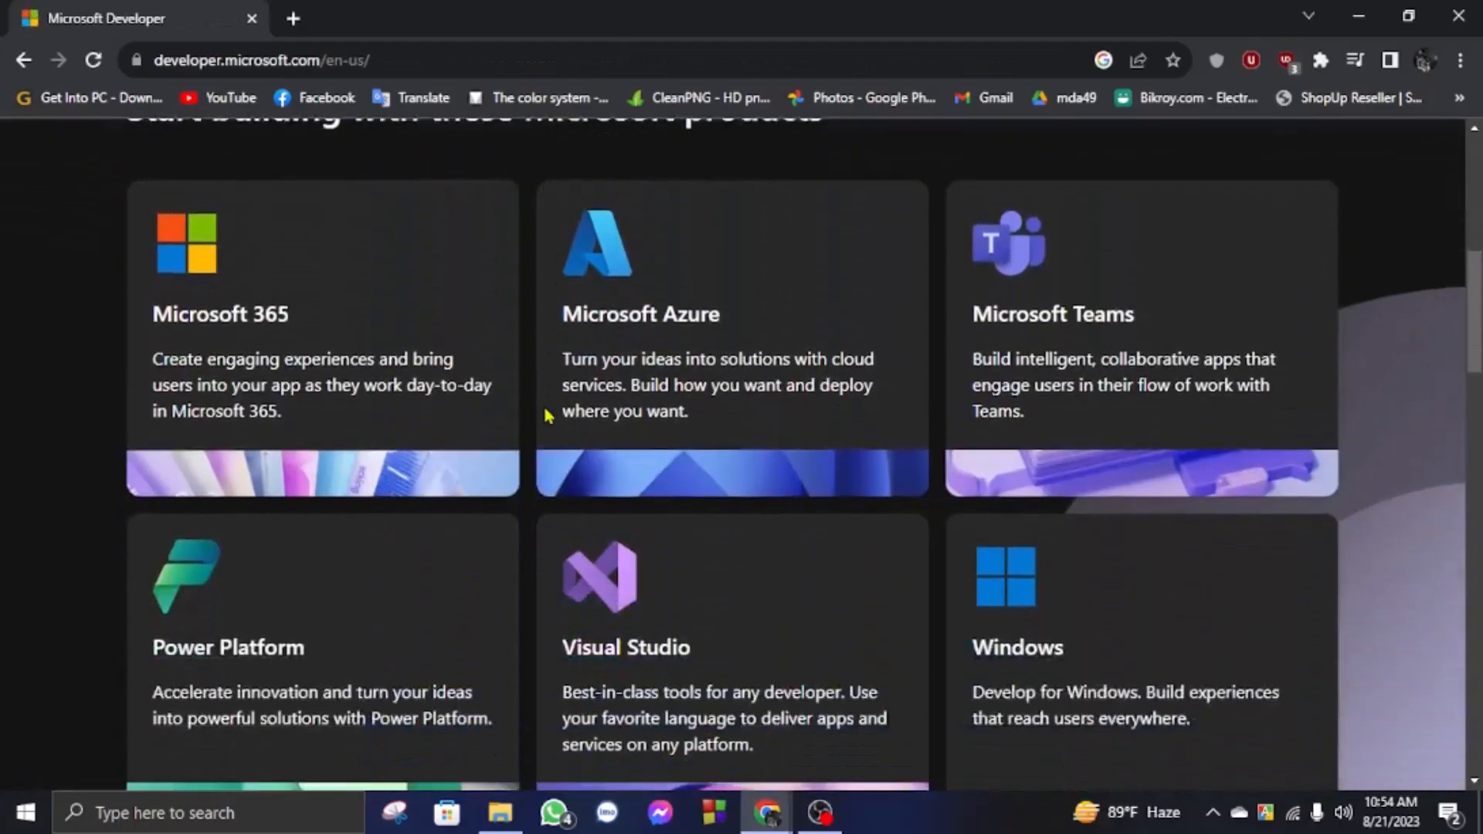
scroll(545, 417, "down", 4)
scroll(547, 320, "up", 3)
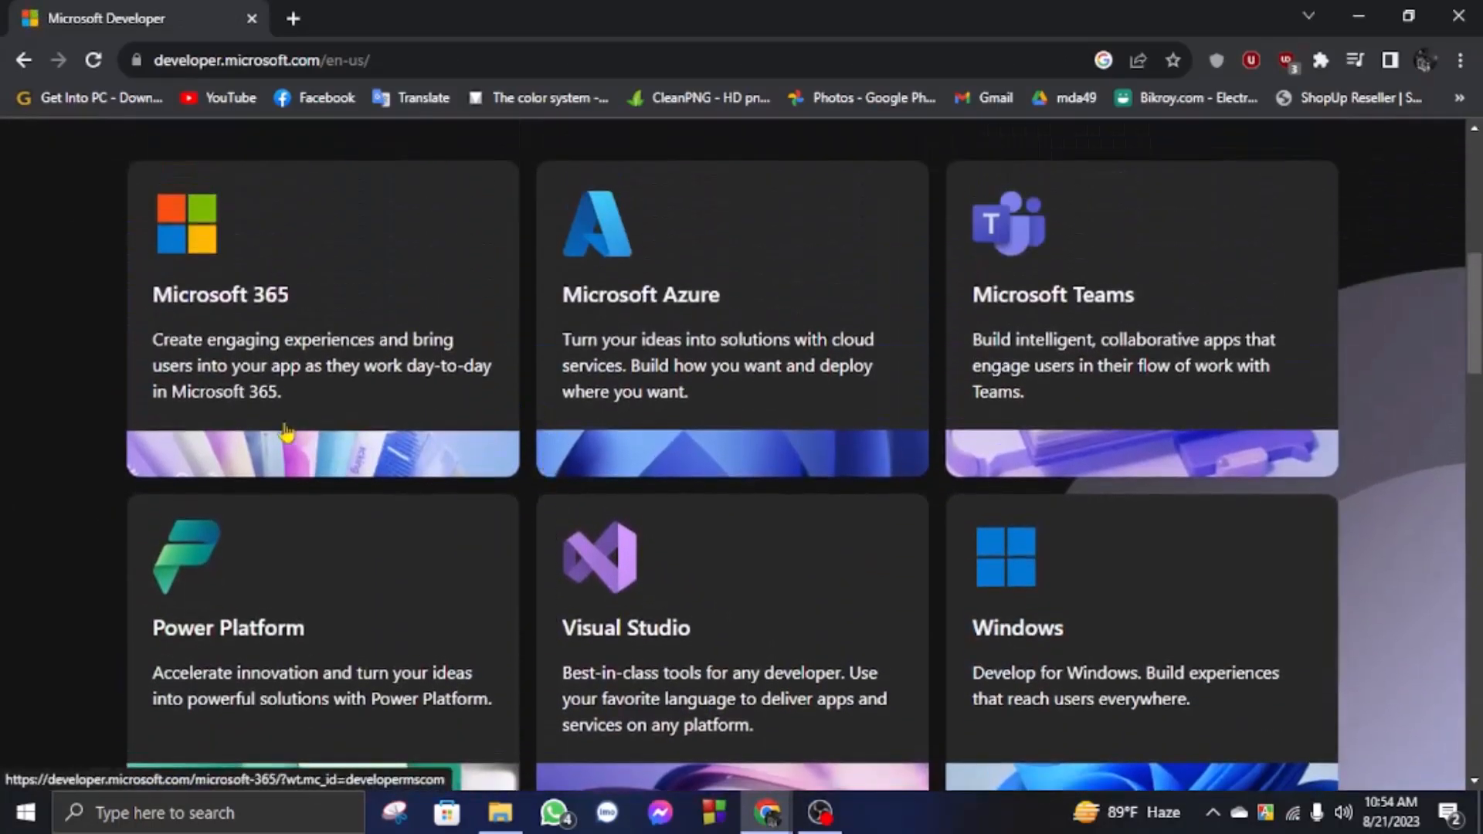
left_click(167, 303)
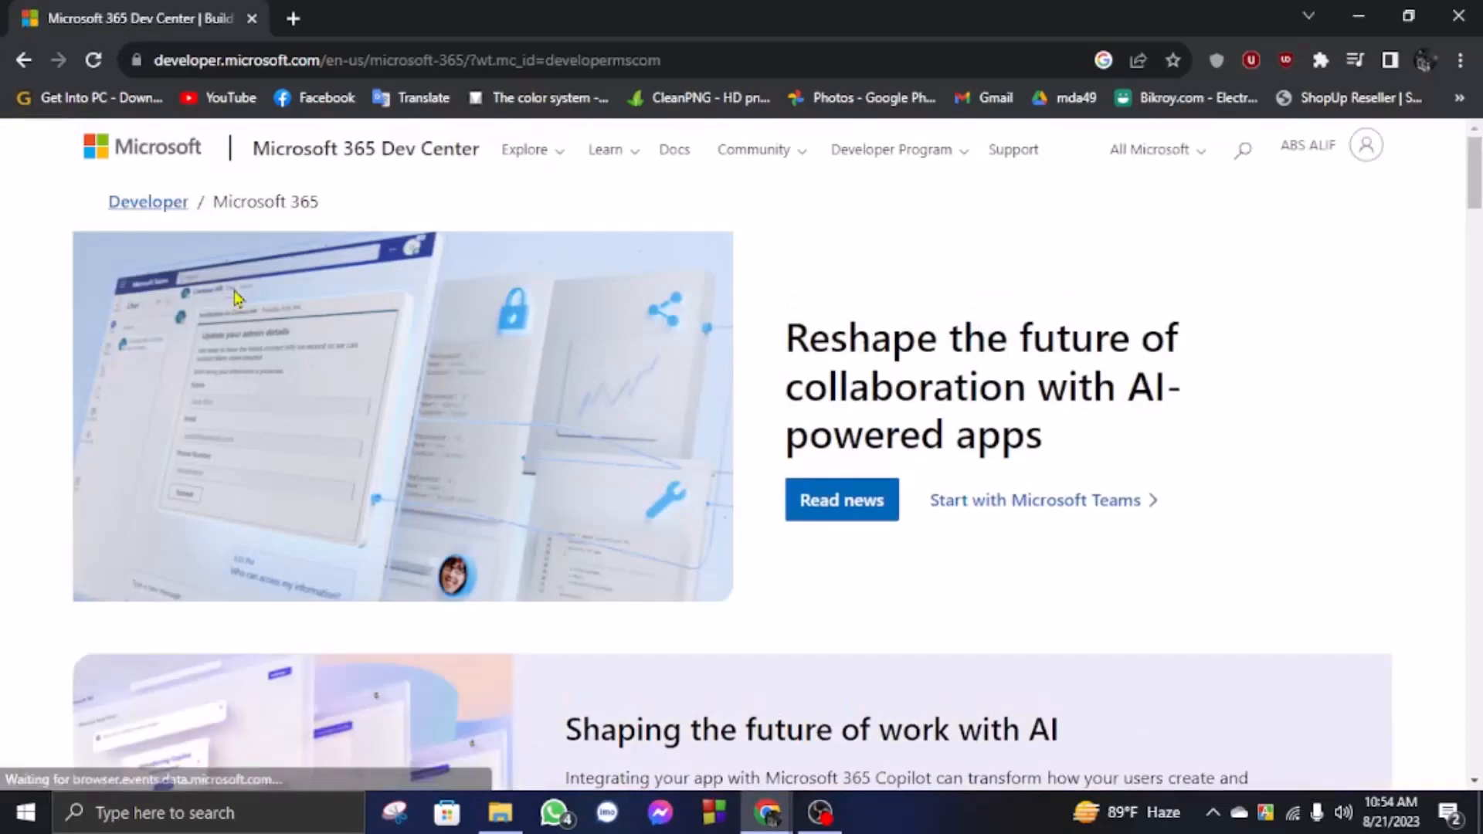
Open the Join the Microsoft 365 Developer Program page from the Dev Center.
scroll(560, 313, "down", 15)
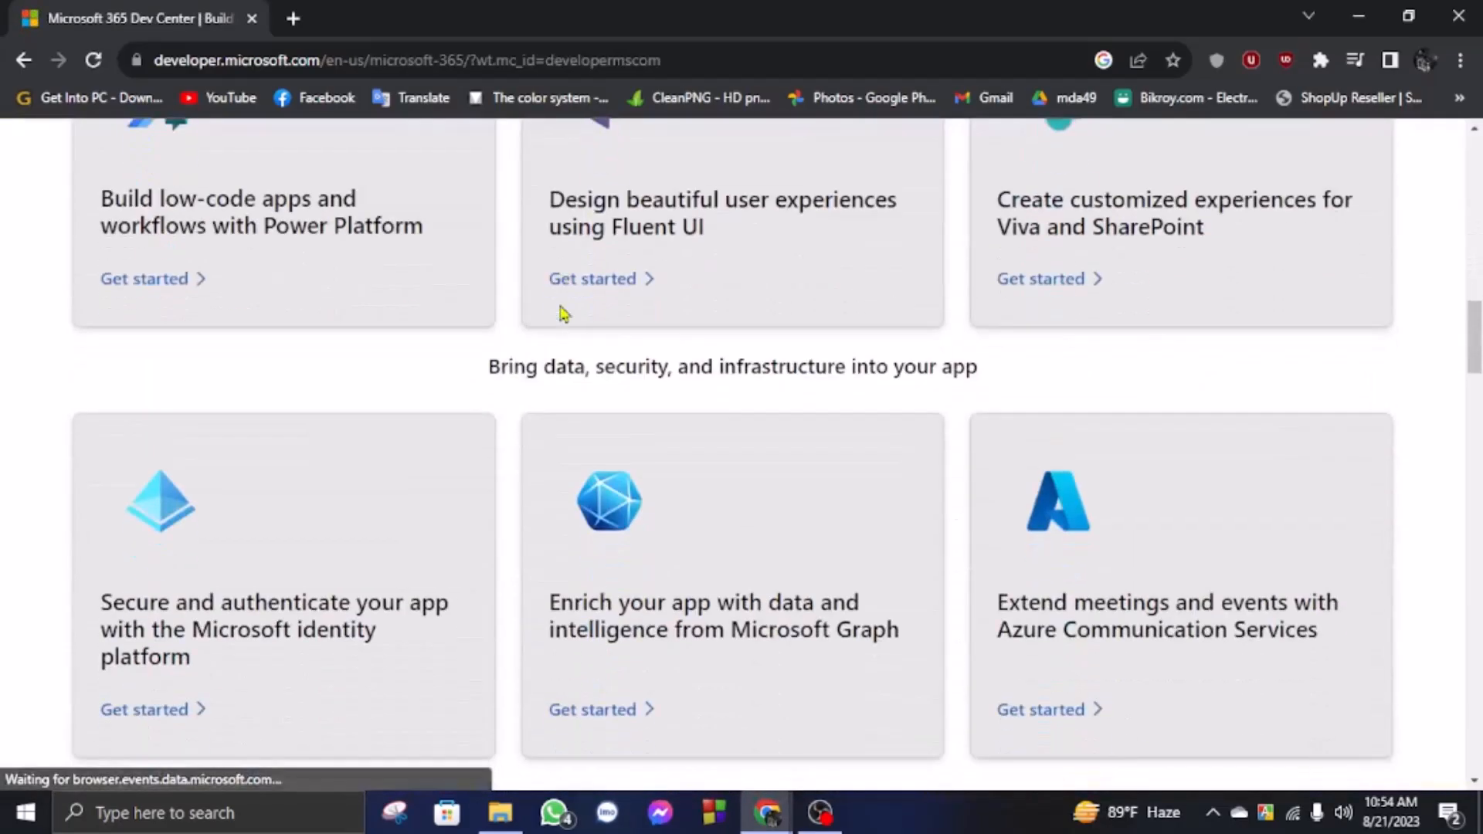
scroll(562, 313, "down", 15)
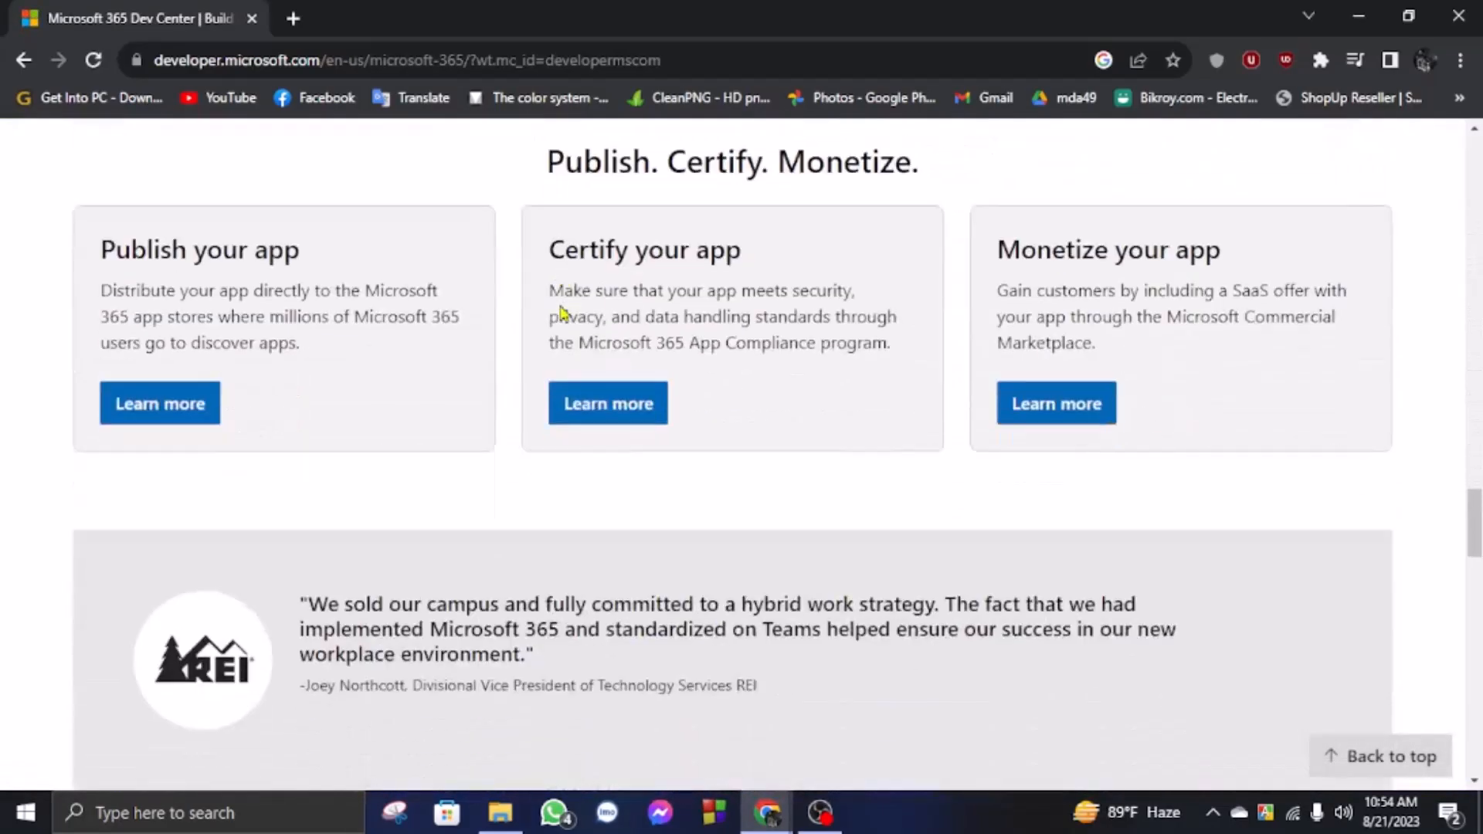
scroll(561, 313, "down", 15)
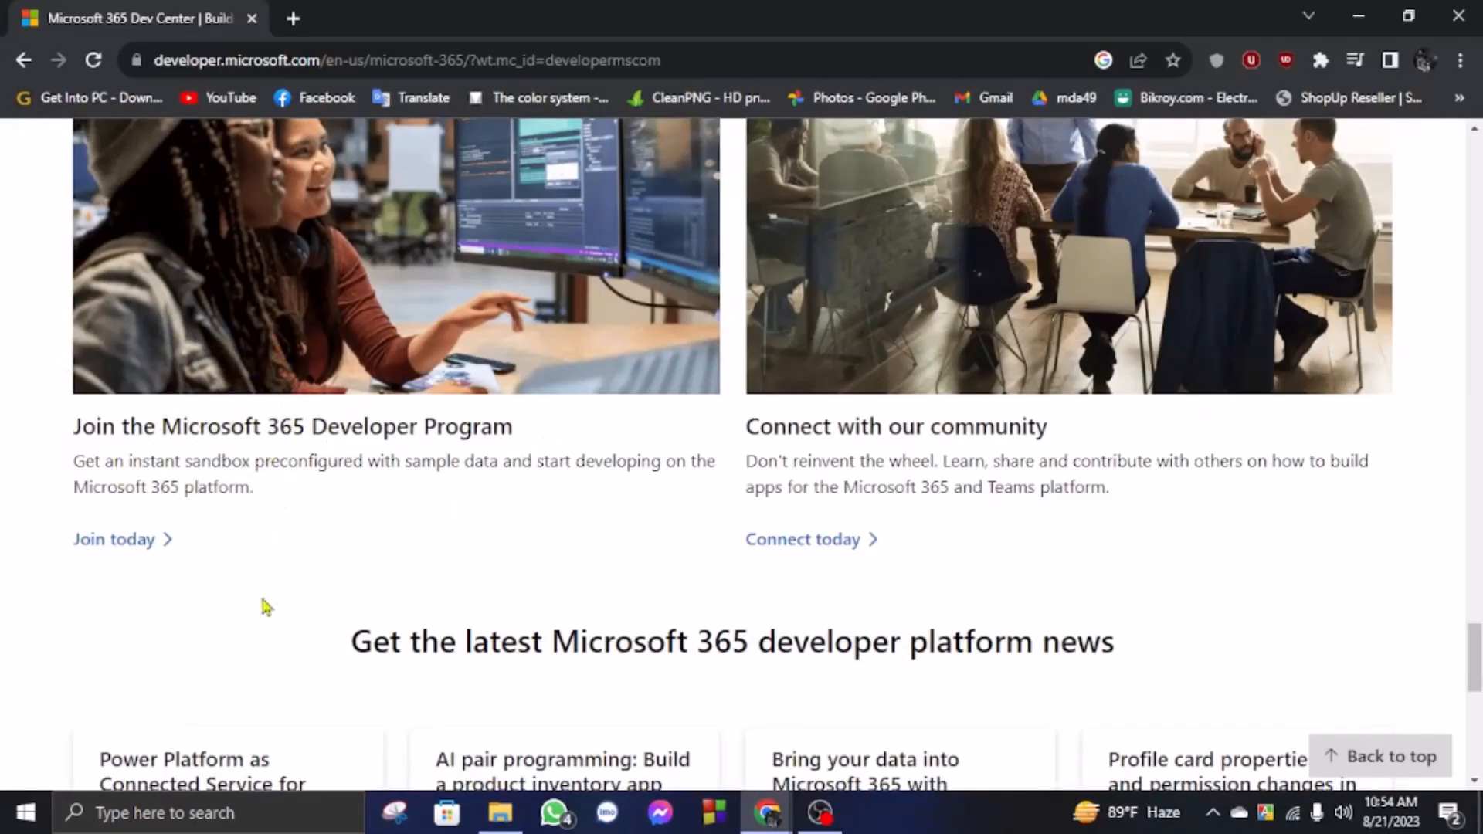
left_click(128, 543)
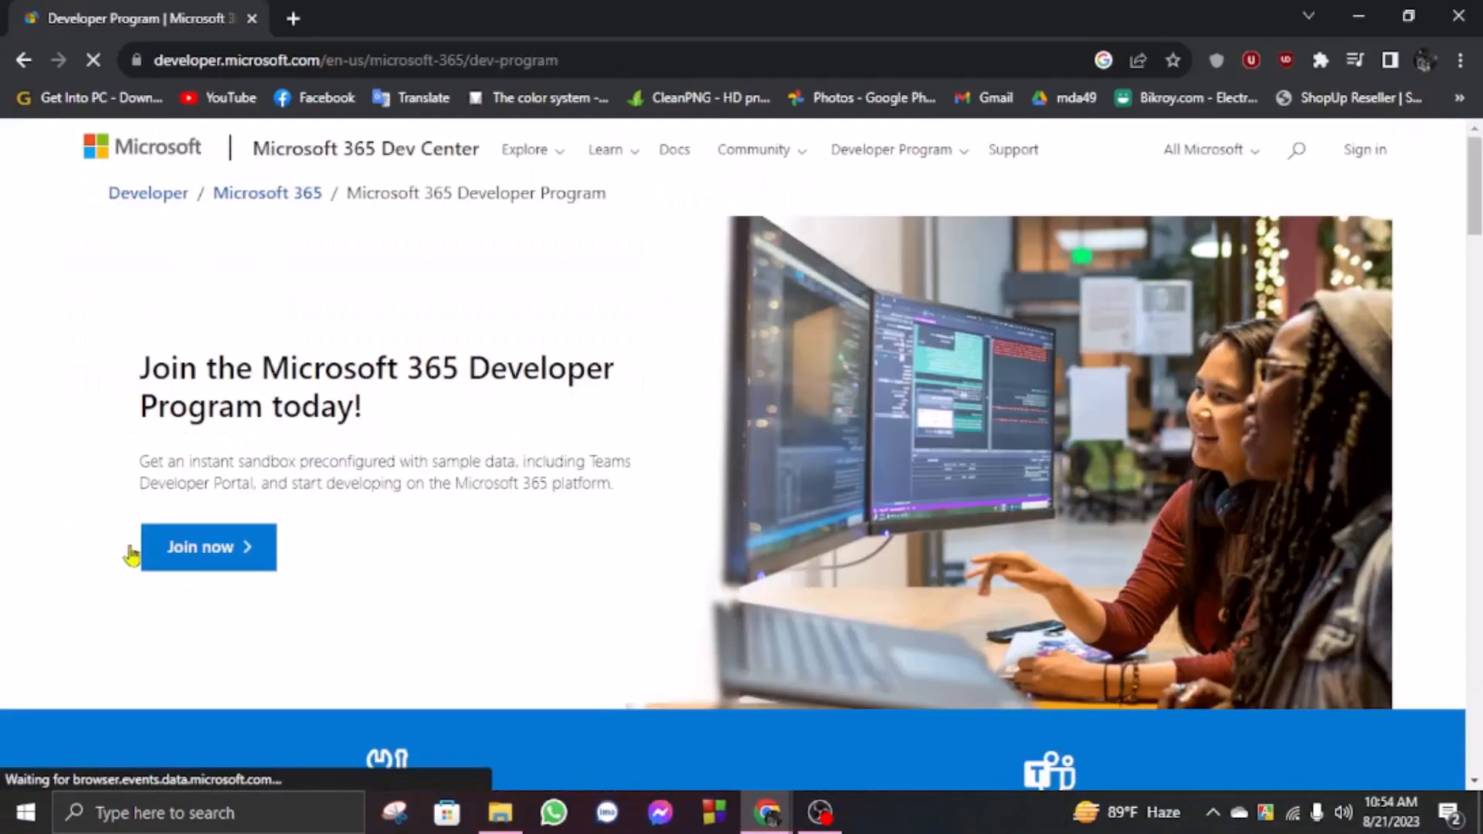
left_click(201, 566)
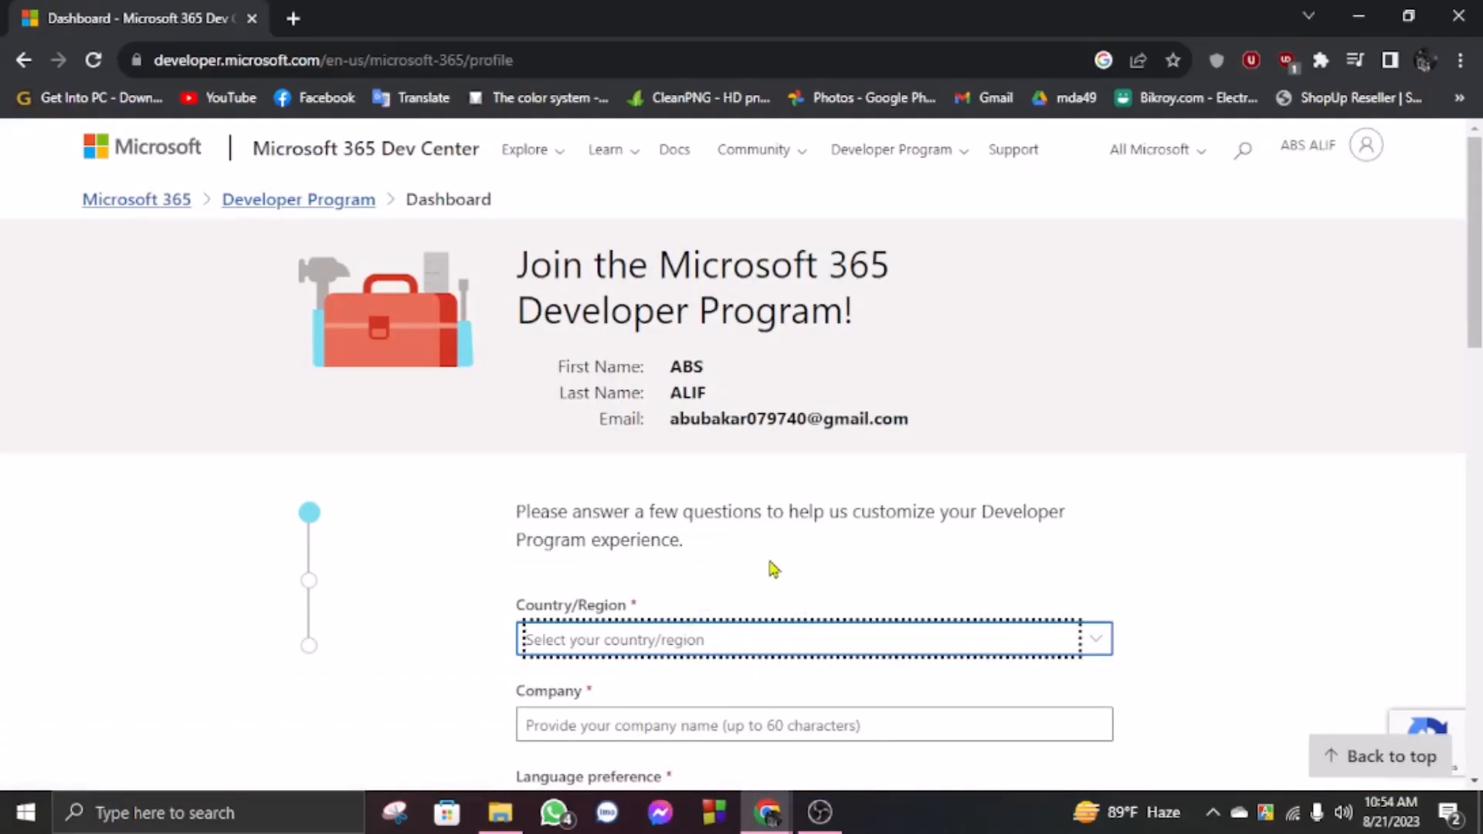
Set the Country/Region in the developer program form to Bangladesh.
scroll(755, 560, "down", 3)
mouse_move(755, 559)
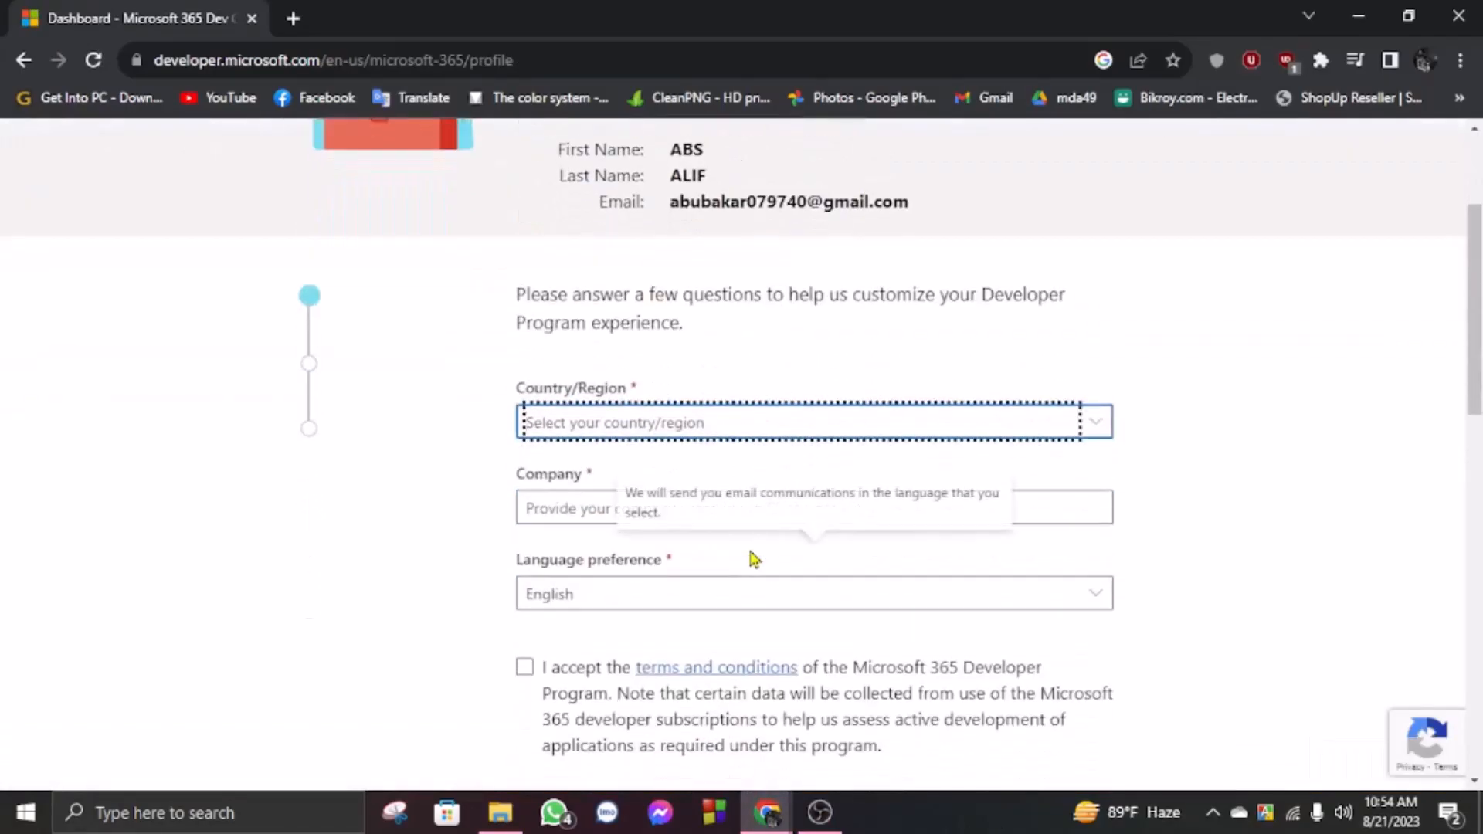
scroll(755, 559, "up", 3)
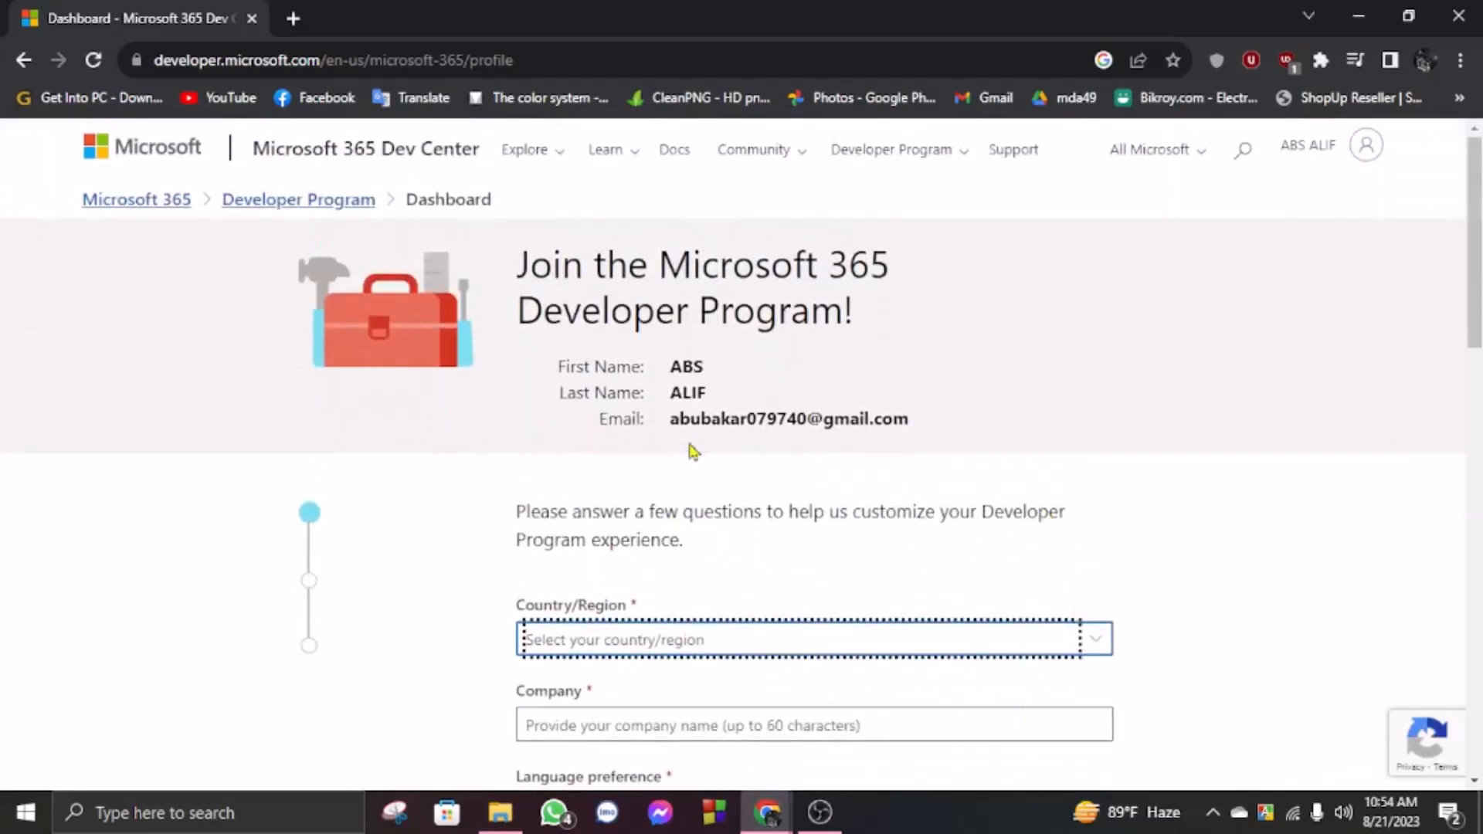
scroll(1006, 503, "down", 5)
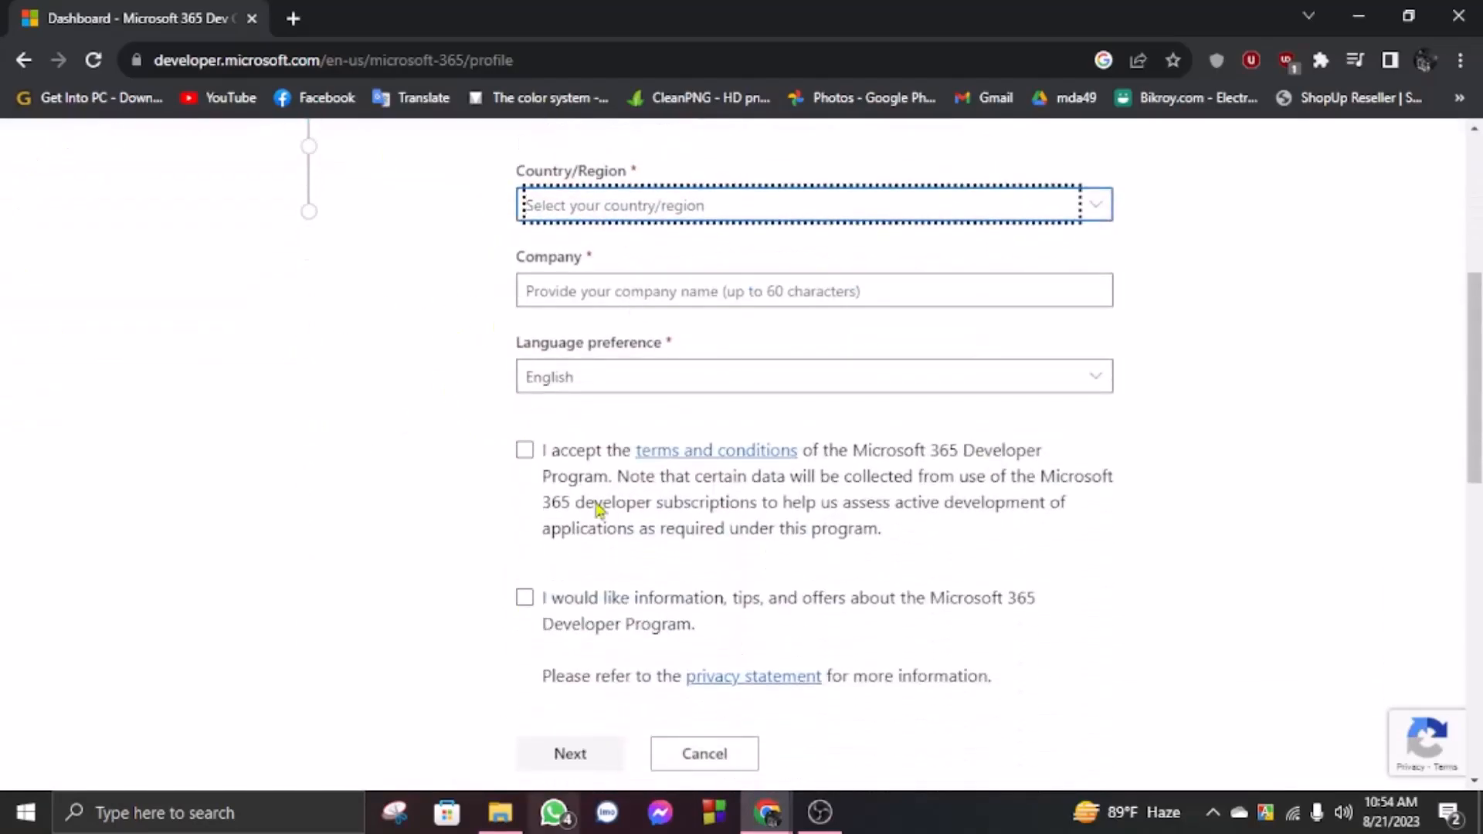
left_click(1099, 214)
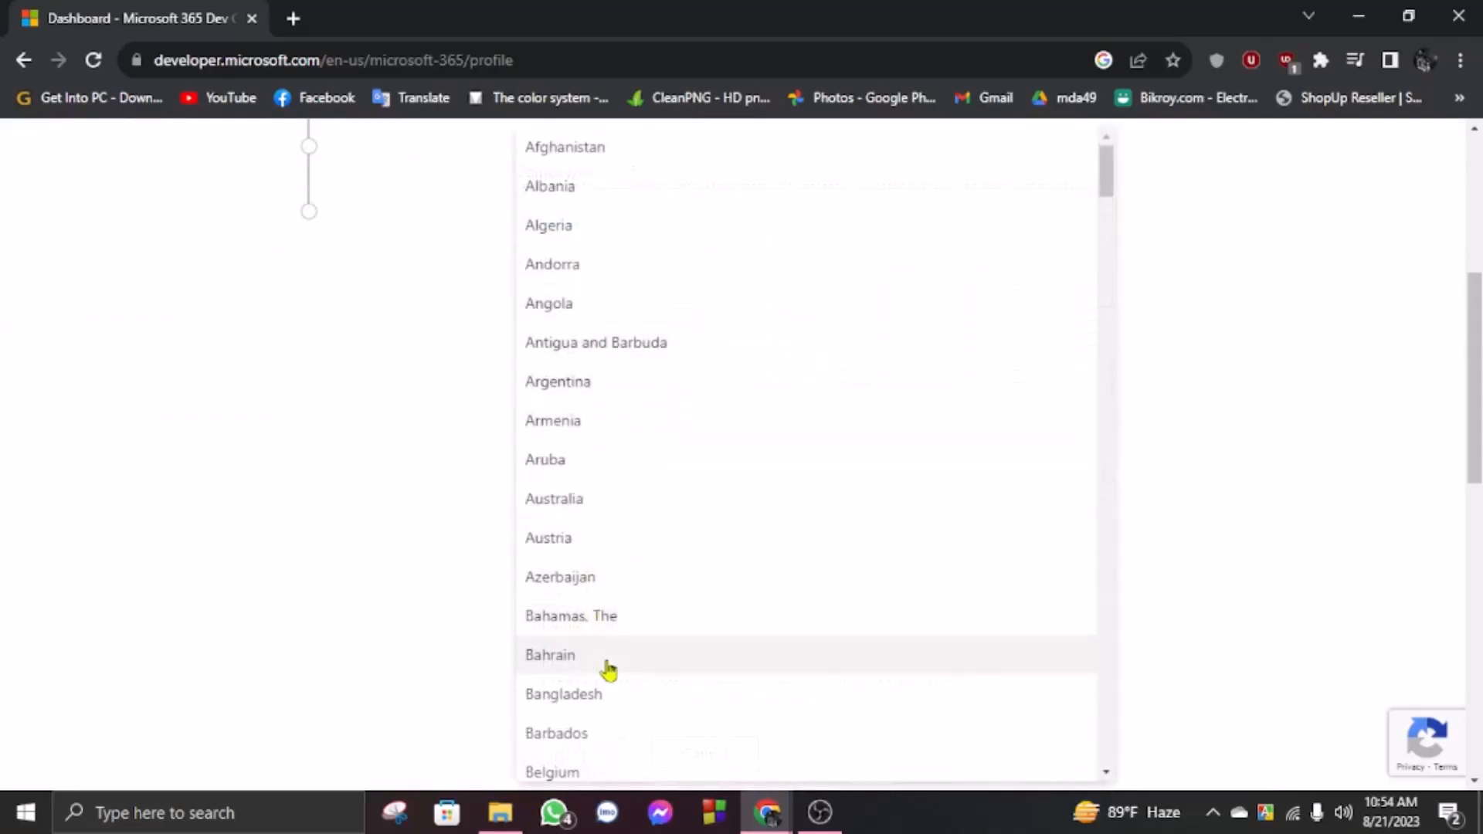
scroll(569, 589, "down", 3)
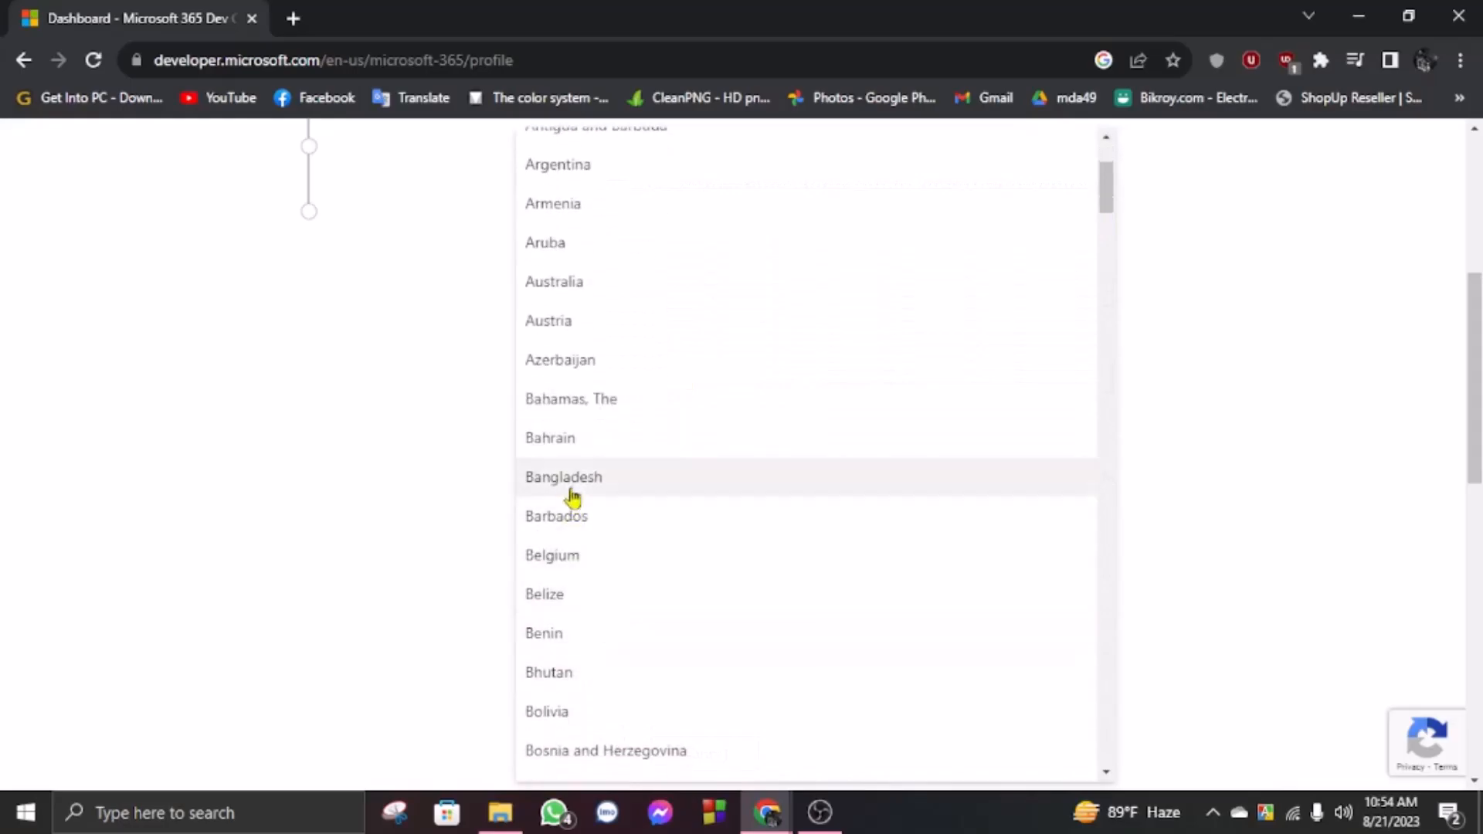
left_click(541, 484)
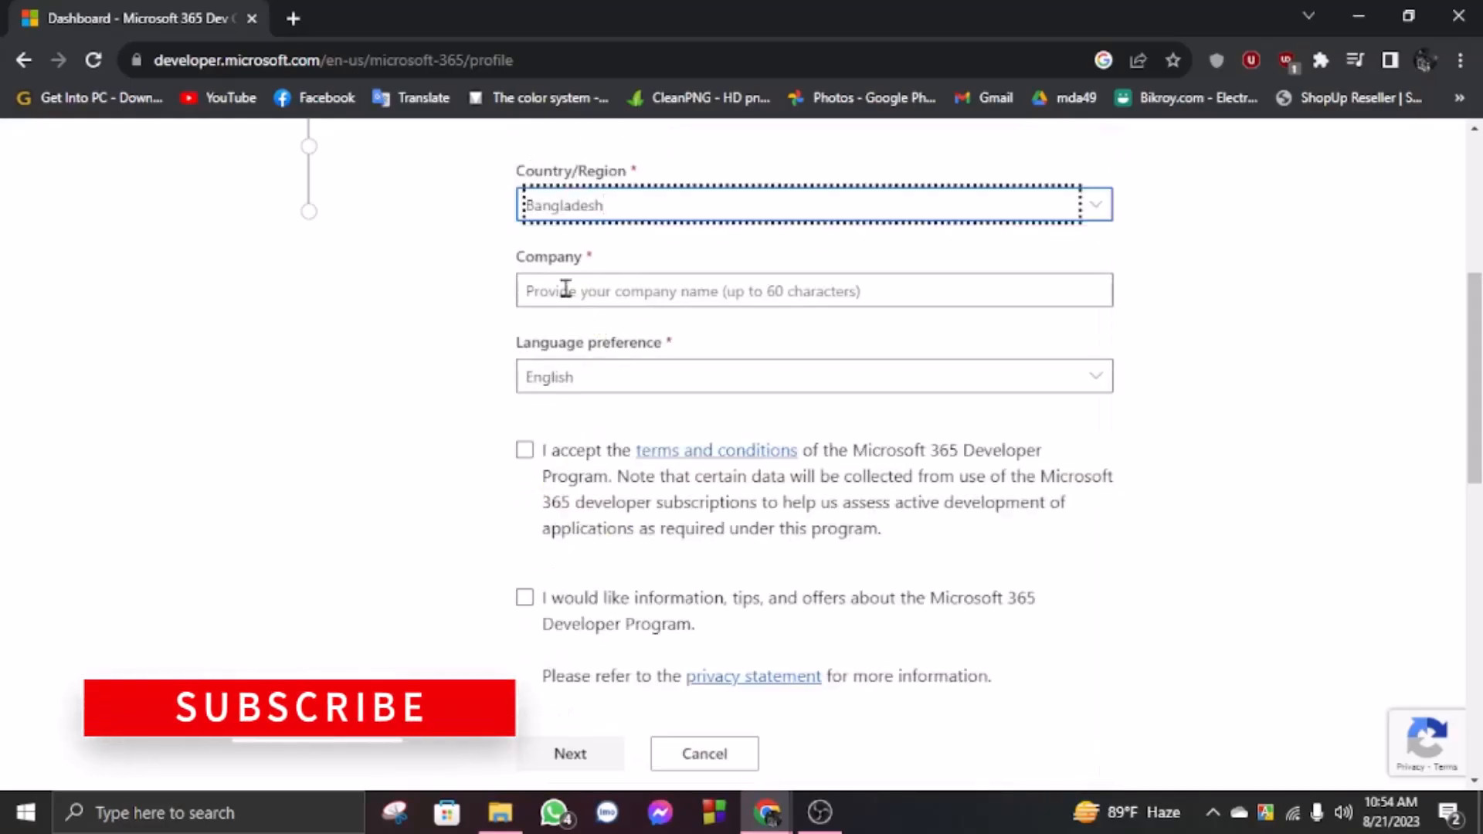
Enter the company name and accept the program's terms and conditions.
left_click(620, 294)
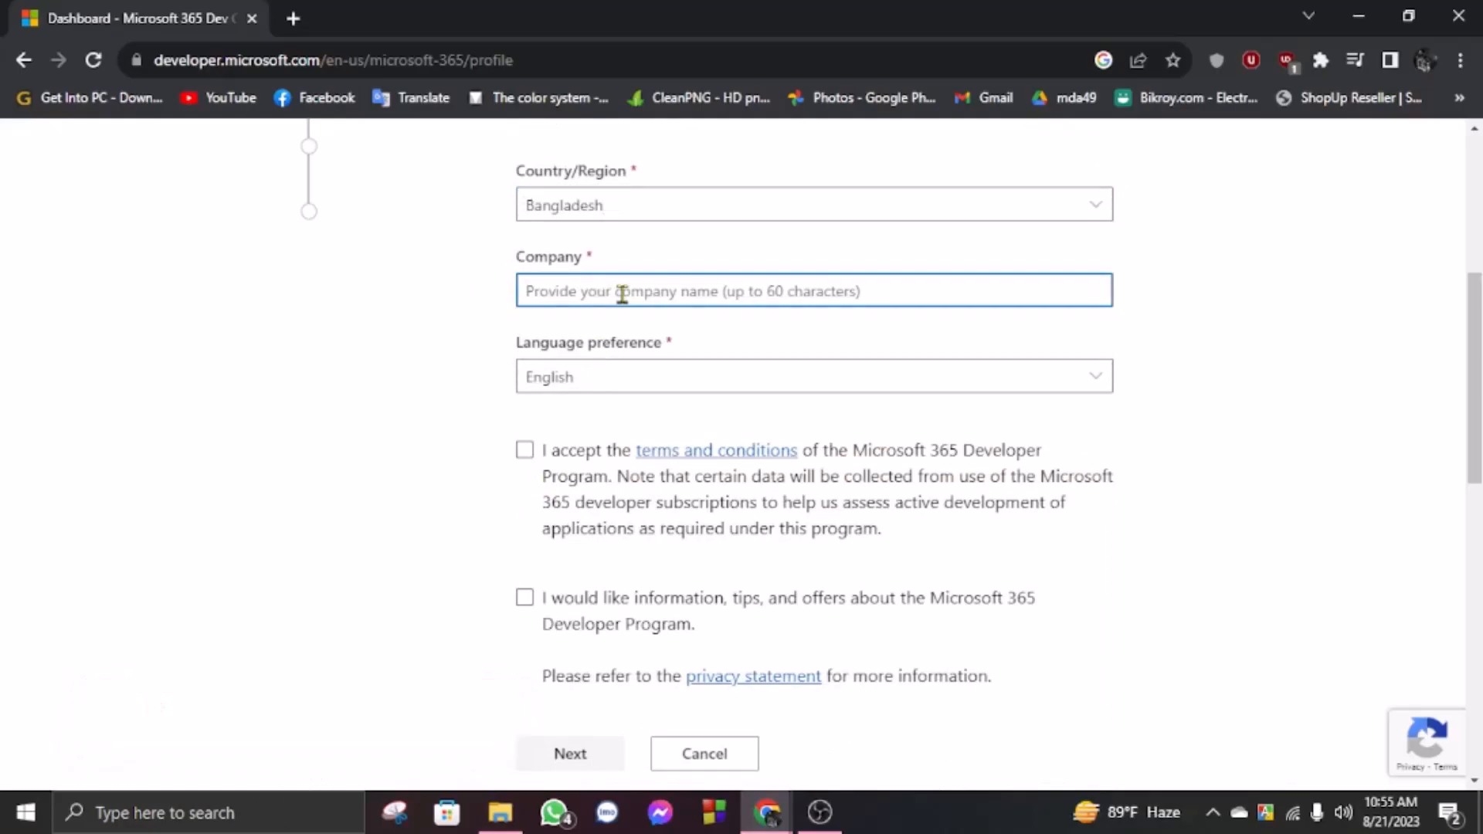
type("Alif")
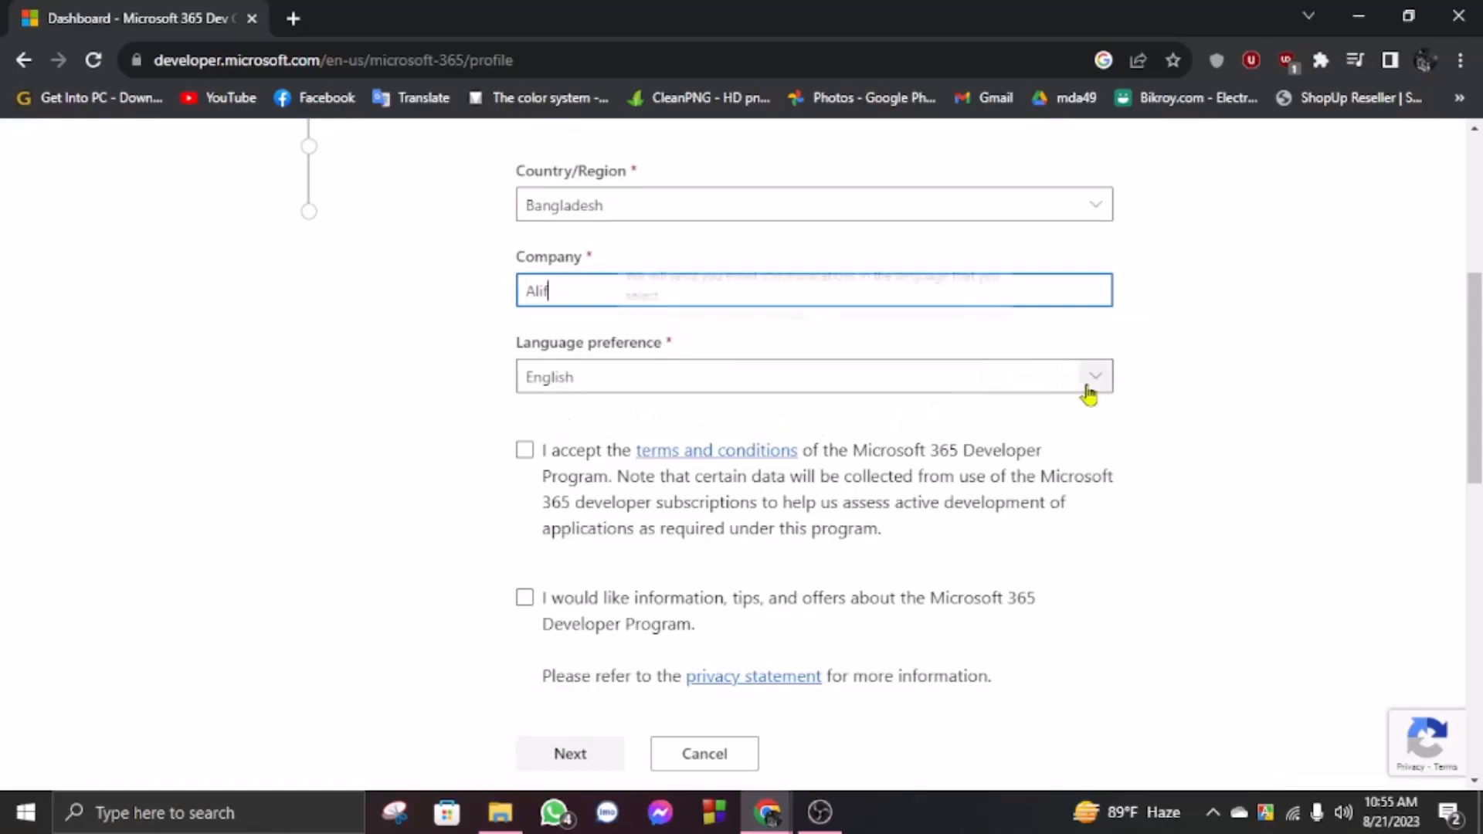
left_click(524, 454)
Opt in to information, tips, and offers about the program and continue to the next page.
scroll(563, 448, "down", 3)
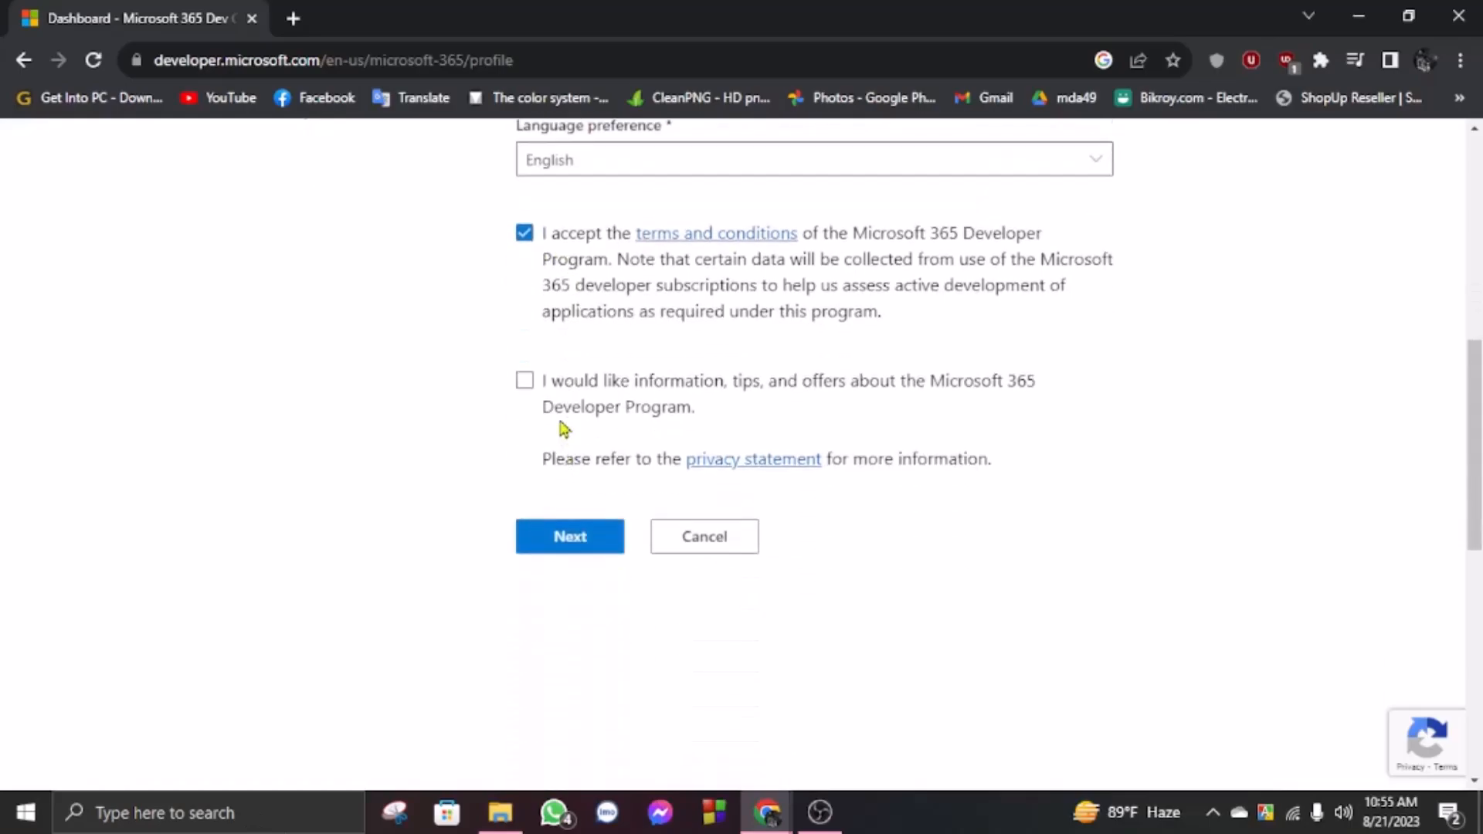
left_click(525, 380)
left_click(570, 545)
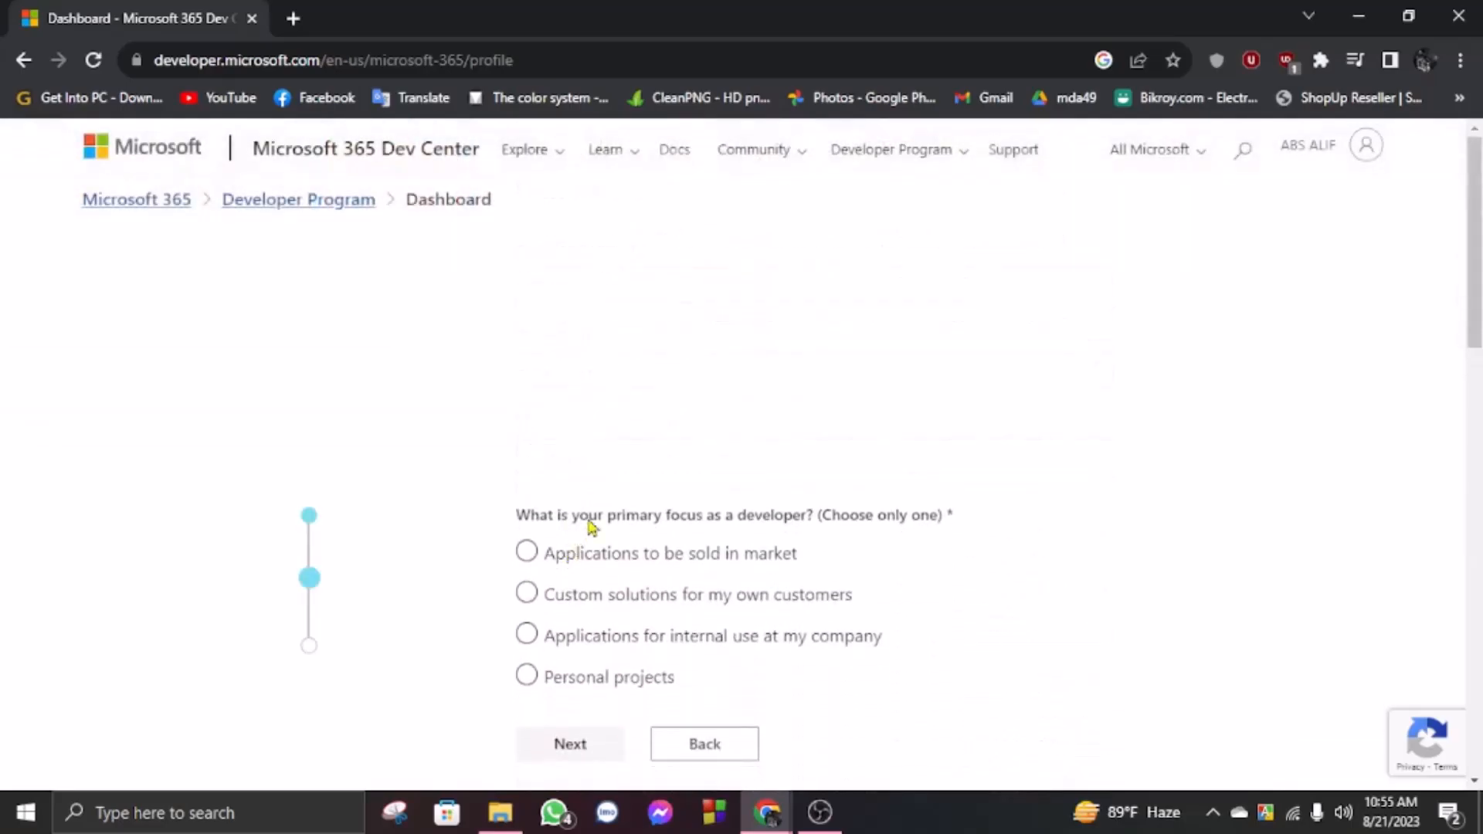
Choose "Custom solutions for my own customers" as the primary developer focus and continue.
scroll(799, 336, "down", 3)
left_click(529, 378)
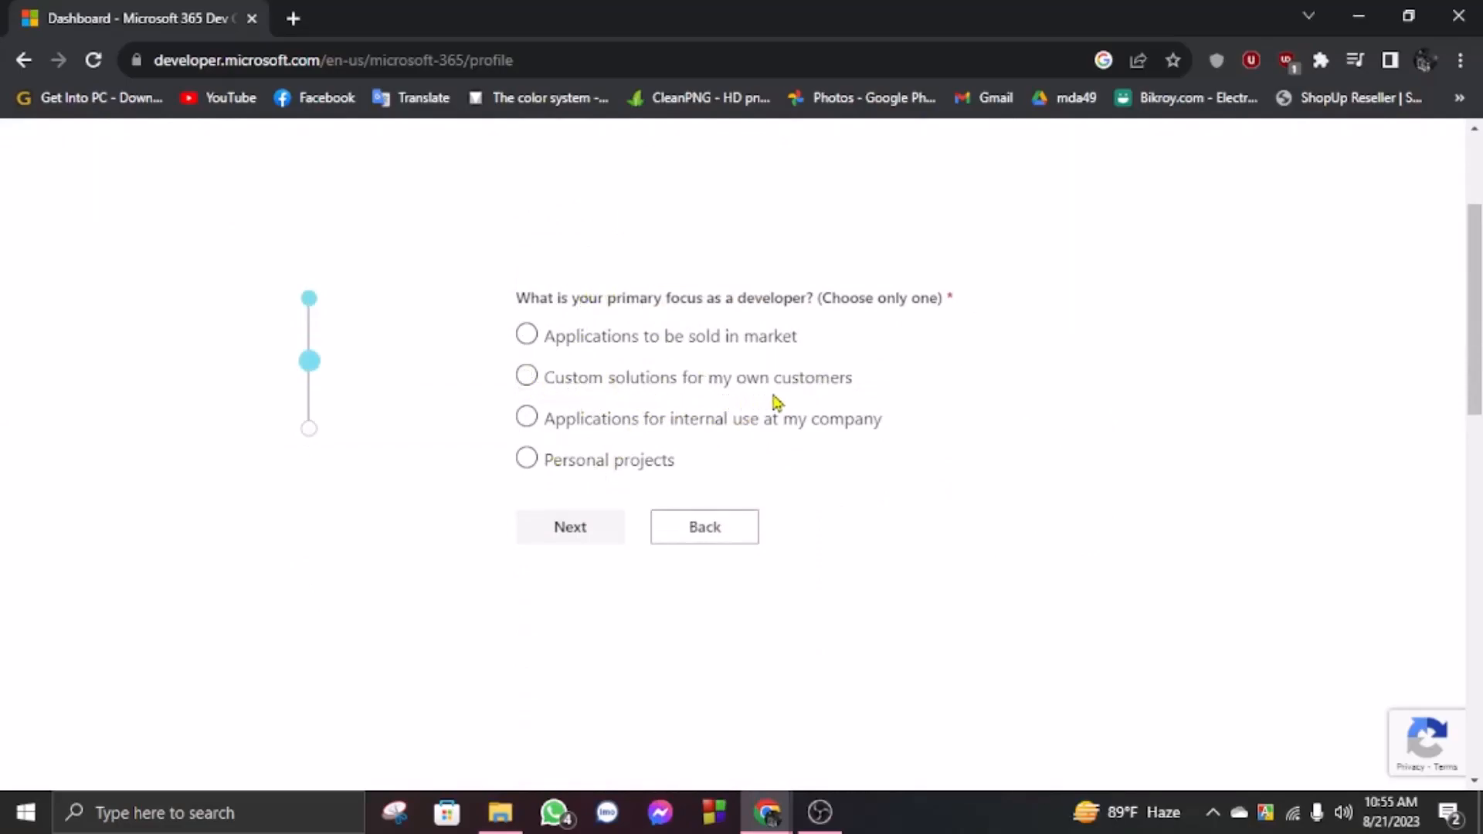
left_click(526, 377)
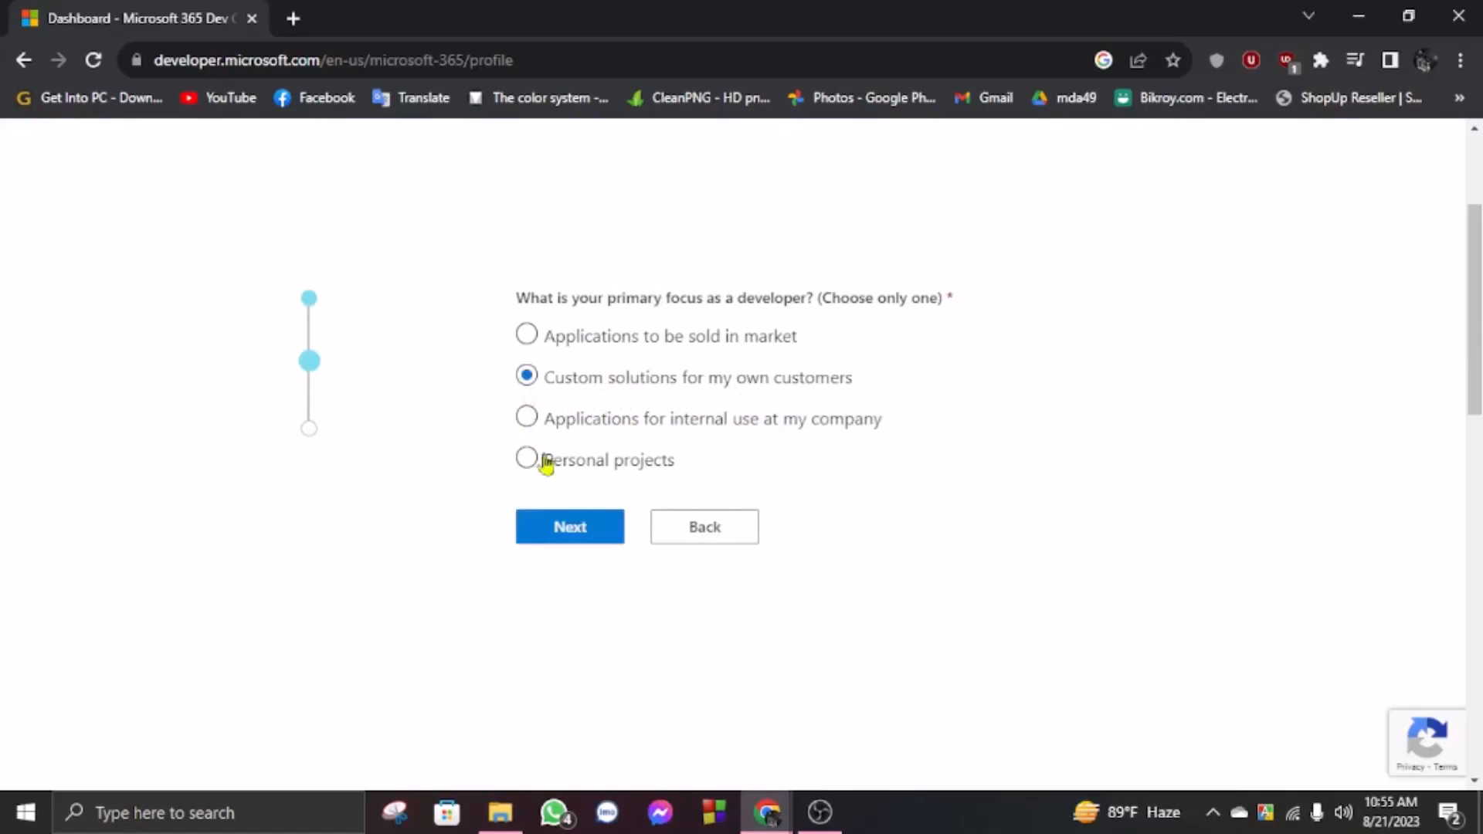
left_click(567, 533)
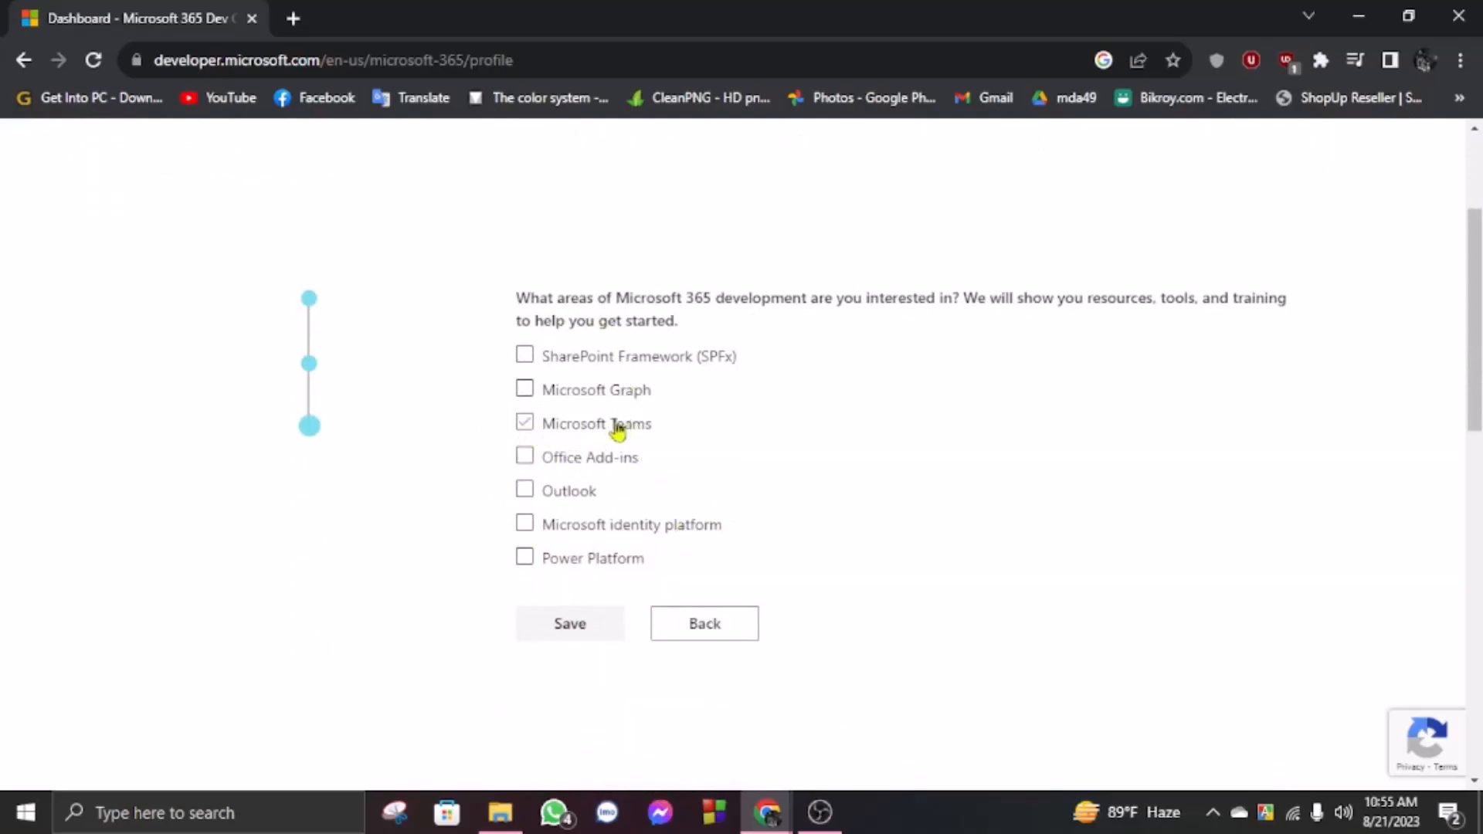
Select Microsoft Teams as the development area of interest and save the profile.
left_click(524, 423)
left_click(605, 624)
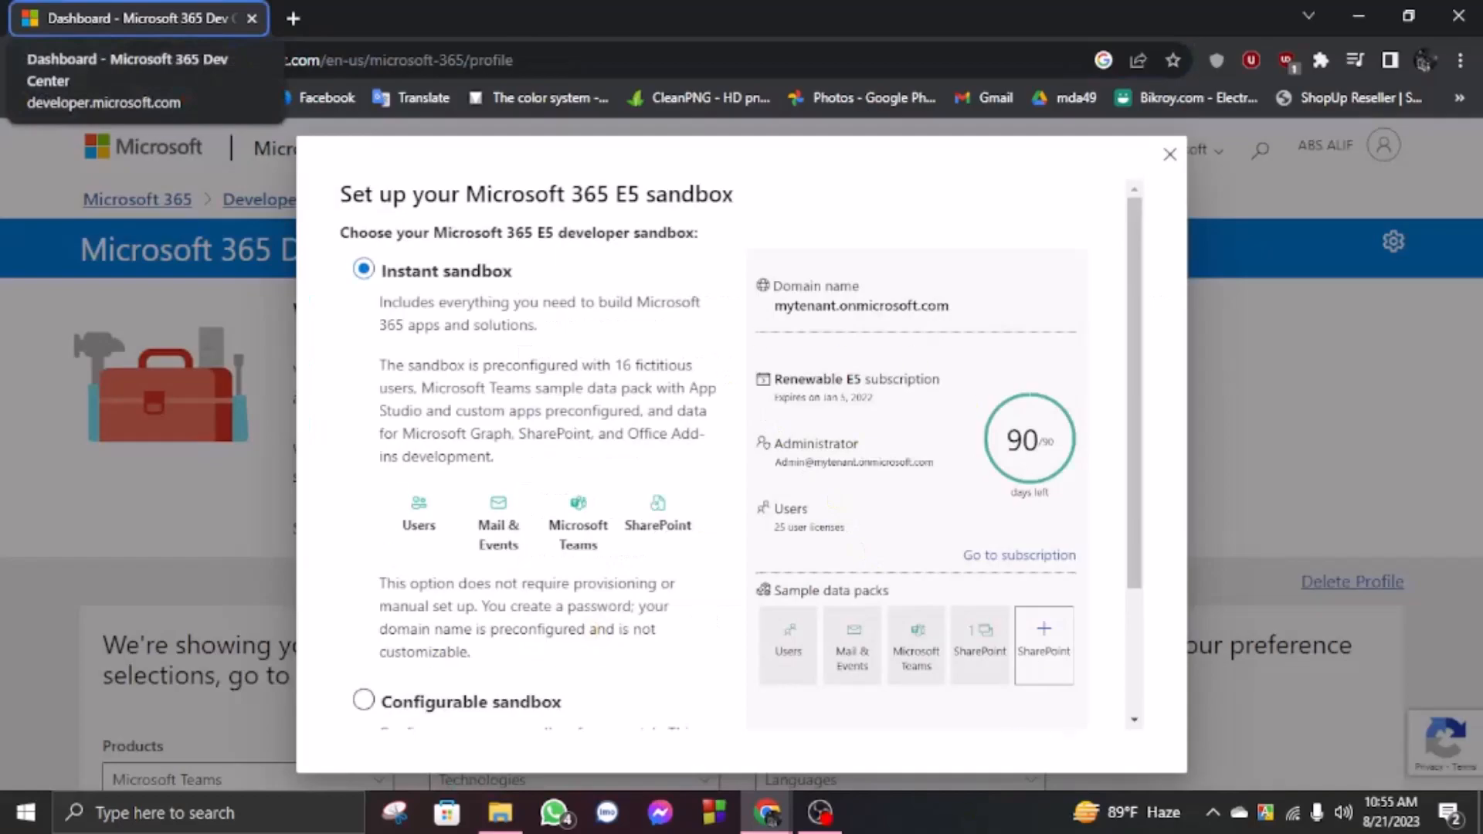
Choose the Configurable sandbox option for the Microsoft 365 E5 sandbox.
scroll(894, 557, "down", 3)
left_click(363, 526)
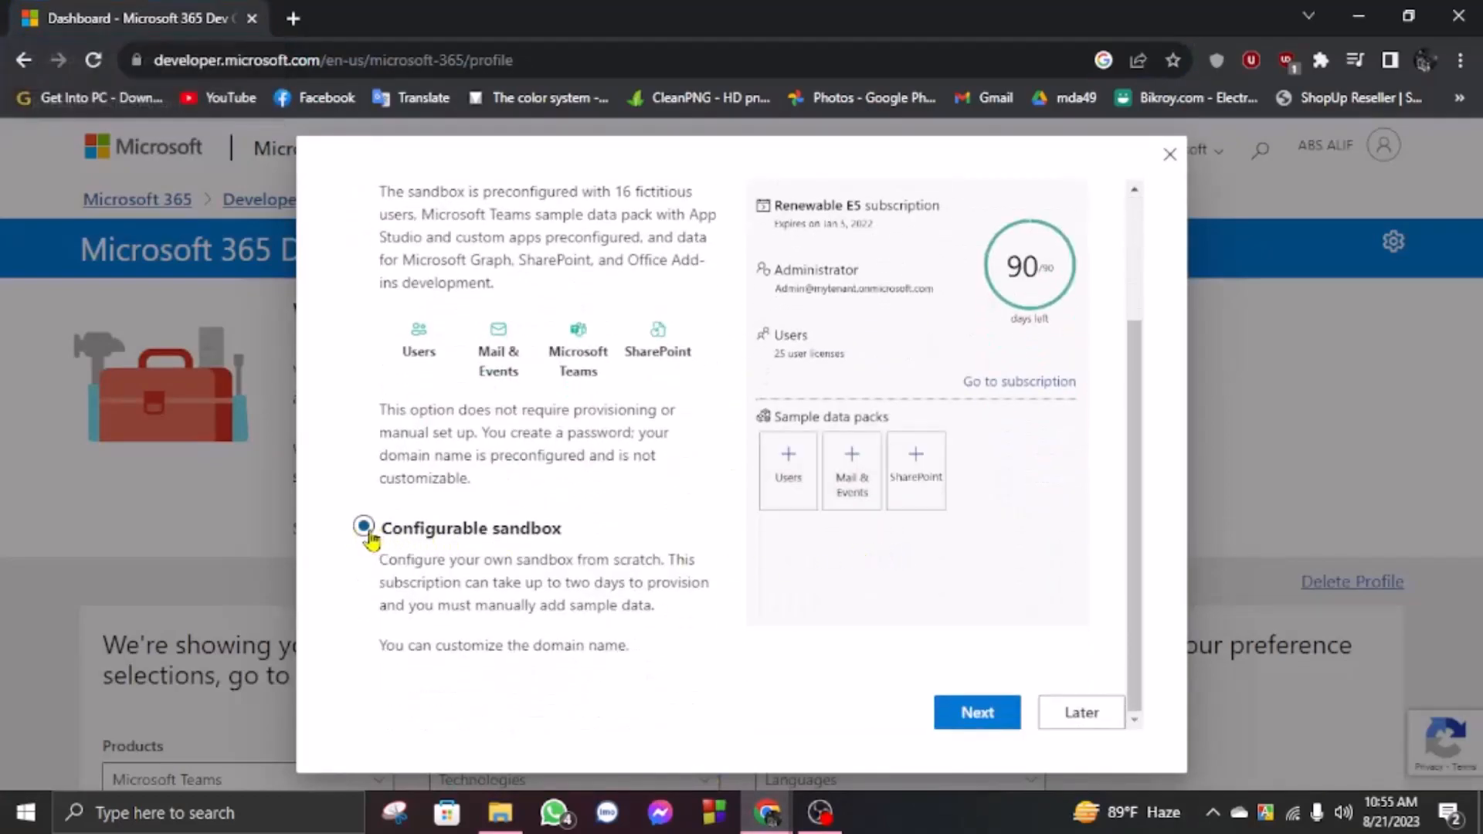
scroll(369, 541, "up", 3)
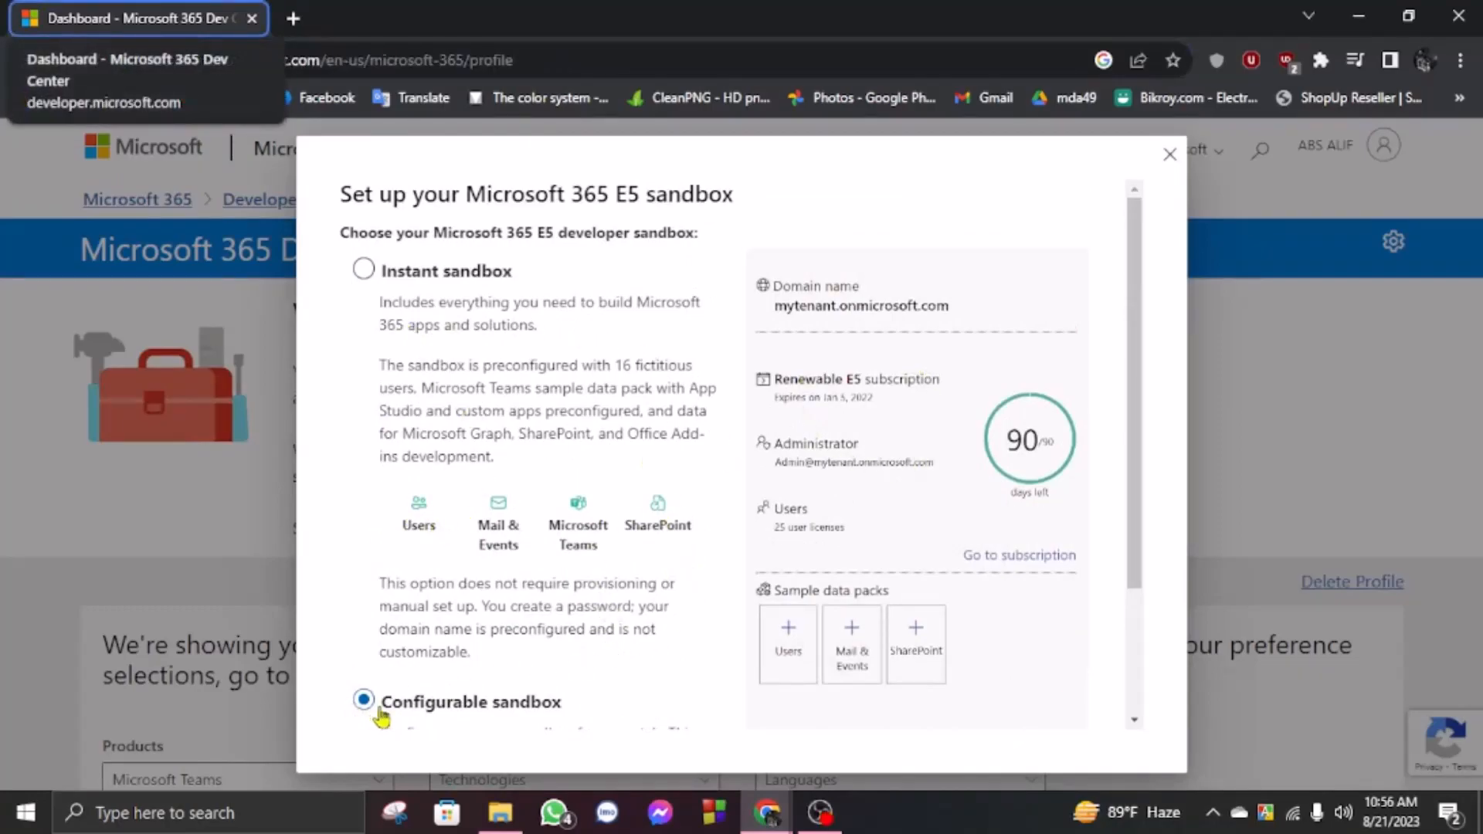
Continue to the account setup form and enter the administrator username.
scroll(485, 605, "down", 3)
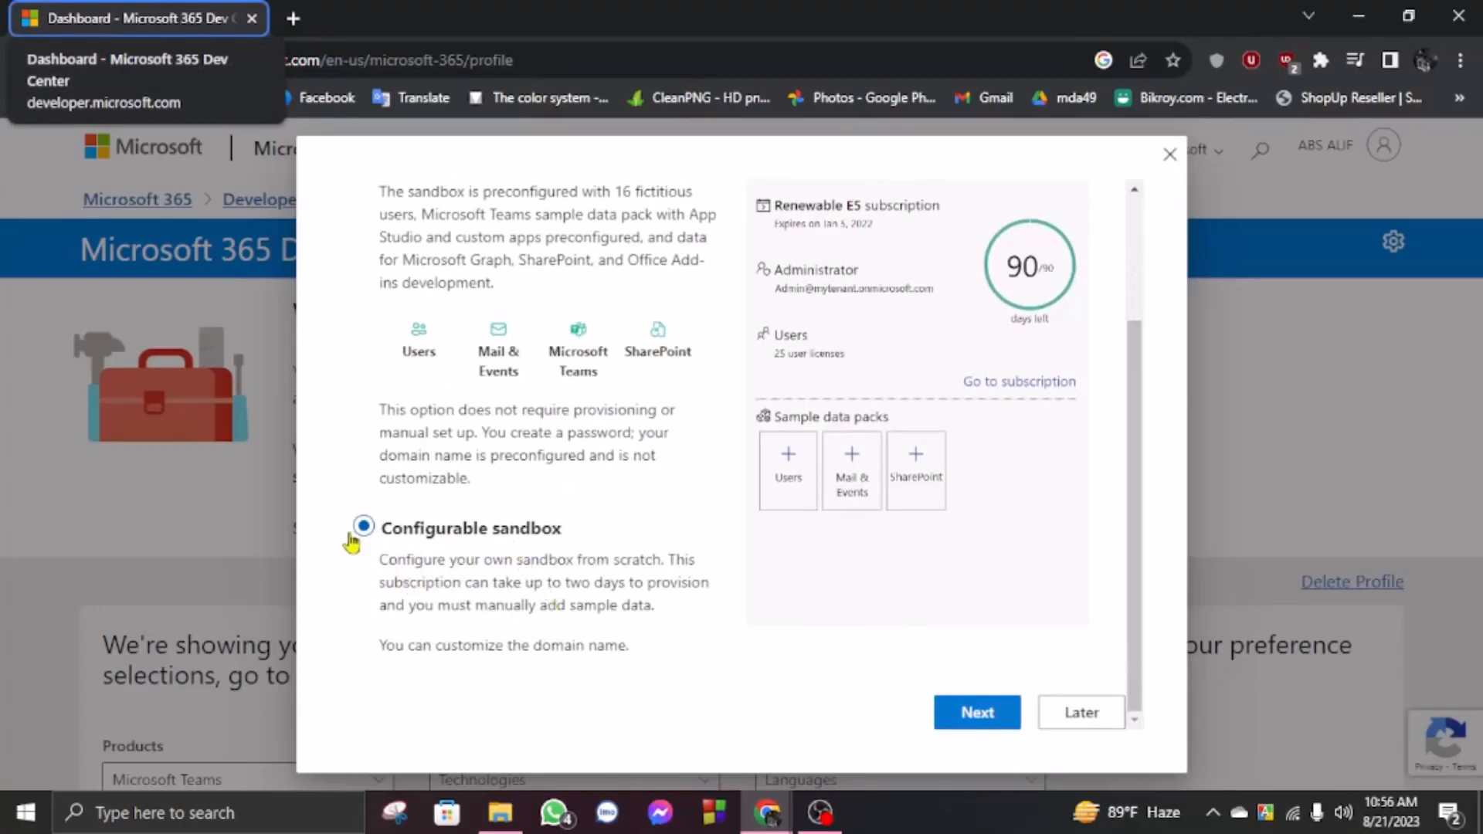
left_click(976, 712)
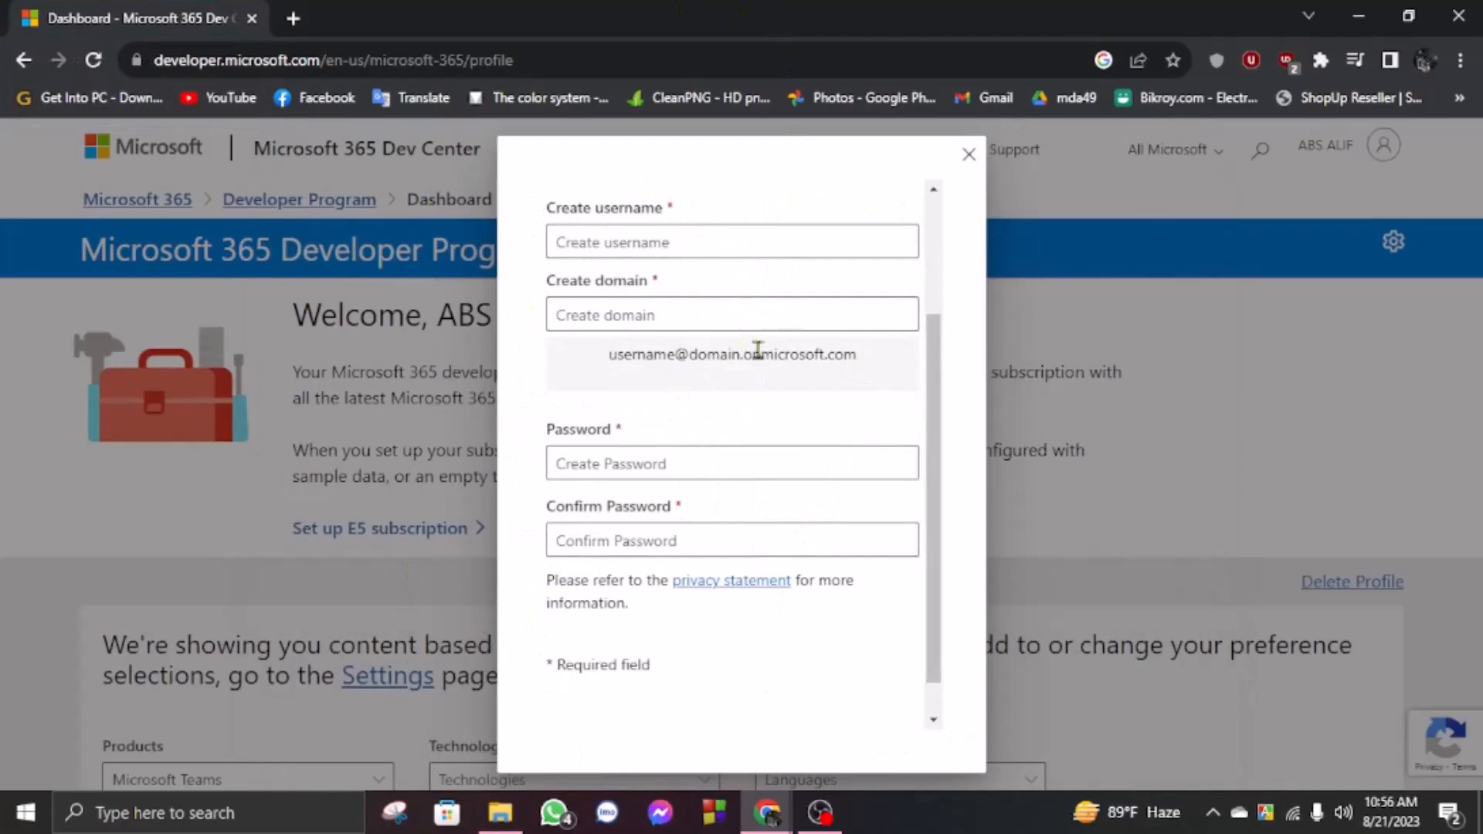
left_click(663, 249)
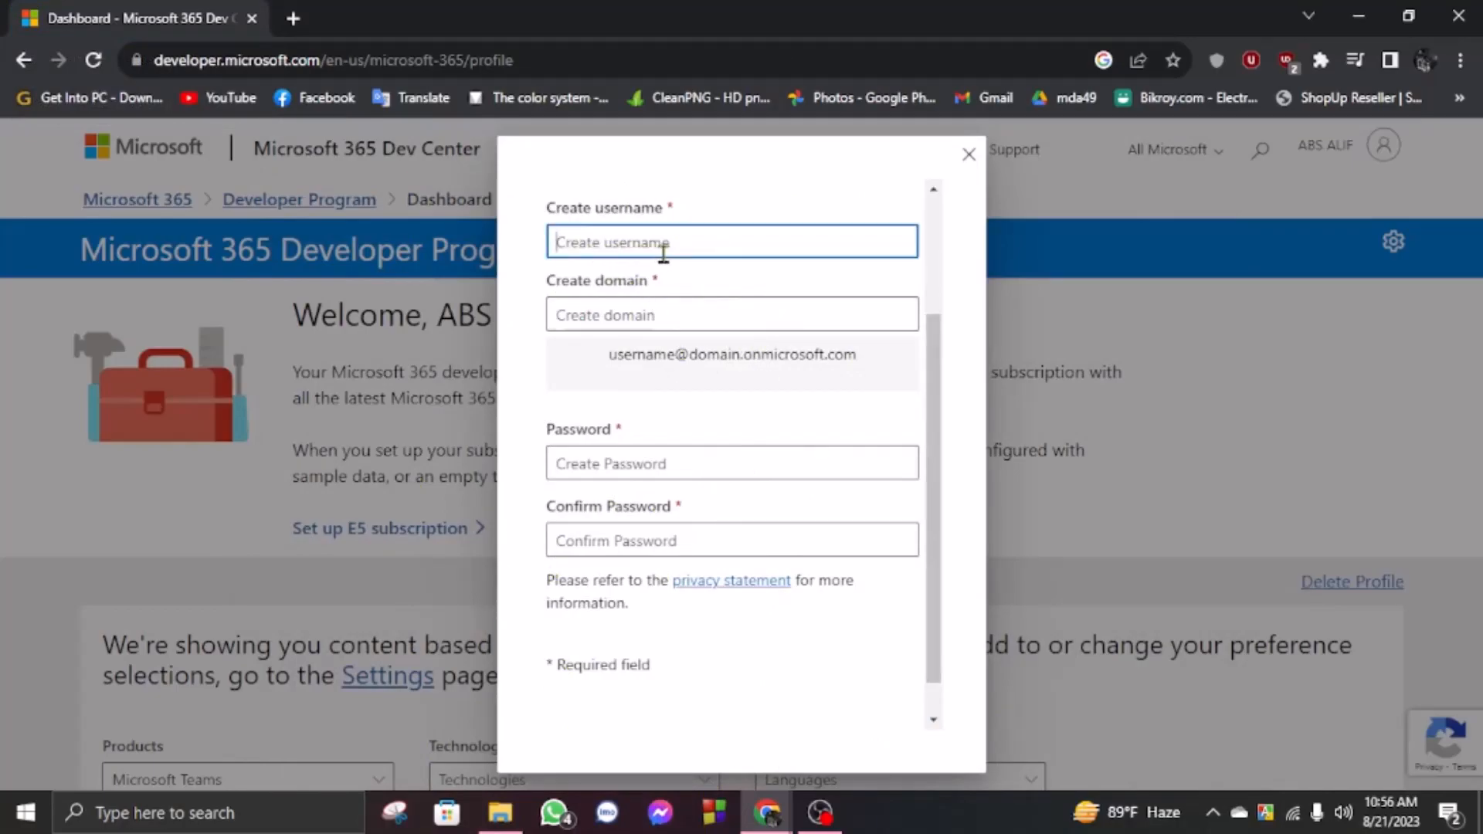
type("ALIF")
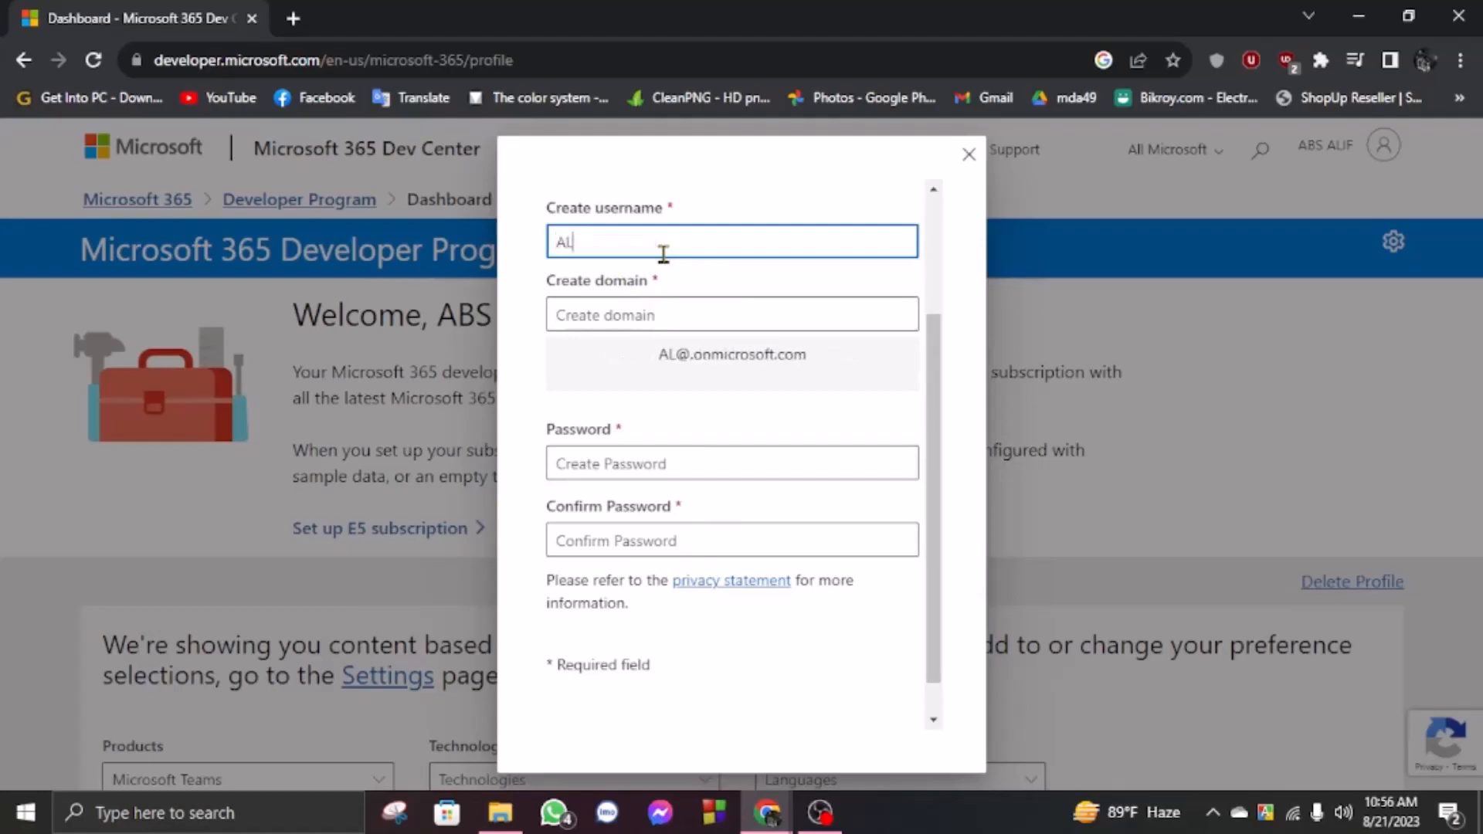
key("BackSpace")
key("BackSpace")
key("BackSpace")
type("LIF")
Enter a custom domain name made of the username followed by 8850.
left_click(644, 327)
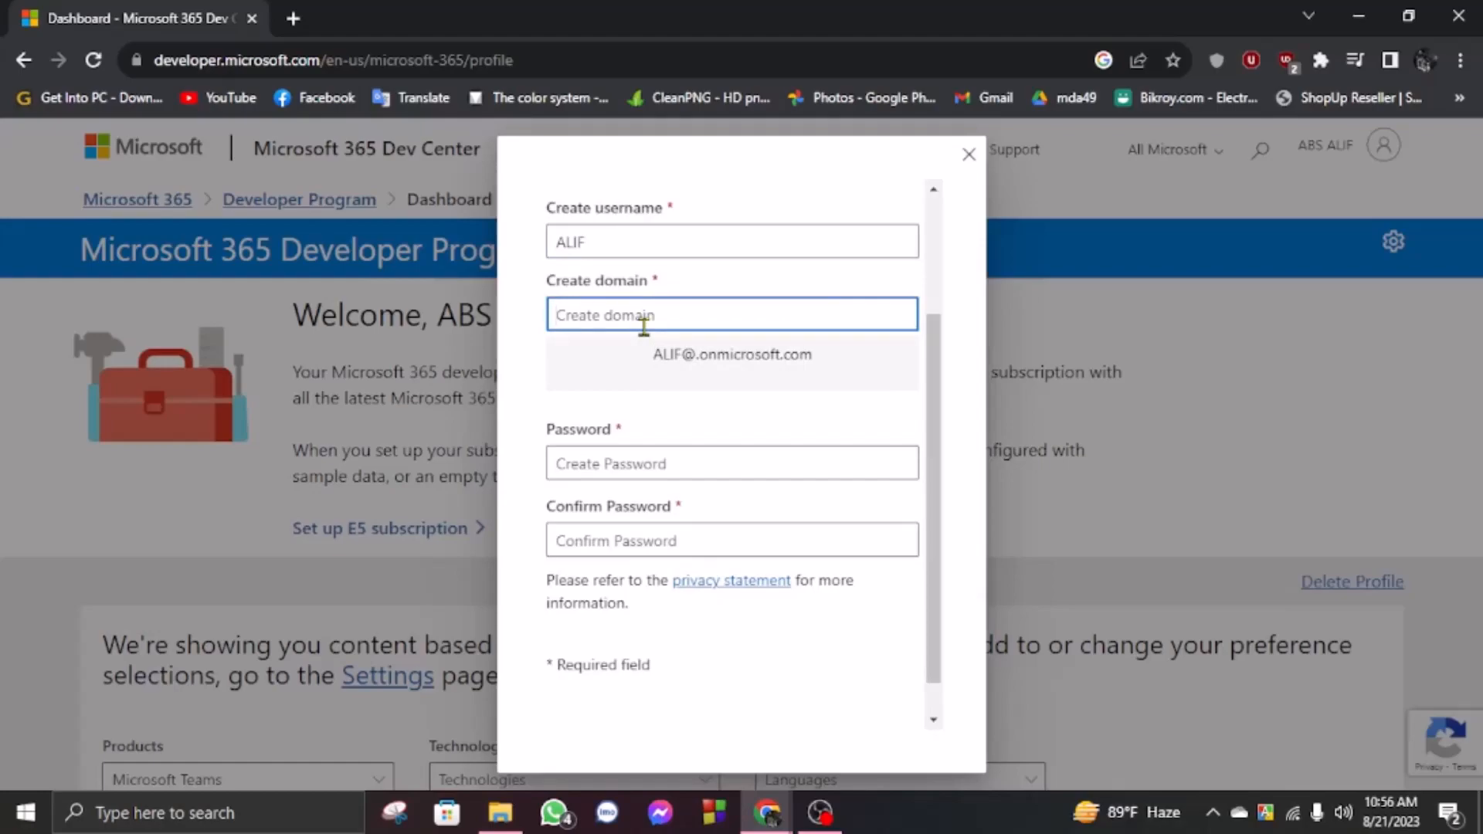
type("L")
key("BackSpace")
type("ALIF")
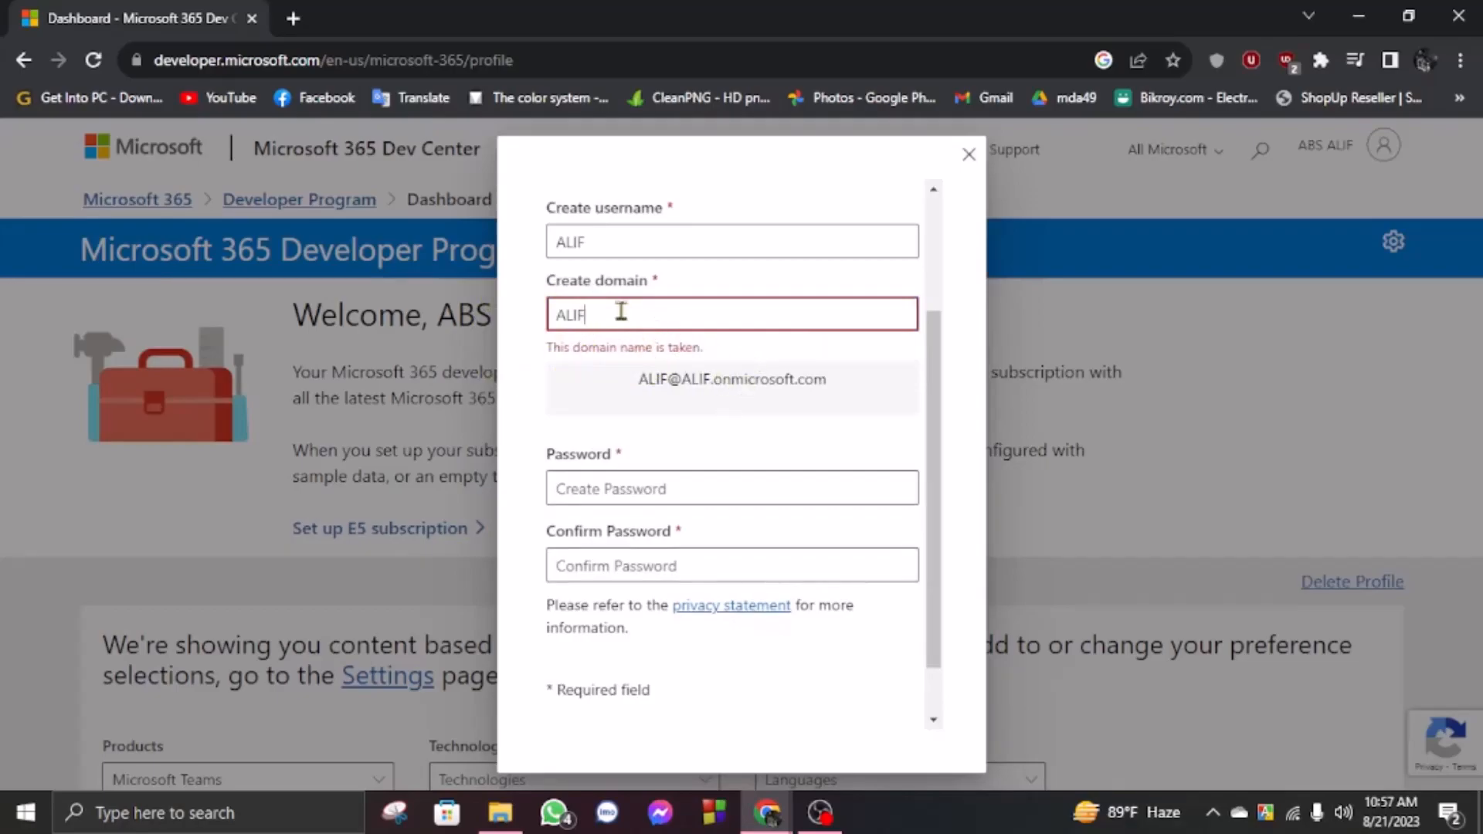
type("8850")
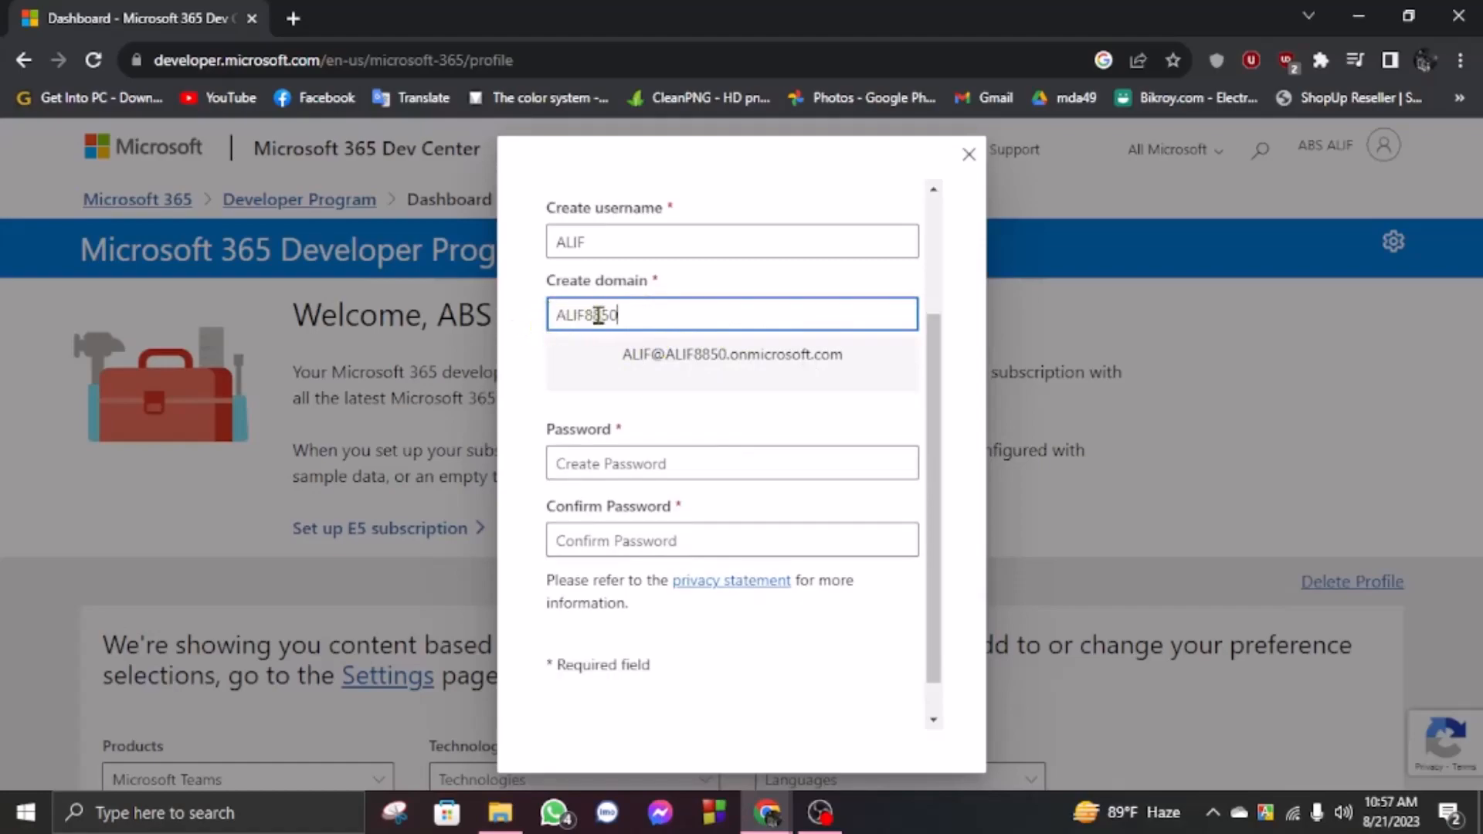
Copy the generated administrator sign-in address.
left_click_drag(844, 354, 622, 364)
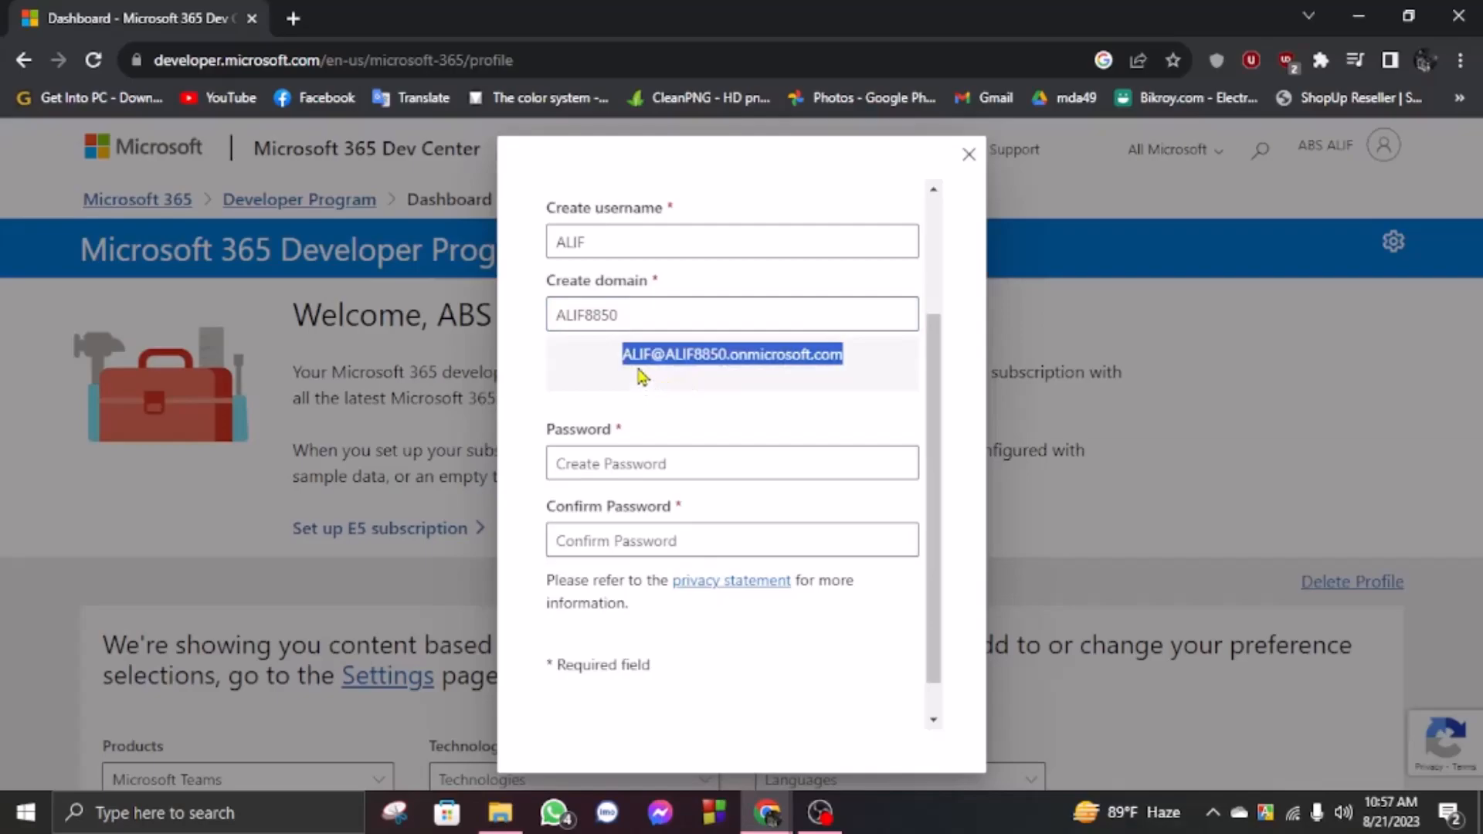
left_click_drag(746, 376, 767, 376)
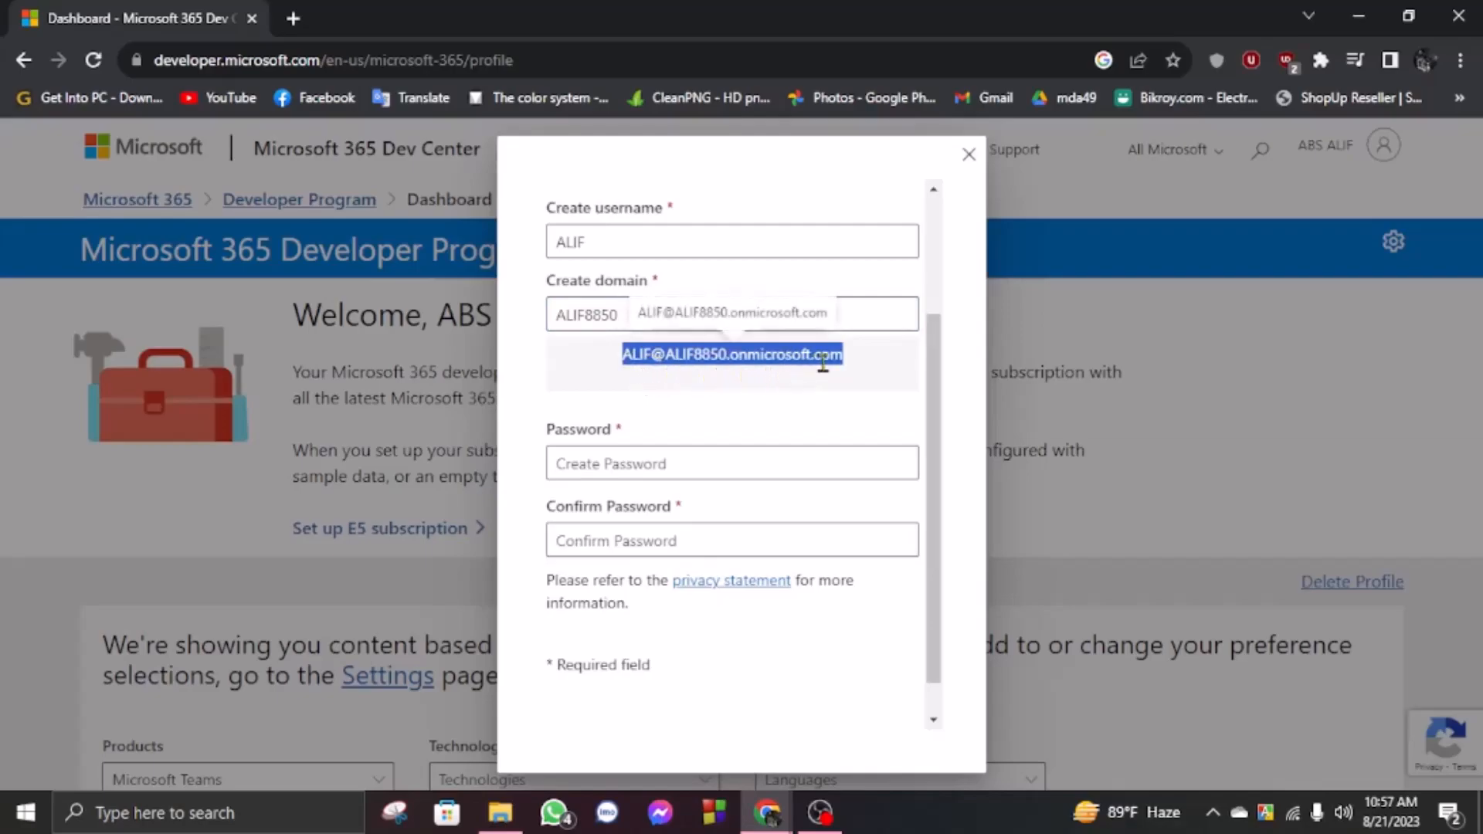
right_click(751, 358)
left_click(794, 377)
left_click(687, 462)
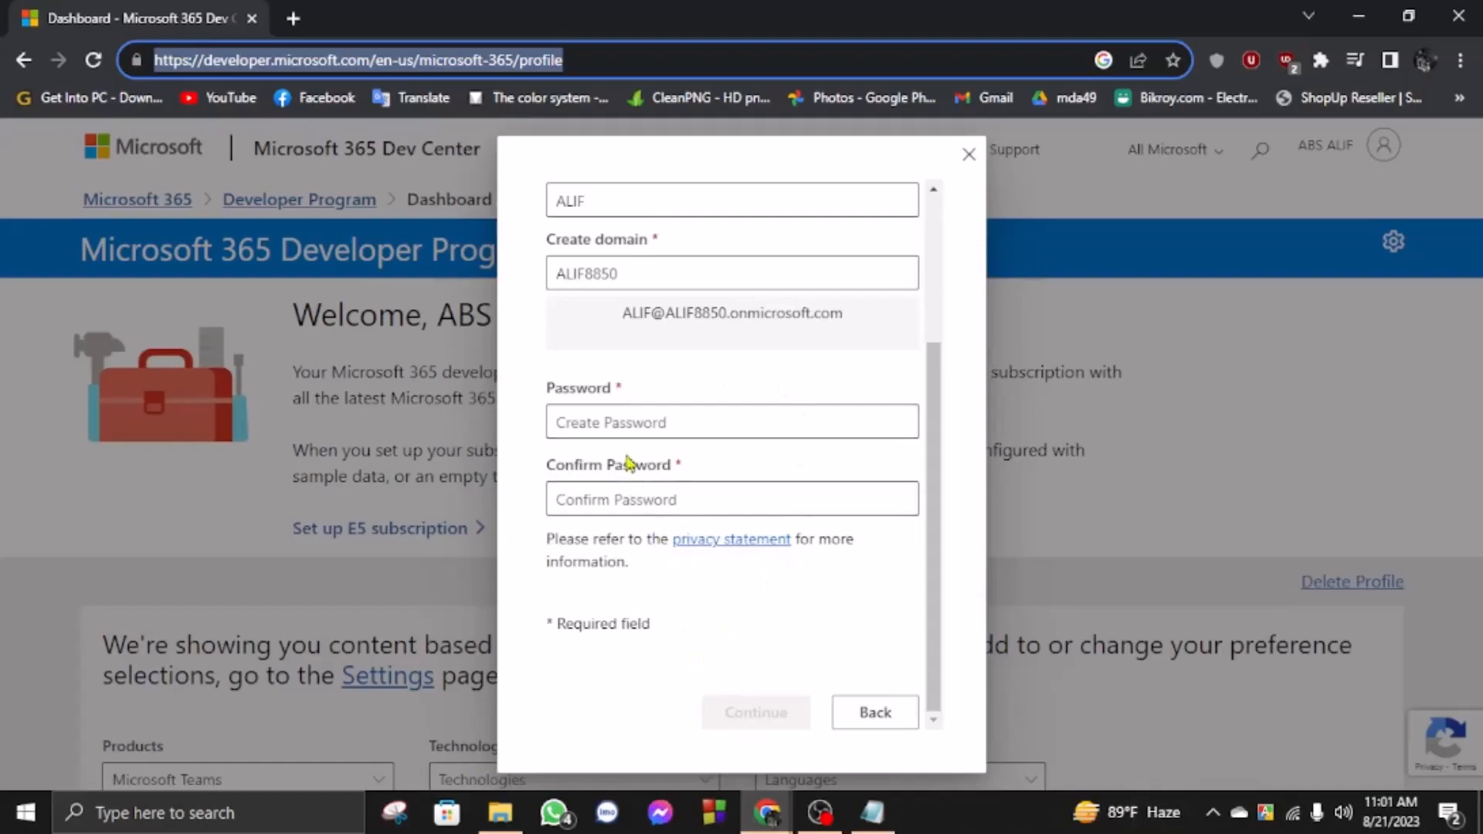
left_click(631, 425)
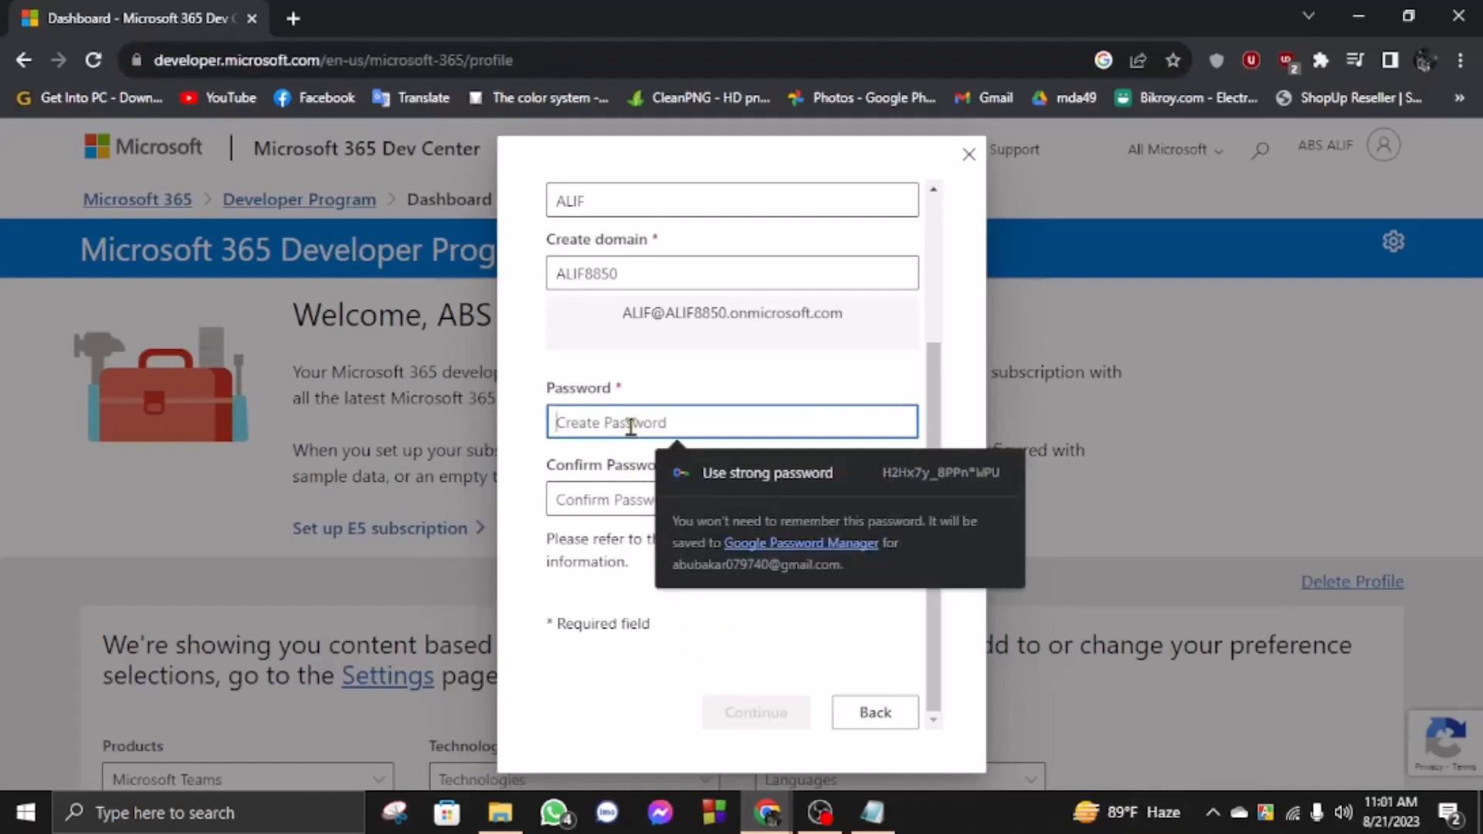
type("••••••••")
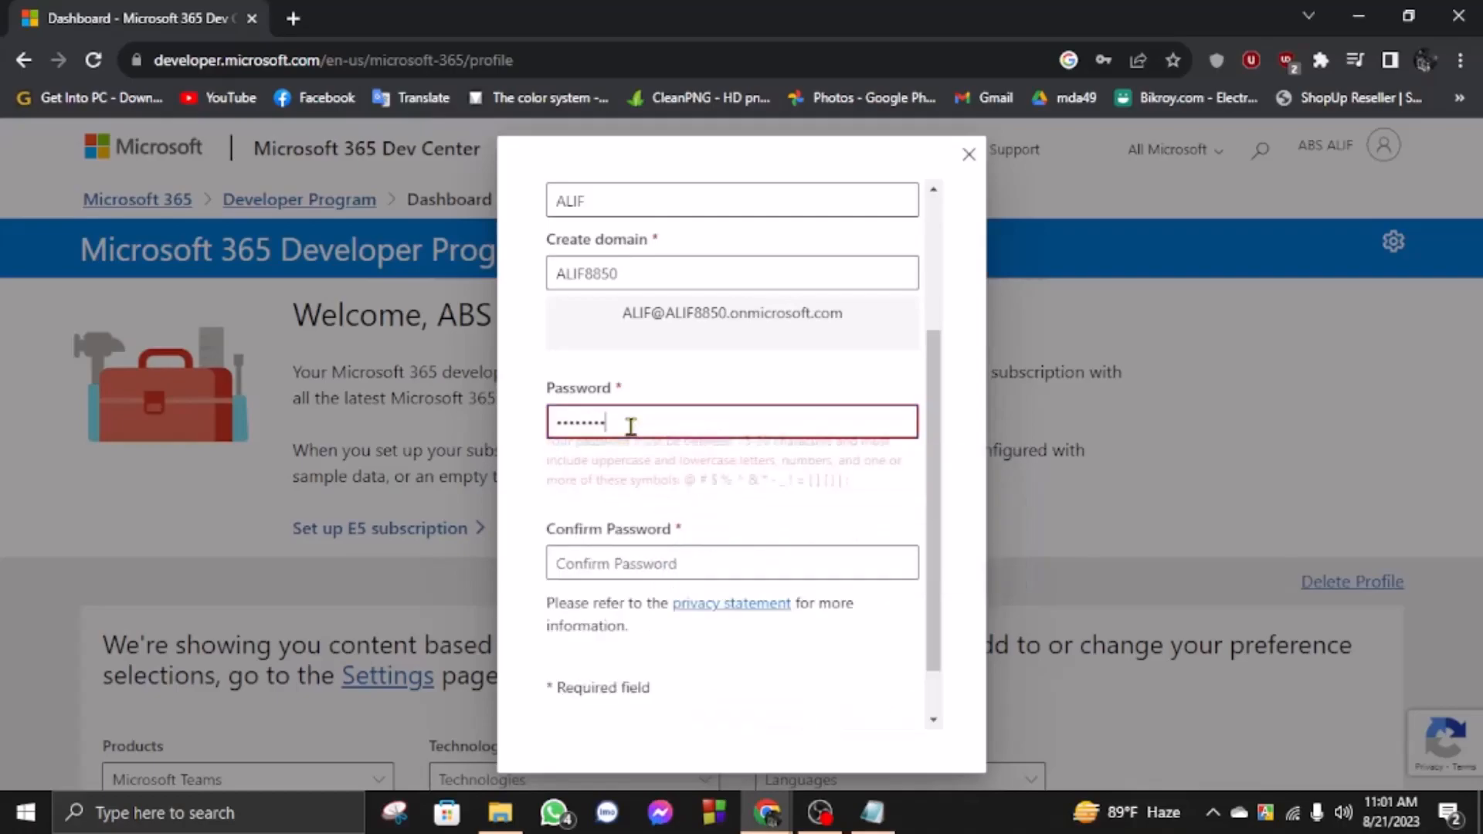
type("••")
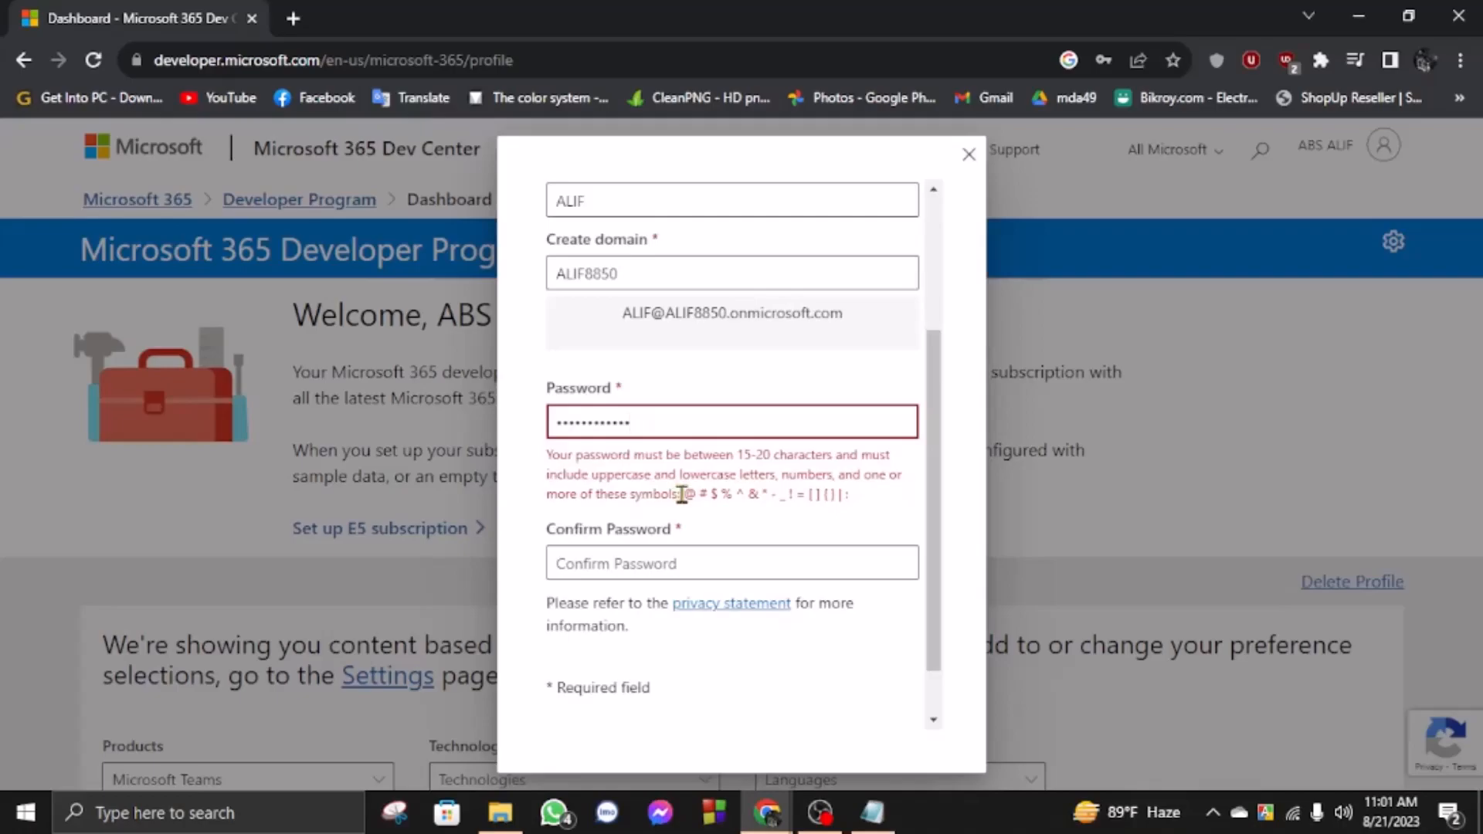
double_click(718, 418)
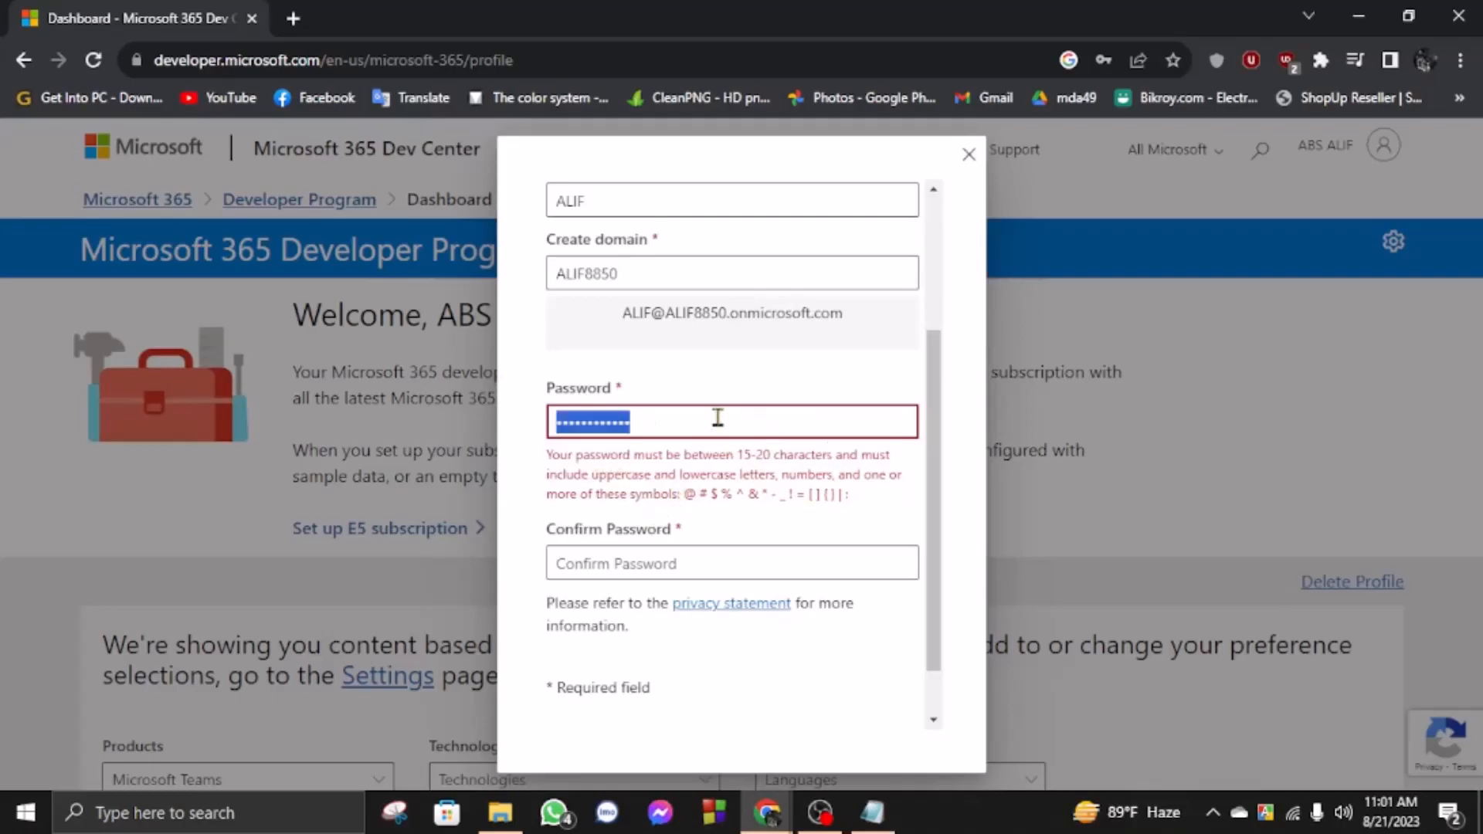
key("BackSpace")
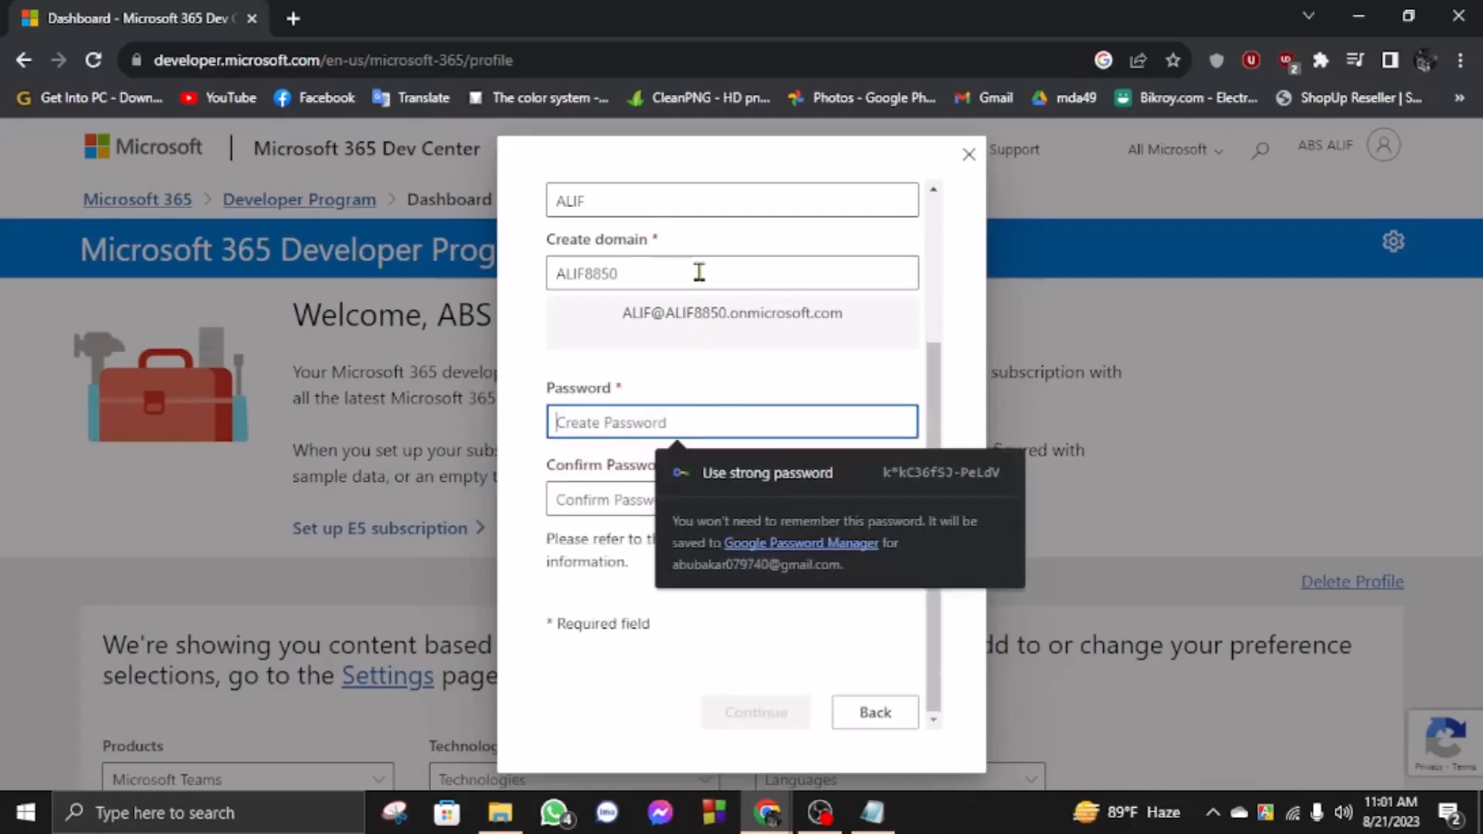
double_click(699, 272)
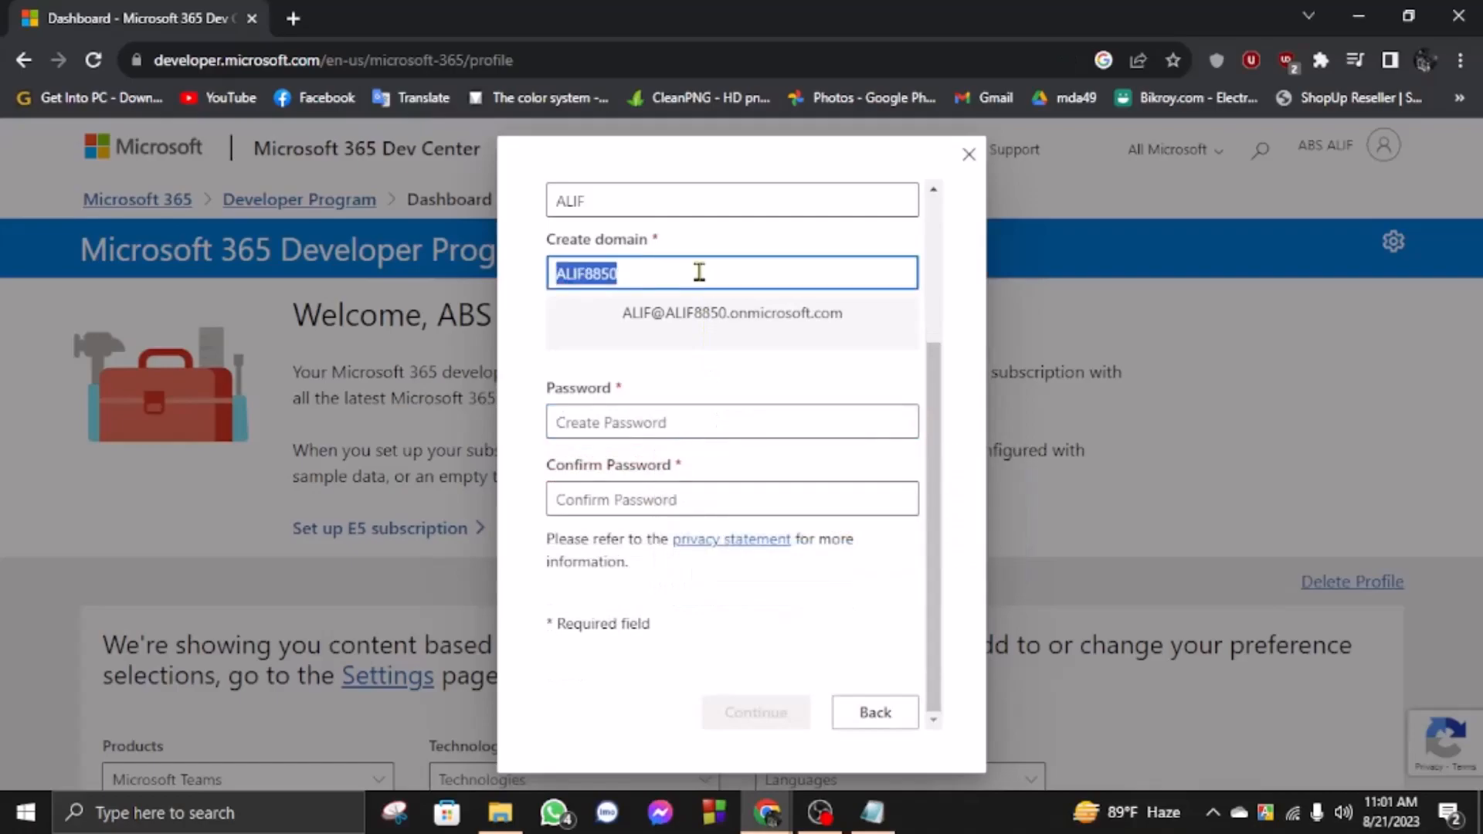
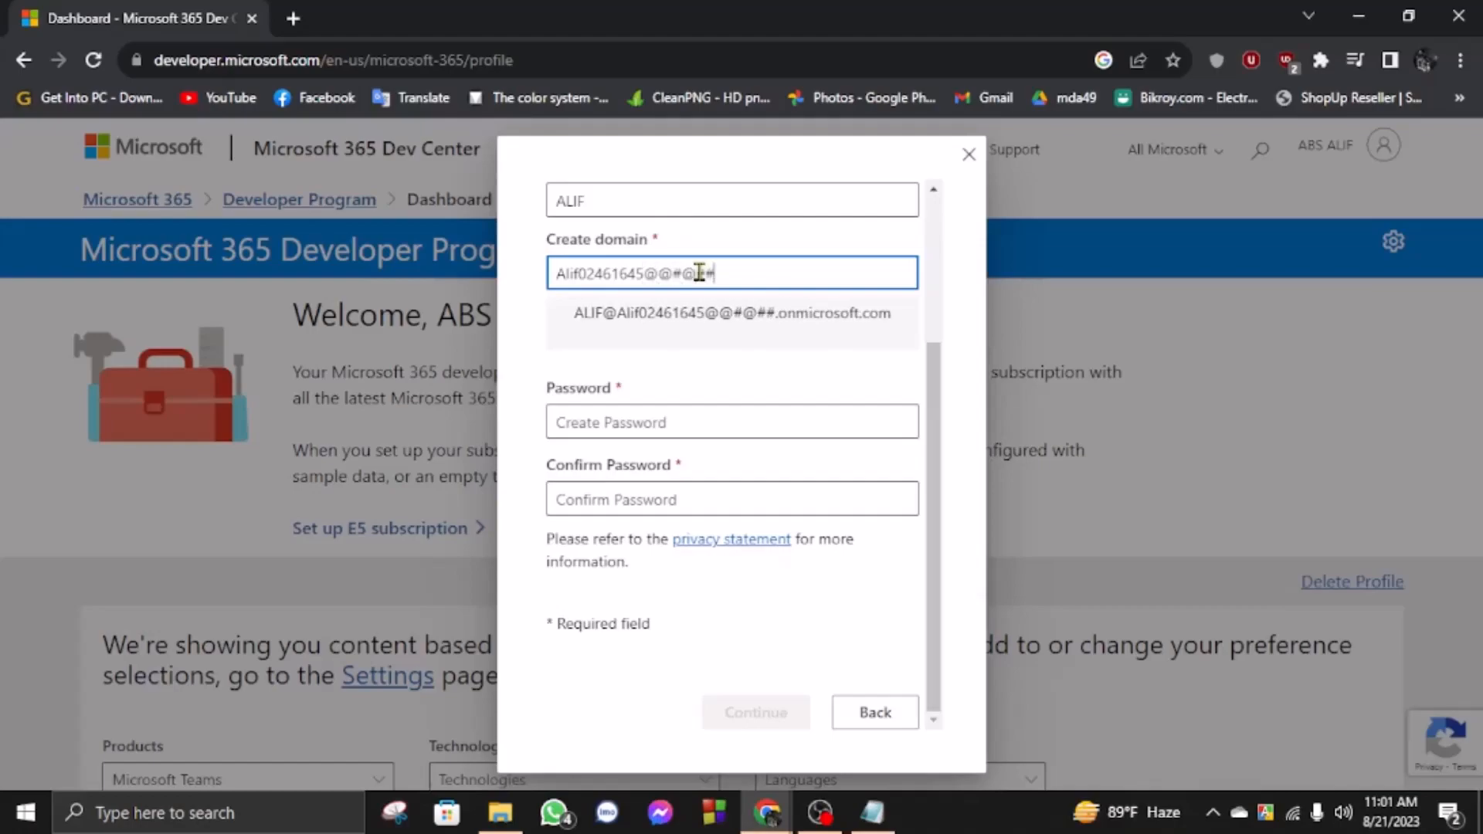
triple_click(761, 274)
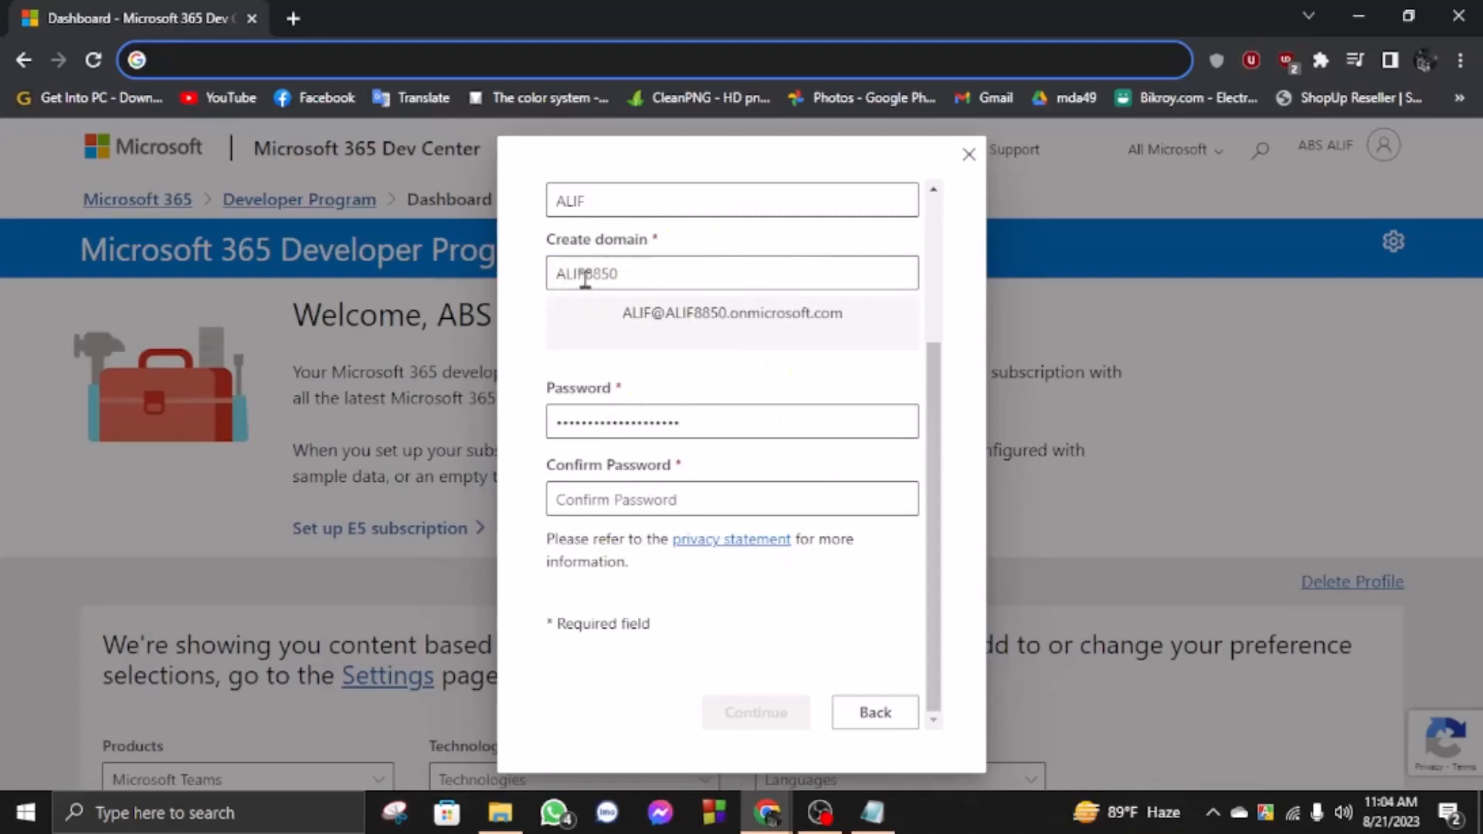
Fill in the Confirm Password field and continue.
left_click(673, 501)
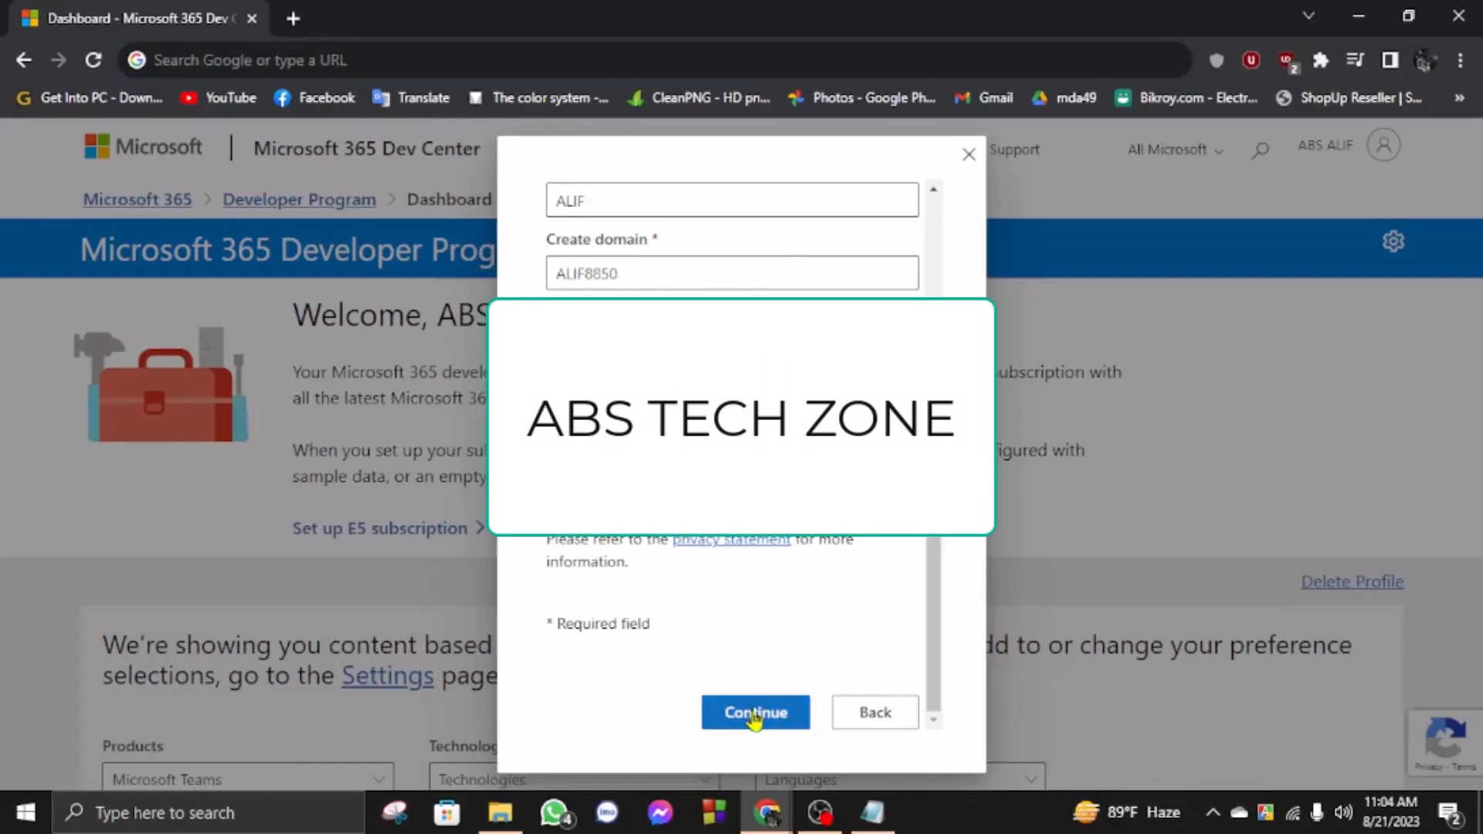
left_click(755, 715)
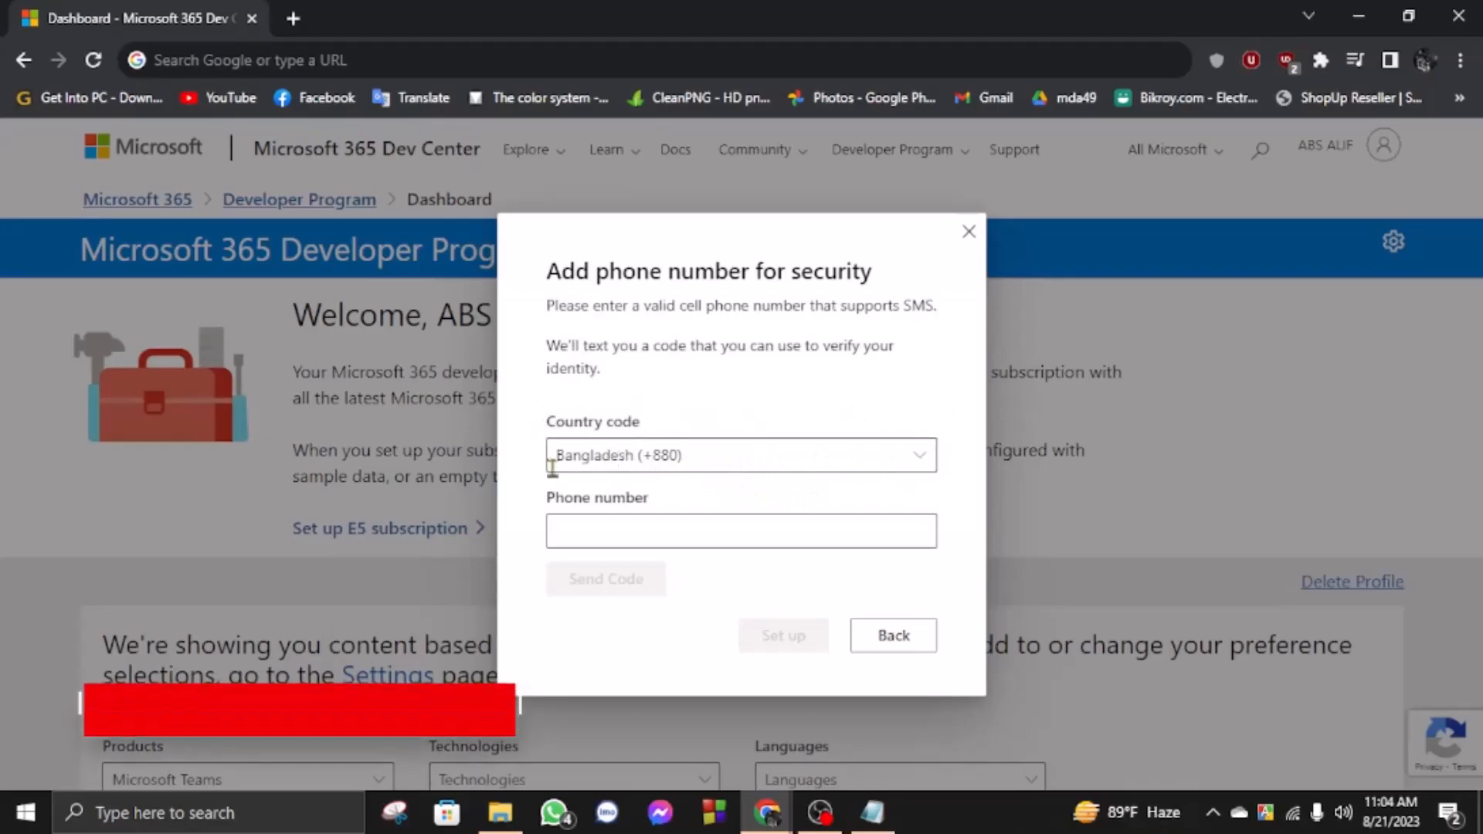
Keep Bangladesh (+880) as the country code, enter the cell phone number, and request the SMS code.
left_click(915, 462)
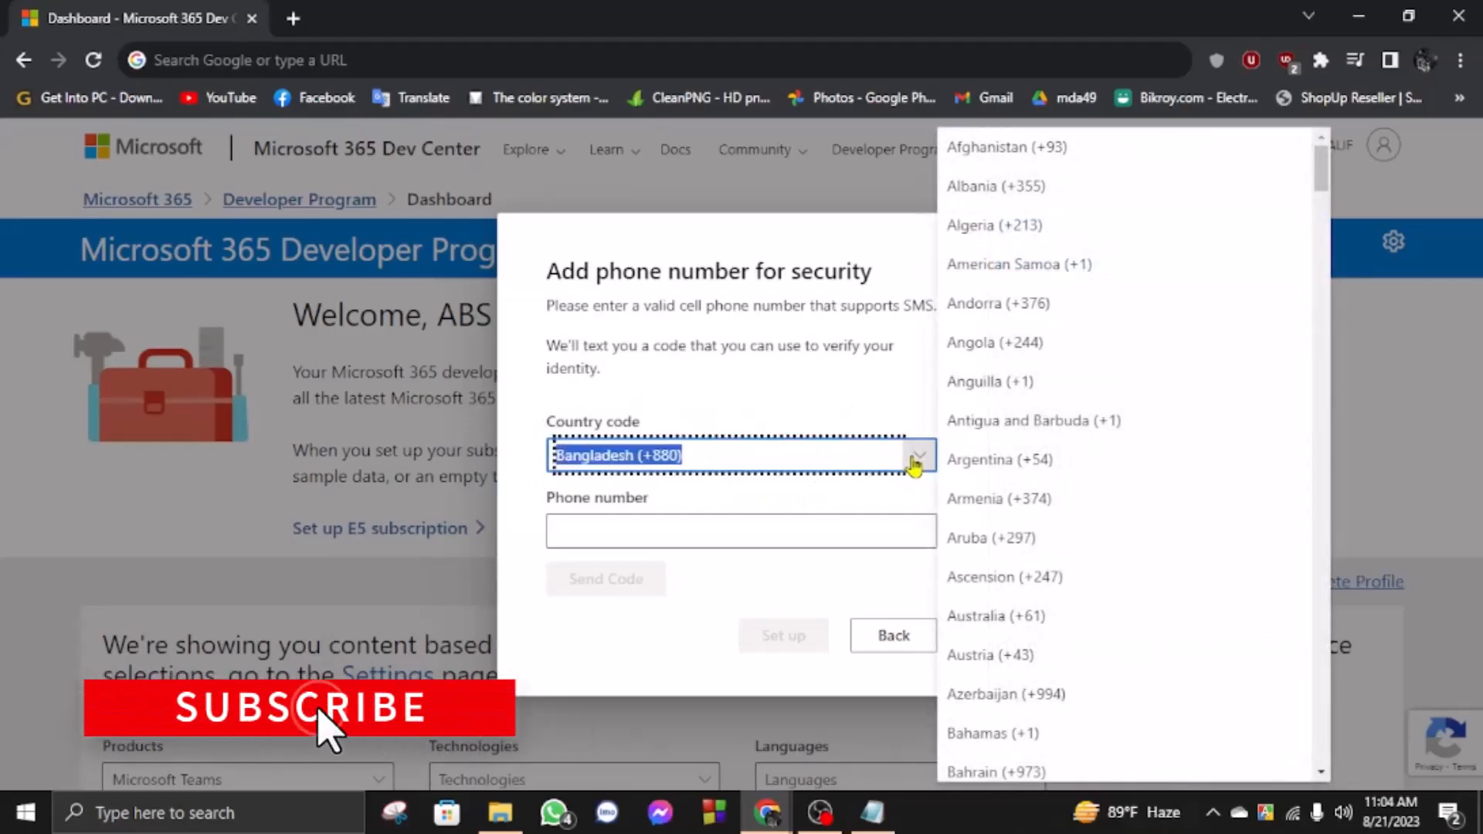
left_click(915, 461)
left_click(741, 530)
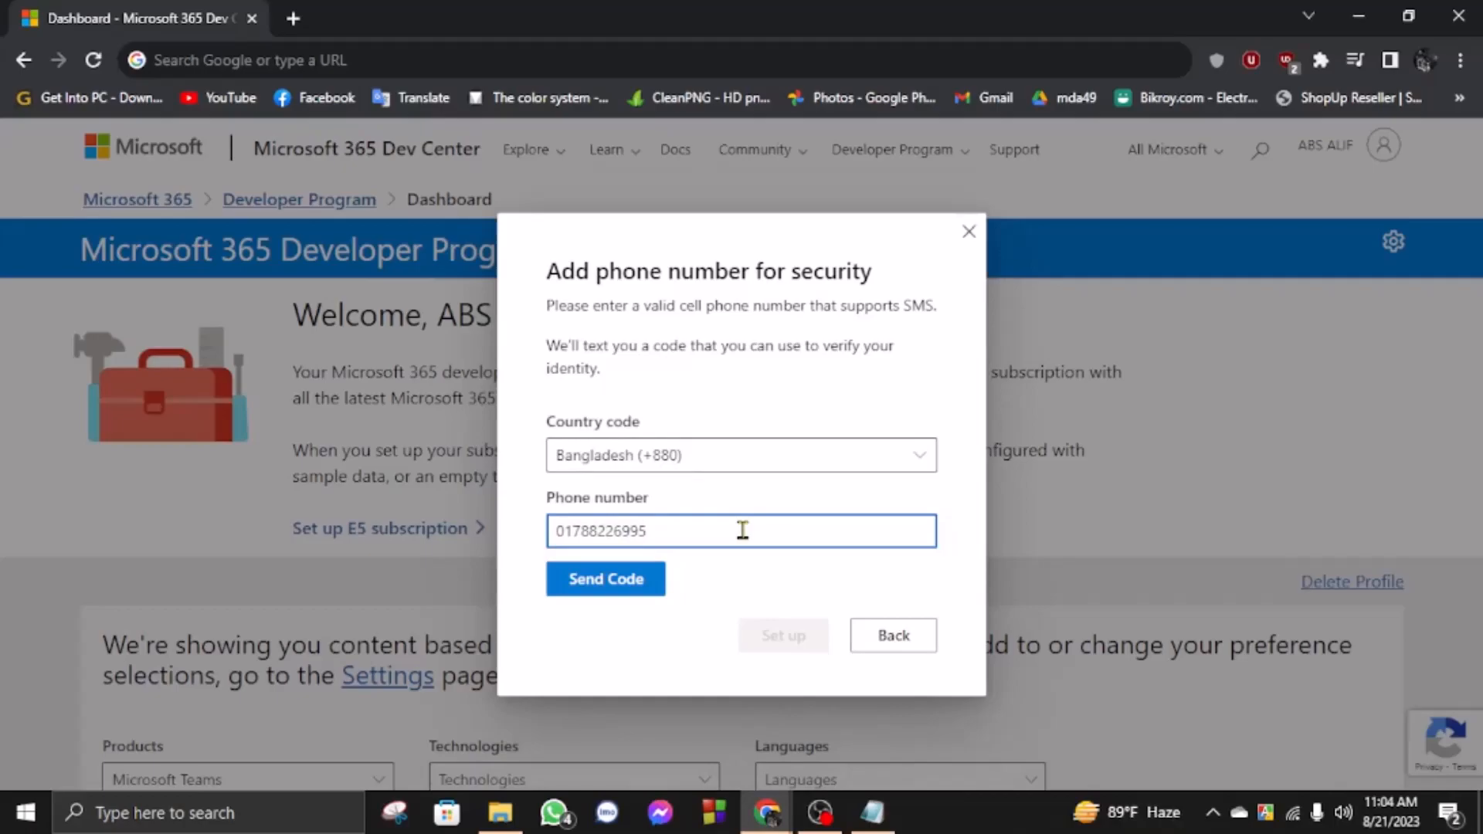
left_click(575, 591)
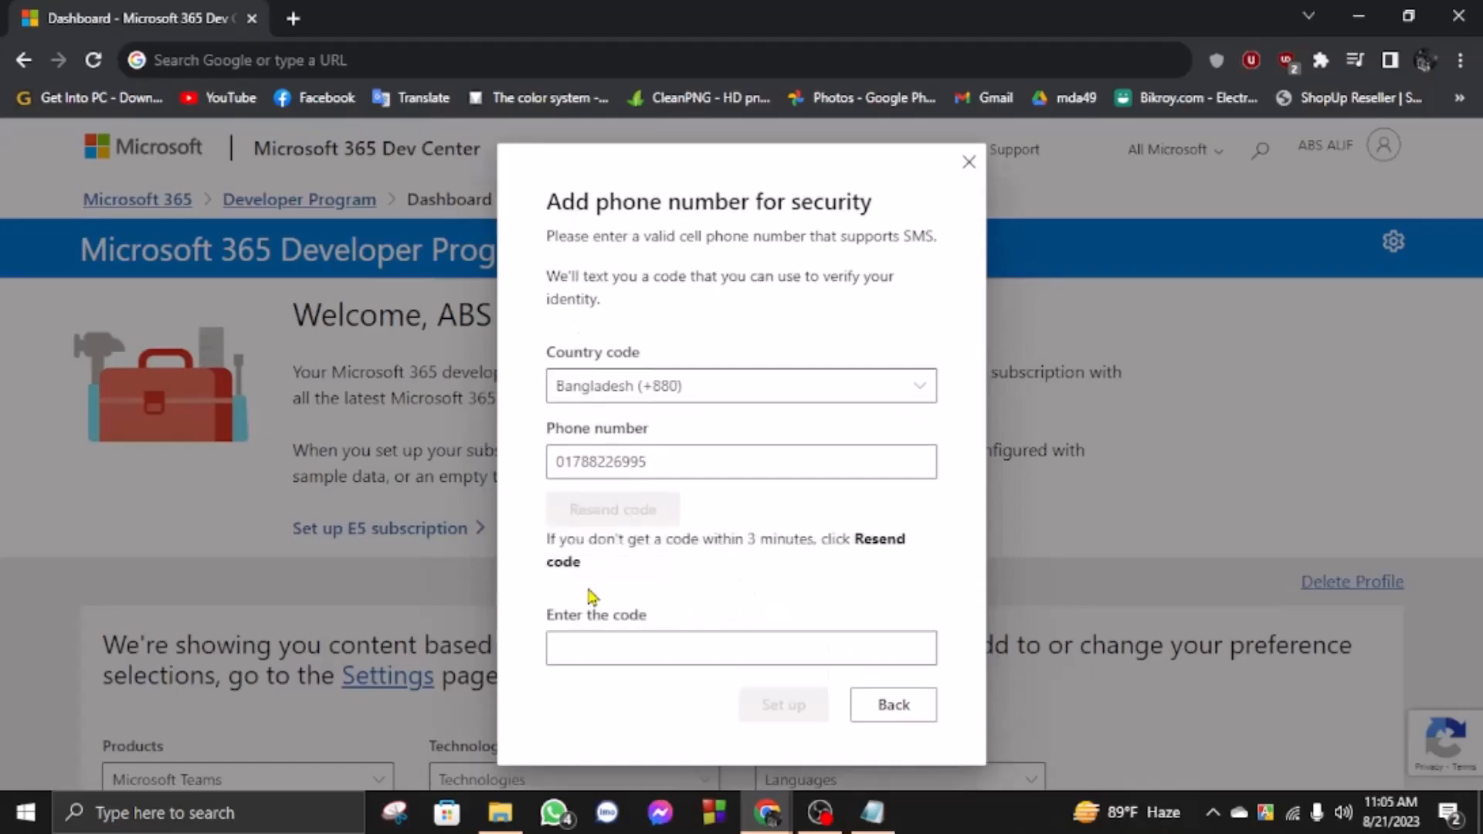
Enter the SMS verification code and finish setting up the subscription.
key("F6")
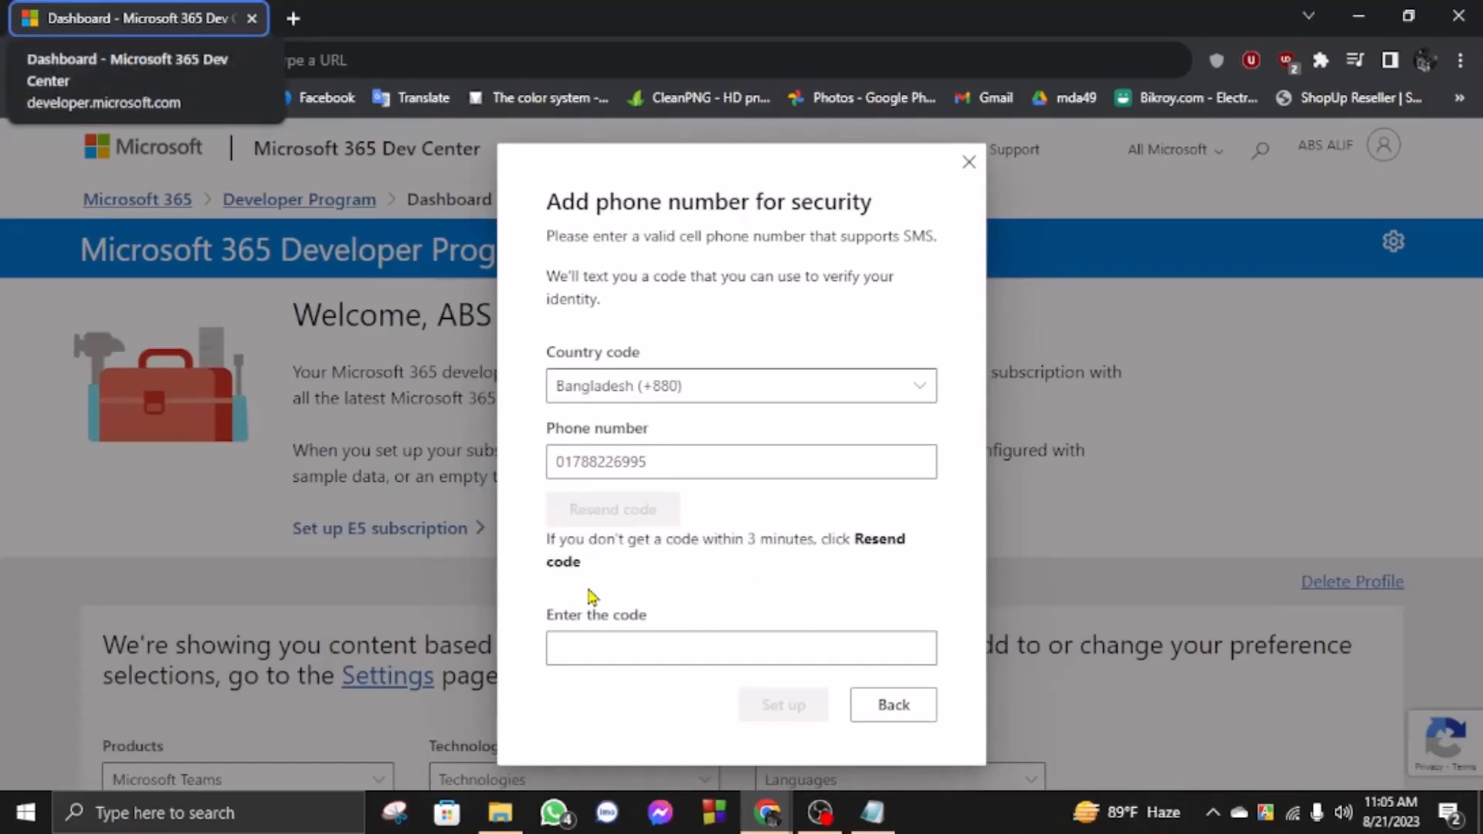
left_click(587, 646)
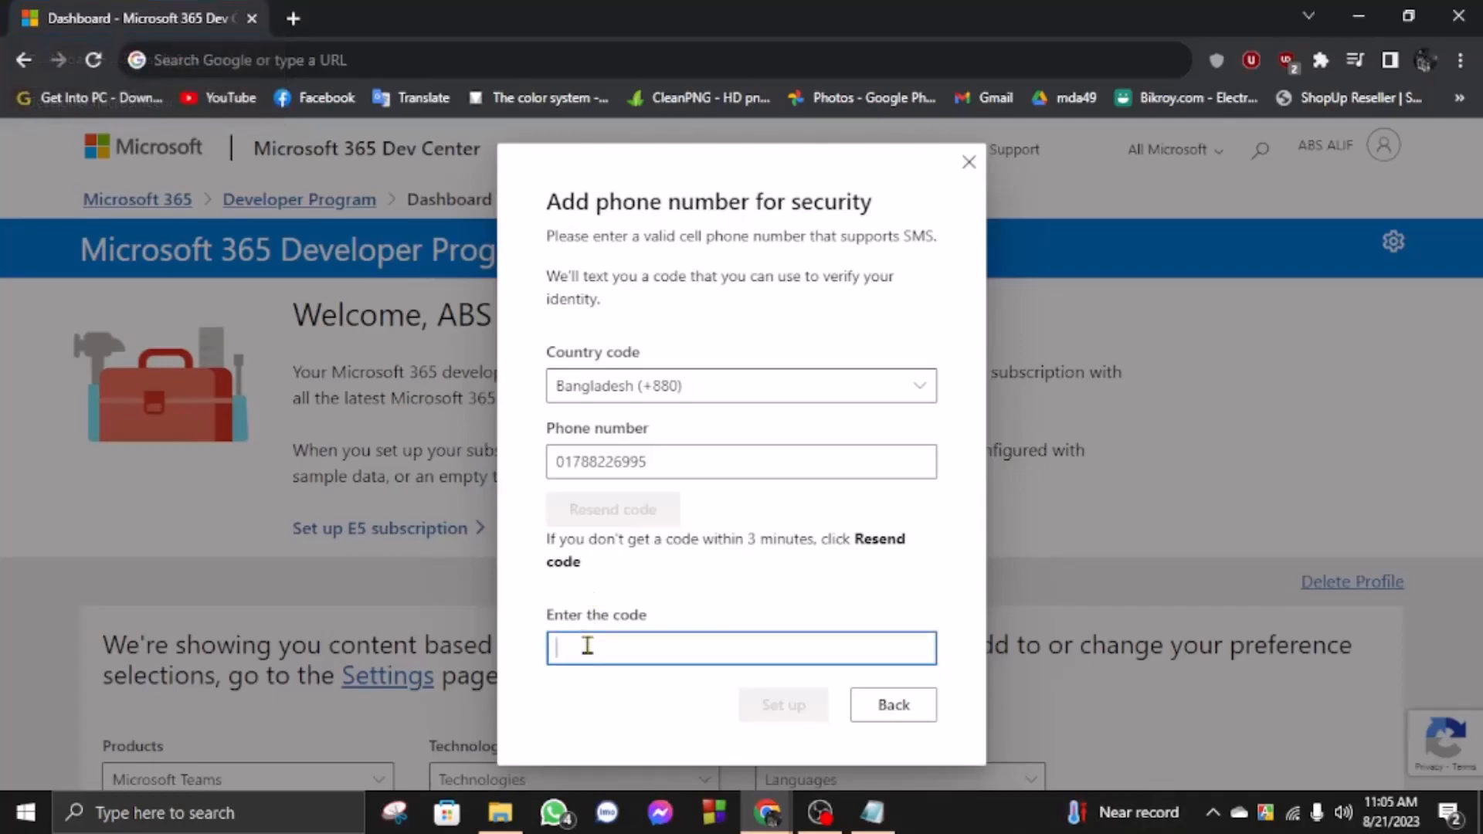
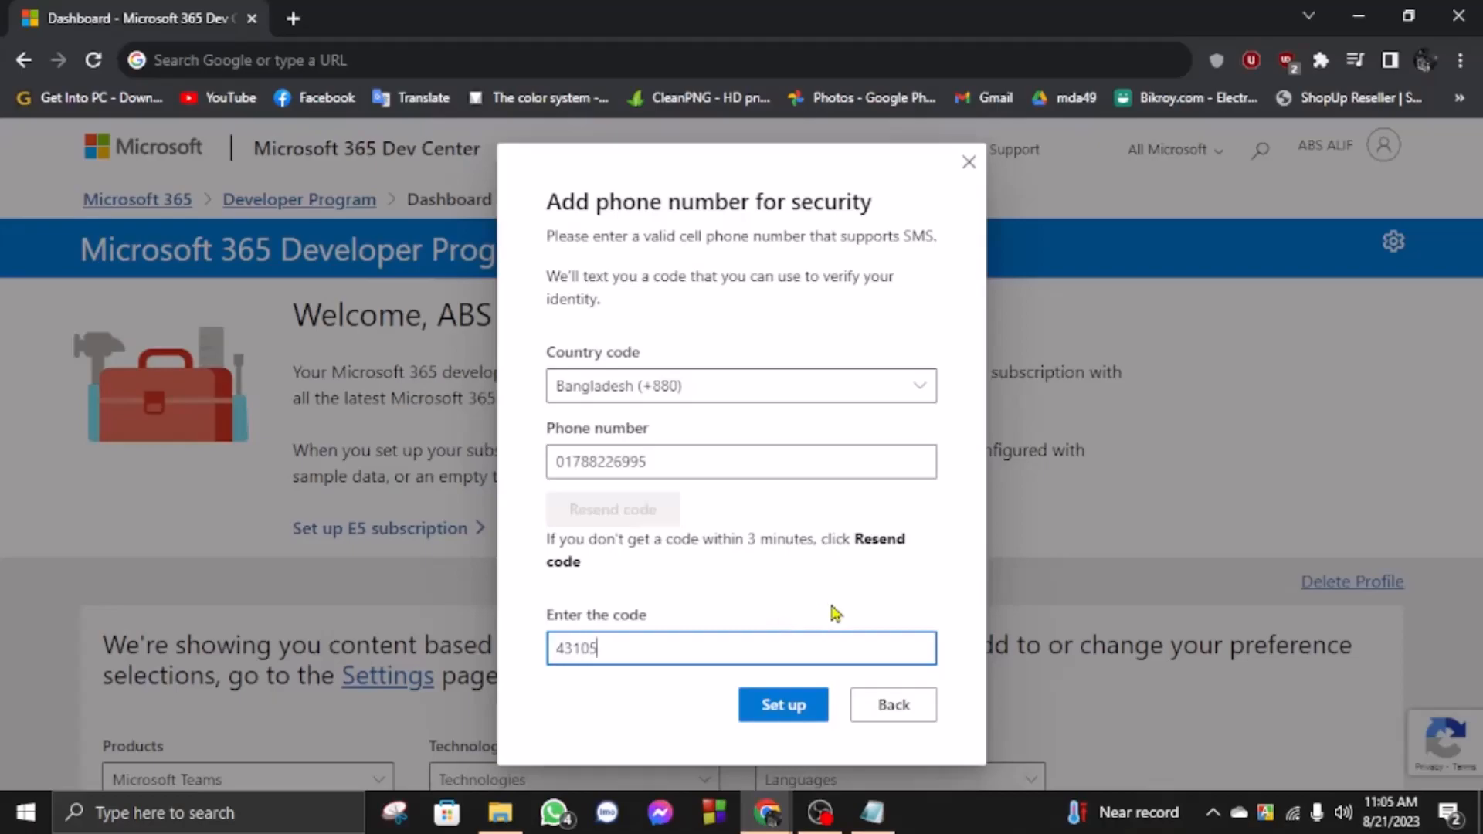
left_click(784, 714)
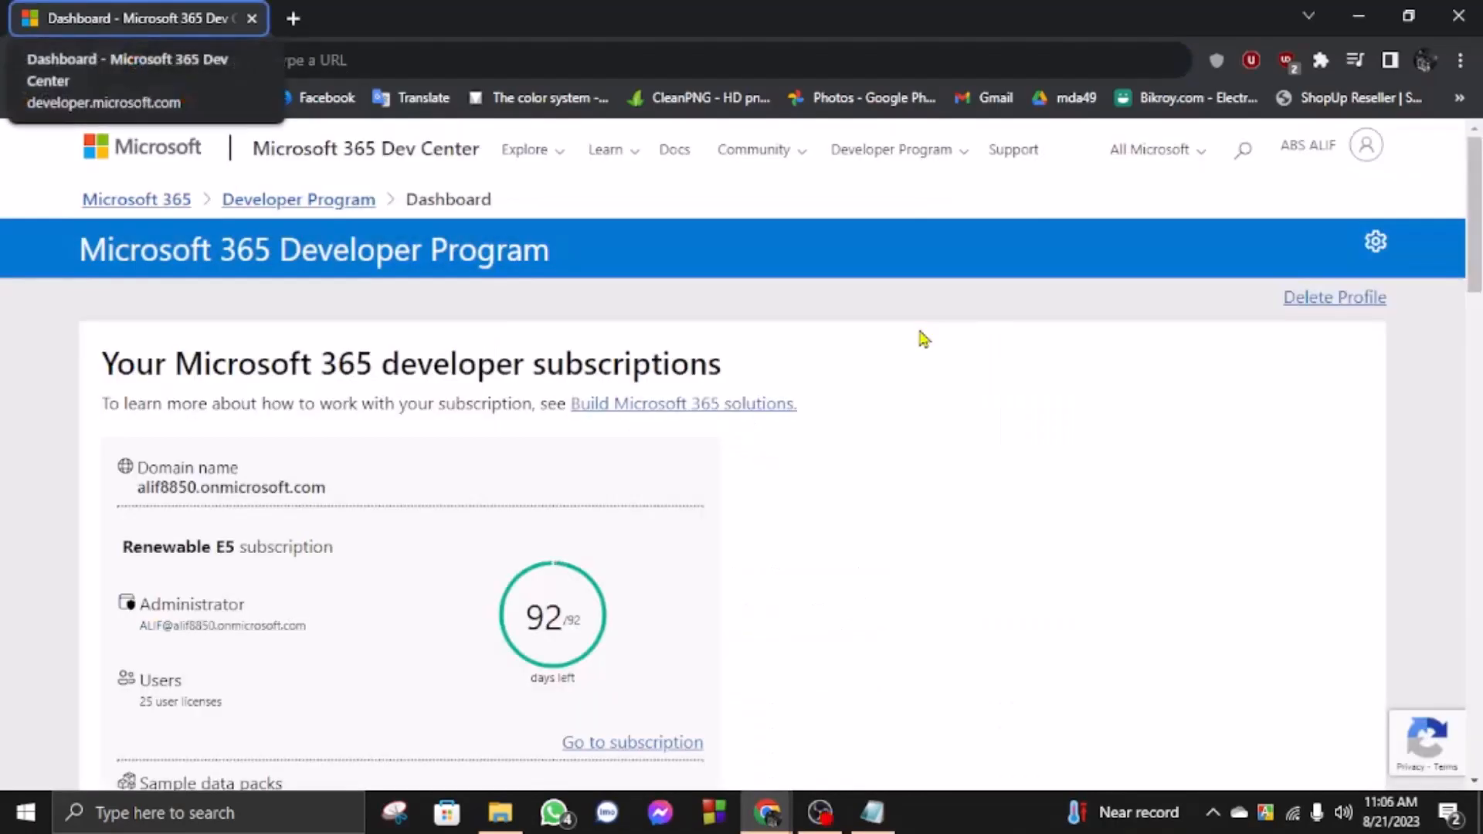
Open the new E5 subscription from the developer dashboard.
scroll(930, 718, "down", 3)
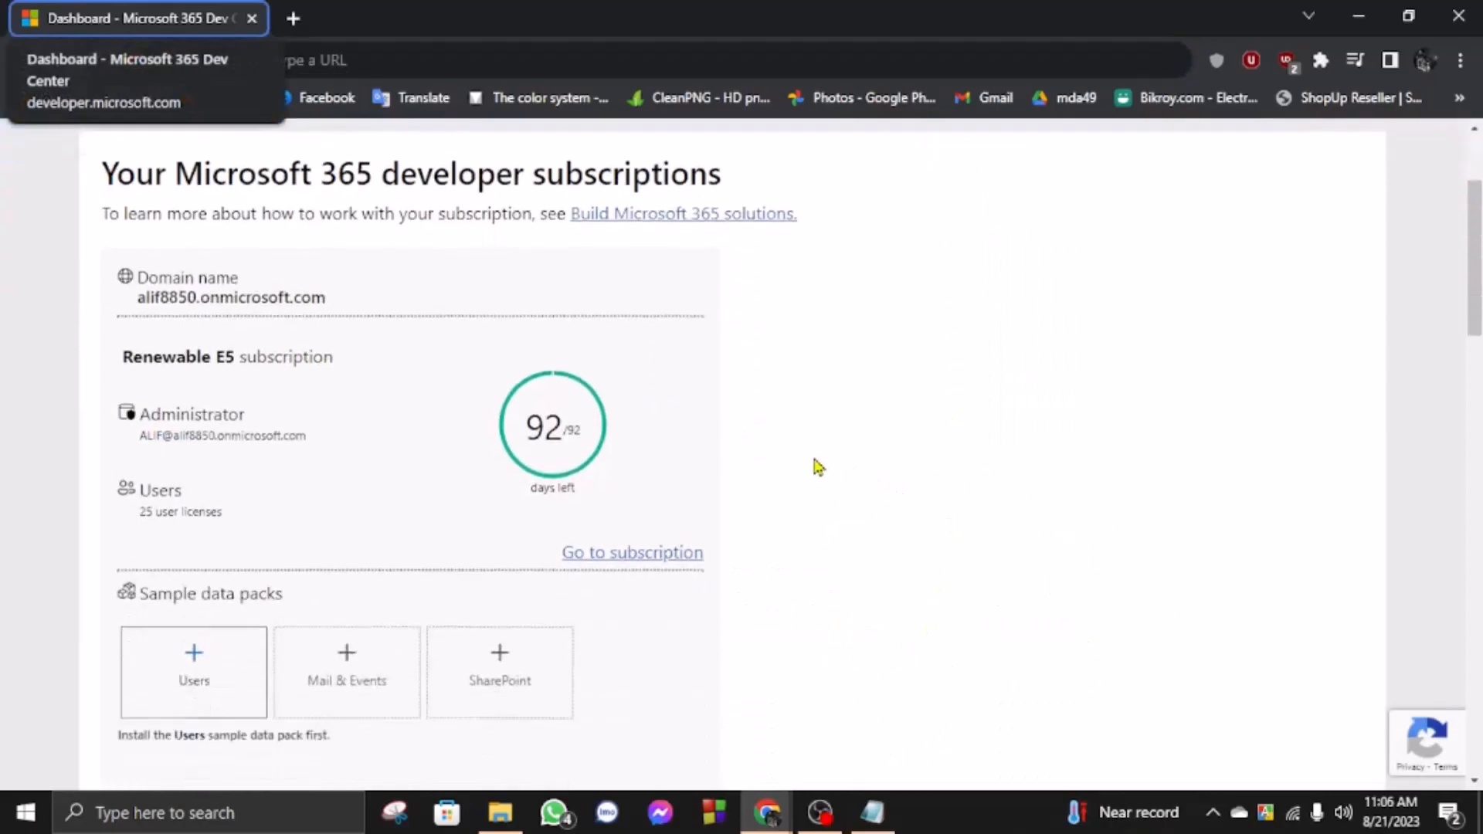
scroll(513, 441, "down", 10)
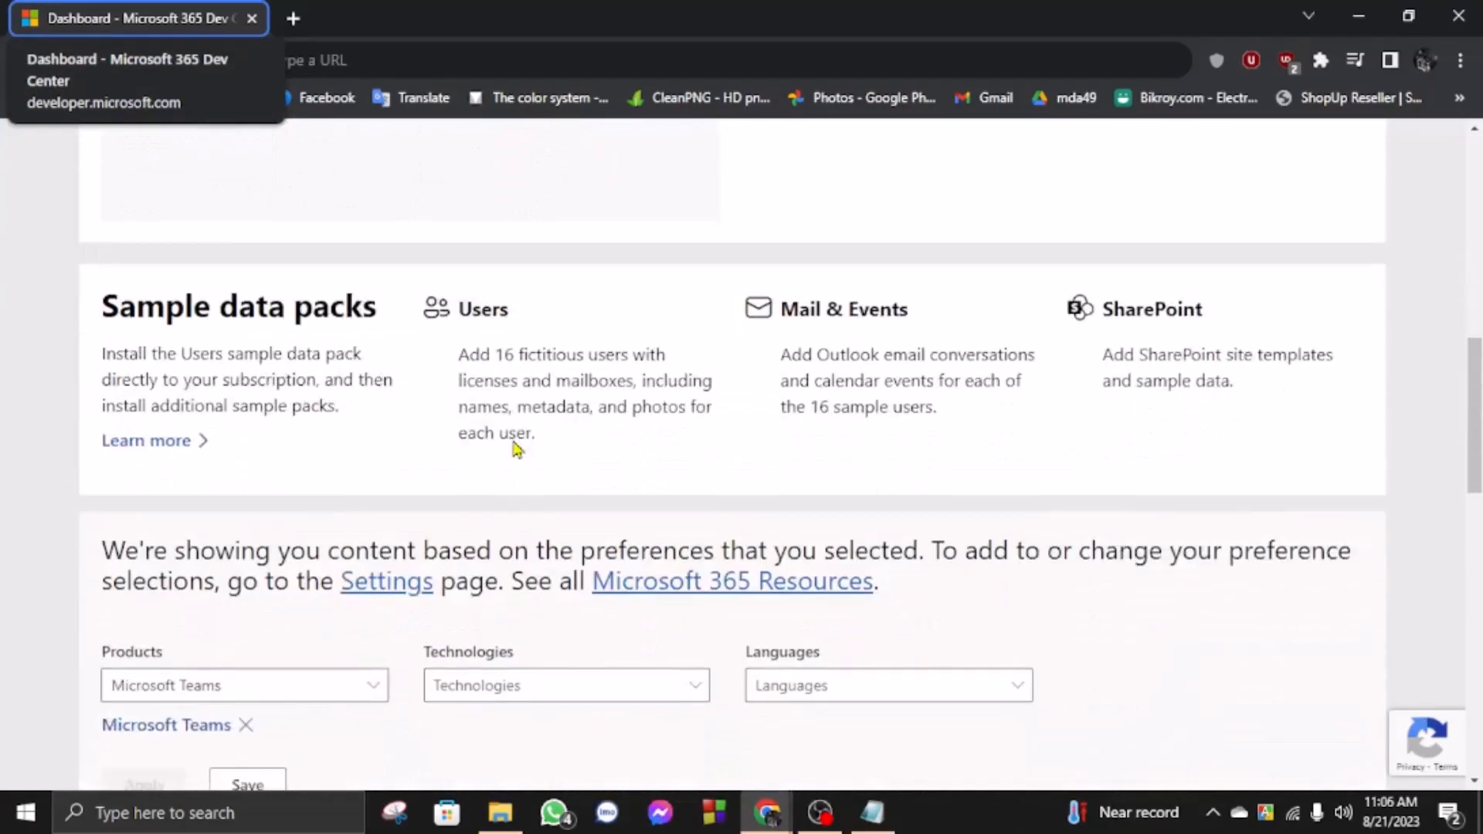
scroll(516, 447, "down", 3)
scroll(579, 502, "up", 15)
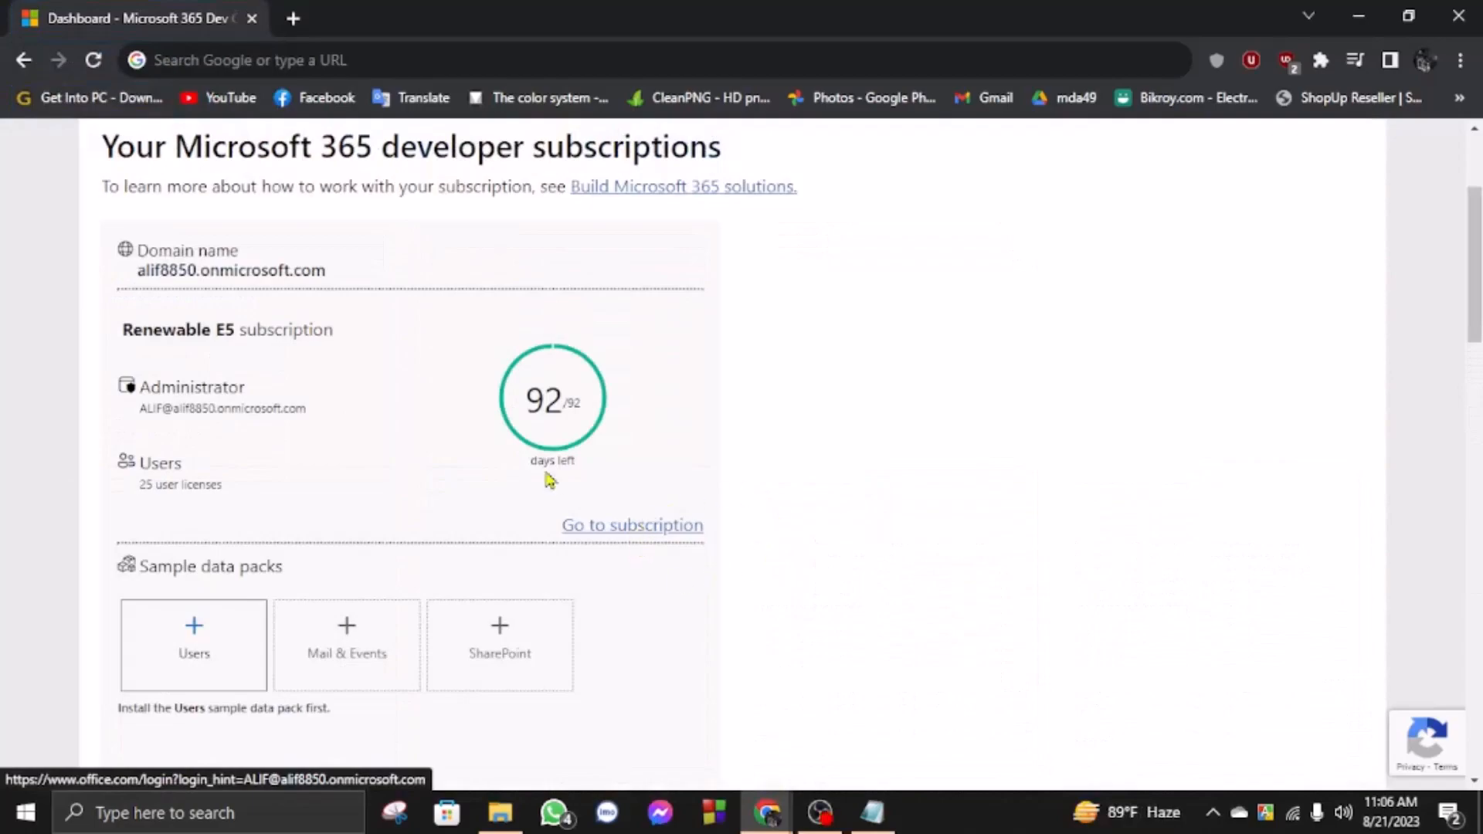
left_click(656, 529)
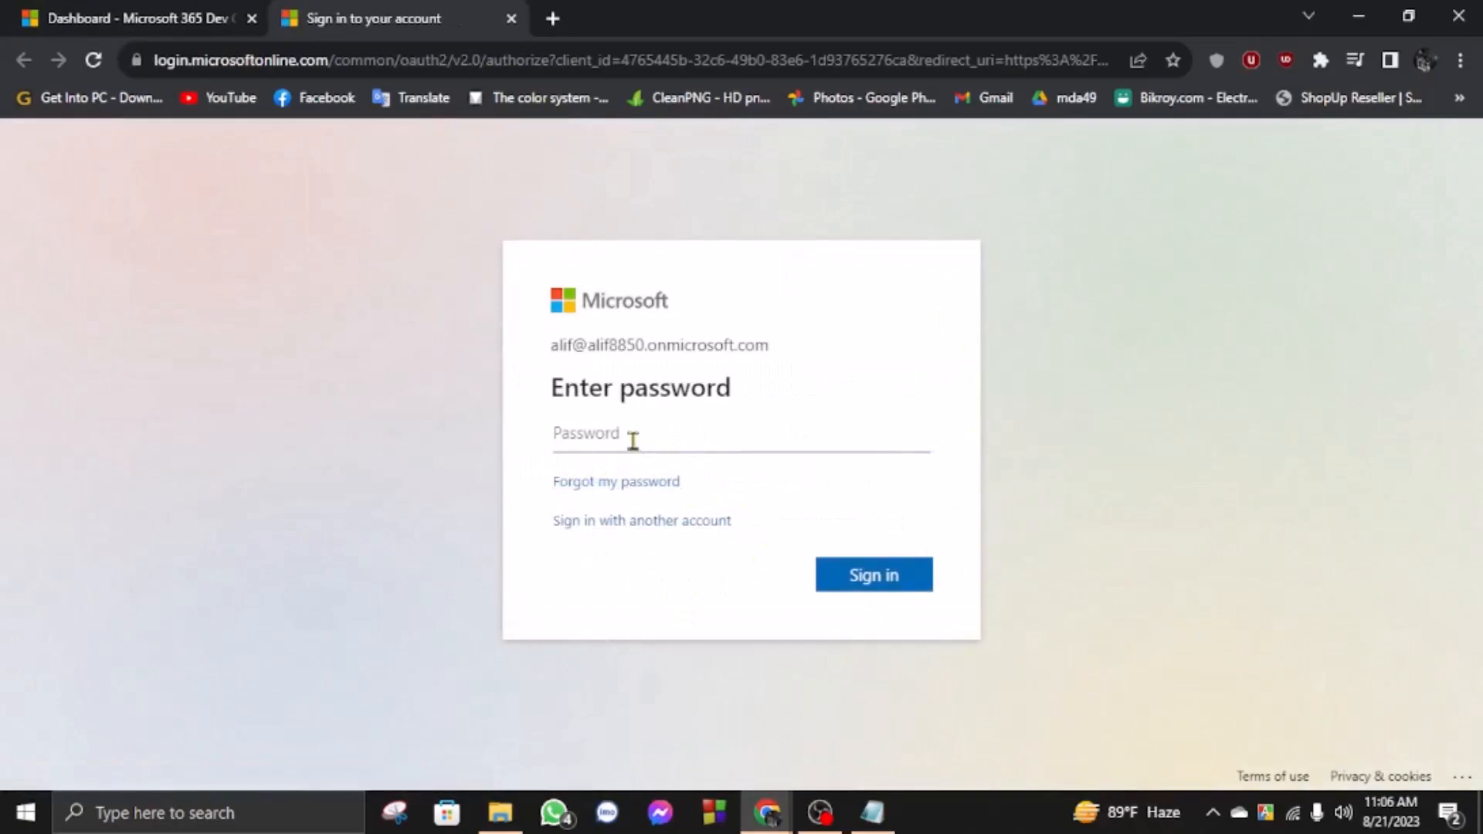
Copy the account's email address shown on the Enter password sign-in page.
left_click_drag(541, 354, 782, 355)
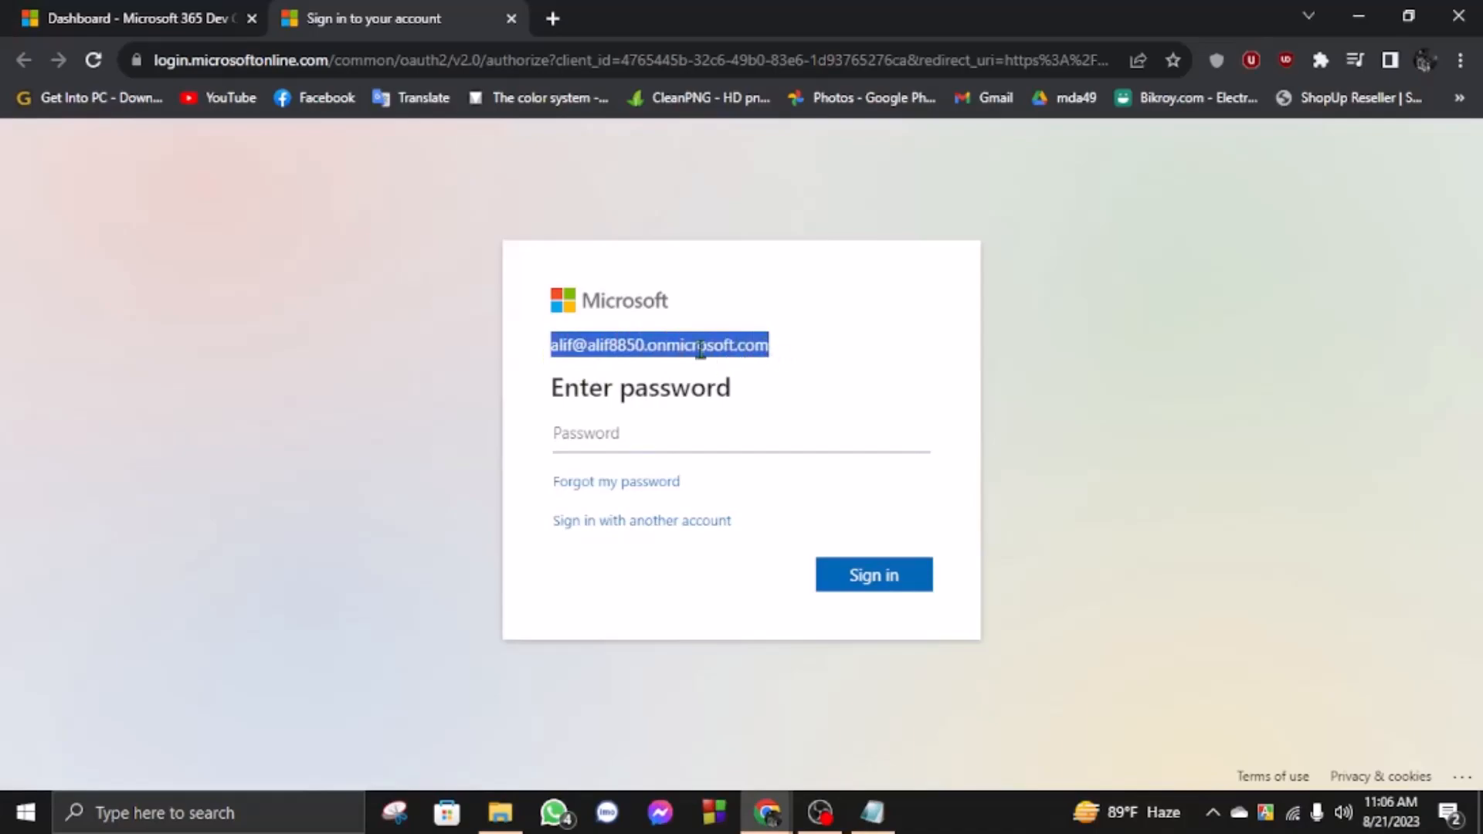
left_click(872, 813)
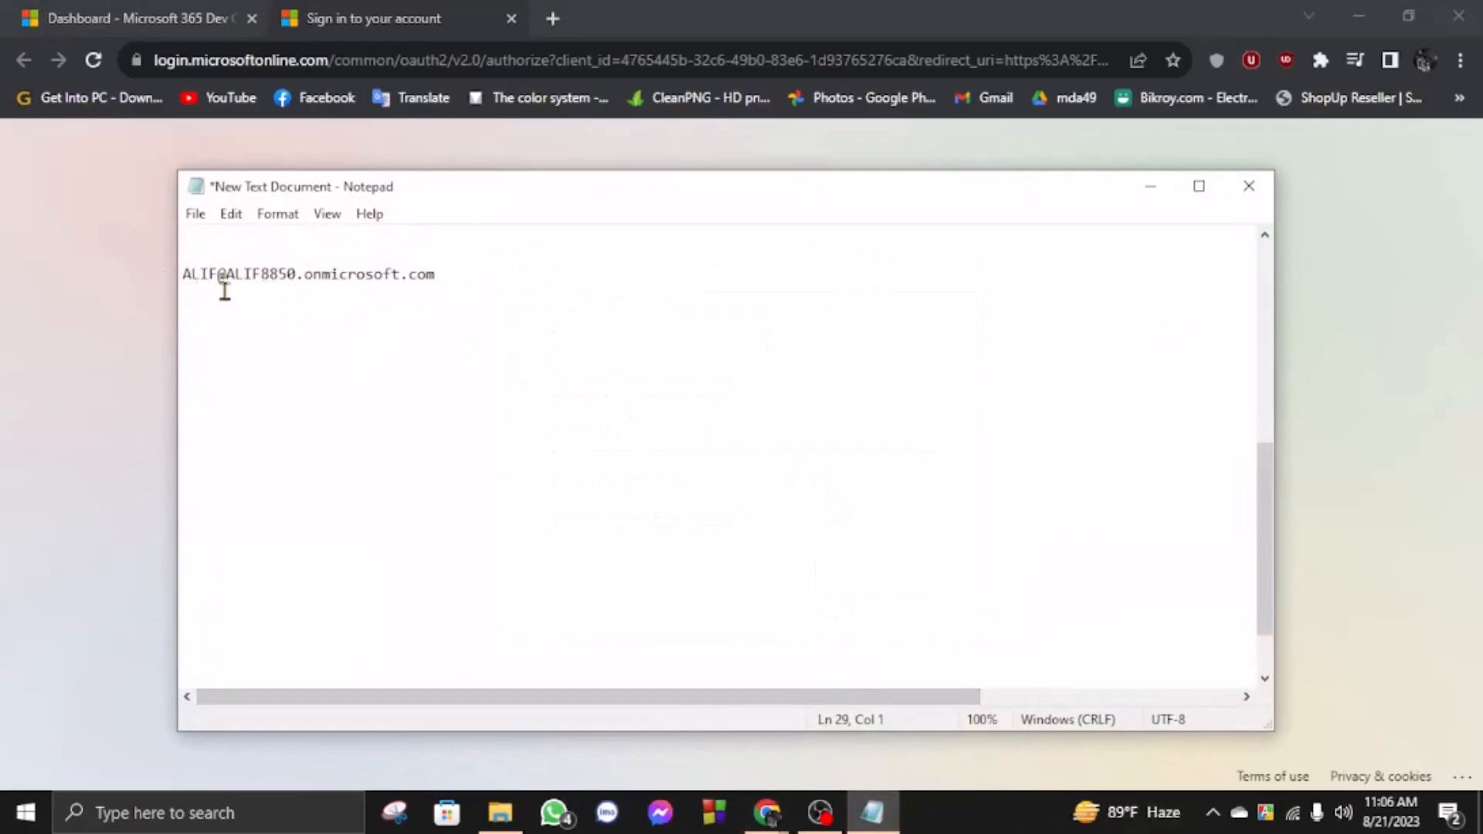
left_click(1151, 186)
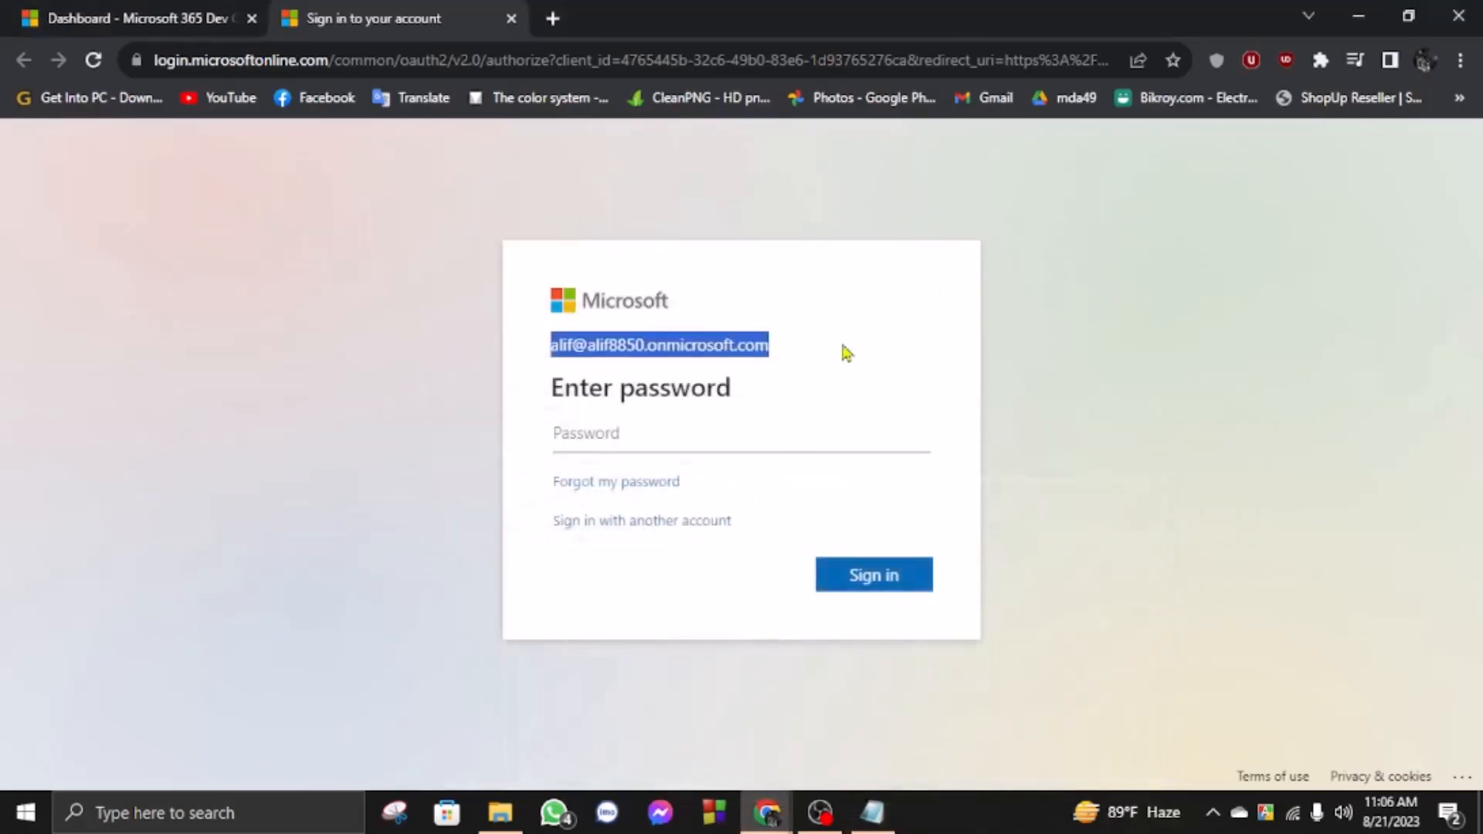
right_click(599, 352)
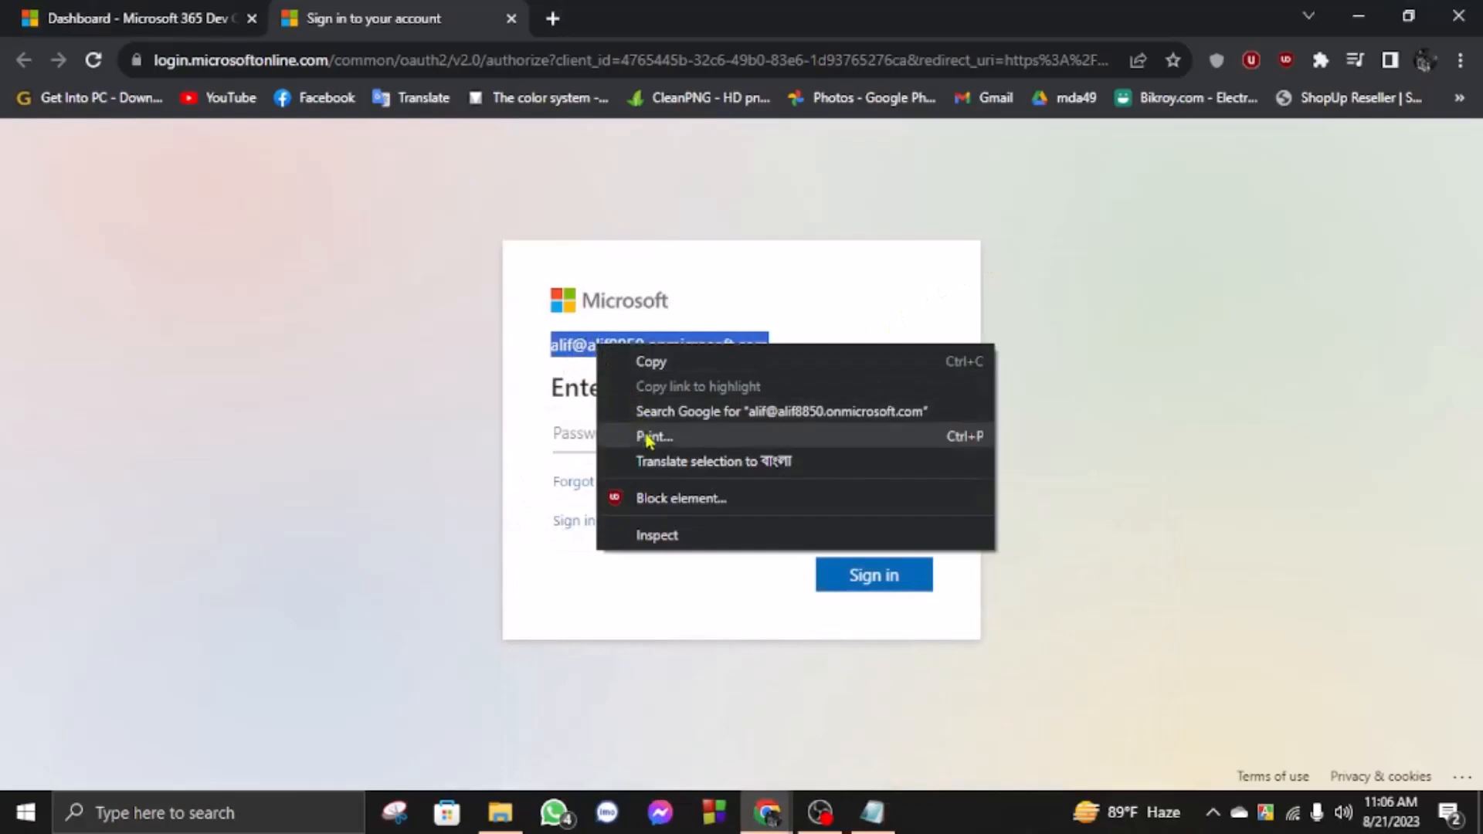
left_click(656, 362)
Replace the placeholder line in the Notepad document with the pasted account email address.
left_click(875, 825)
left_click(497, 275)
key("BackSpace")
key("BackSpace")
key("BackSpace")
key("BackSpace")
key("BackSpace")
key("BackSpace")
key("BackSpace")
key("BackSpace")
key("BackSpace")
key("BackSpace")
key("BackSpace")
key("BackSpace")
key("BackSpace")
key("BackSpace")
key("BackSpace")
key("BackSpace")
key("BackSpace")
key("BackSpace")
key("BackSpace")
key("BackSpace")
key("BackSpace")
key("BackSpace")
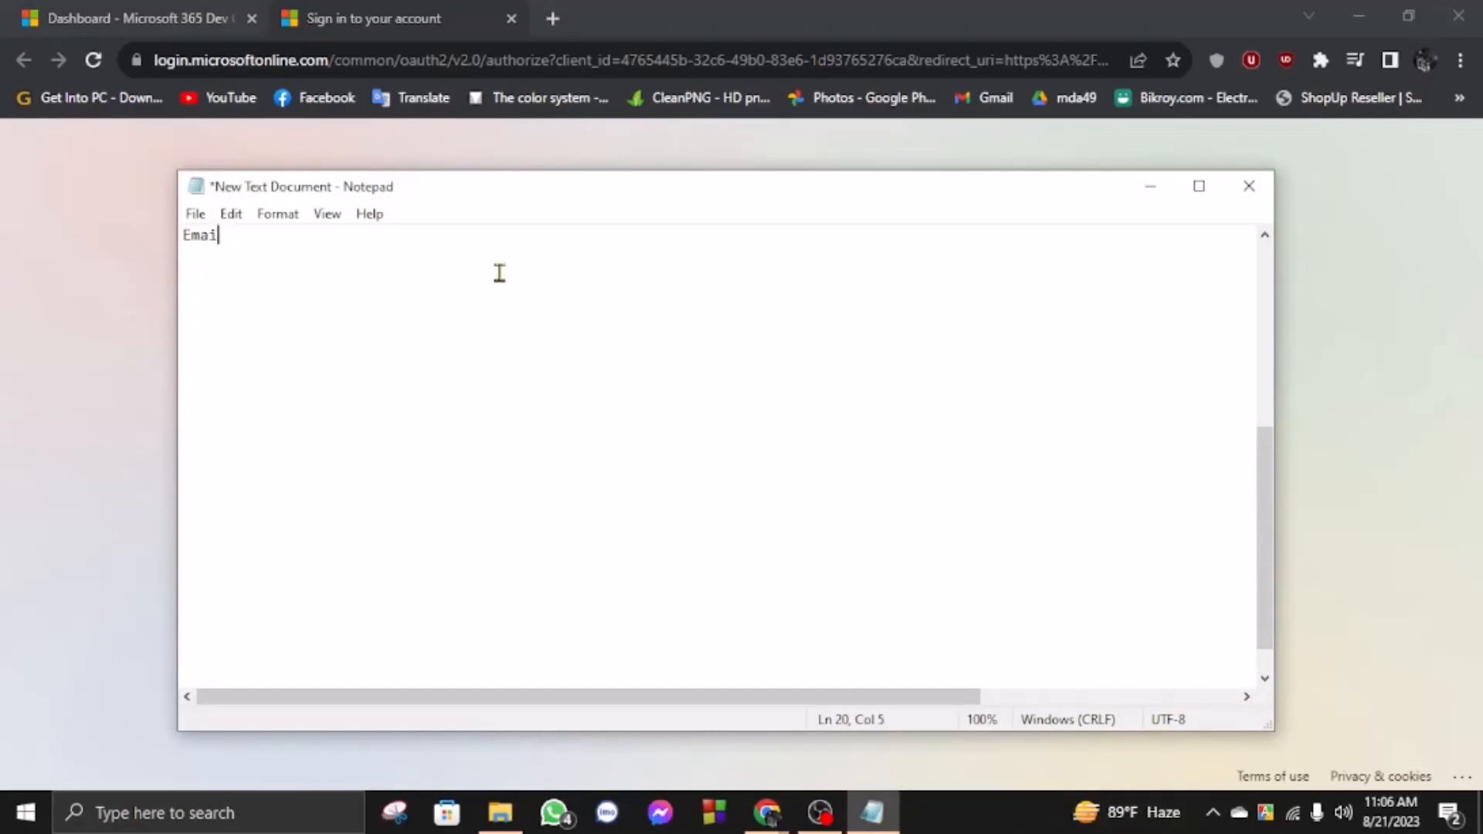
key("ctrl+v")
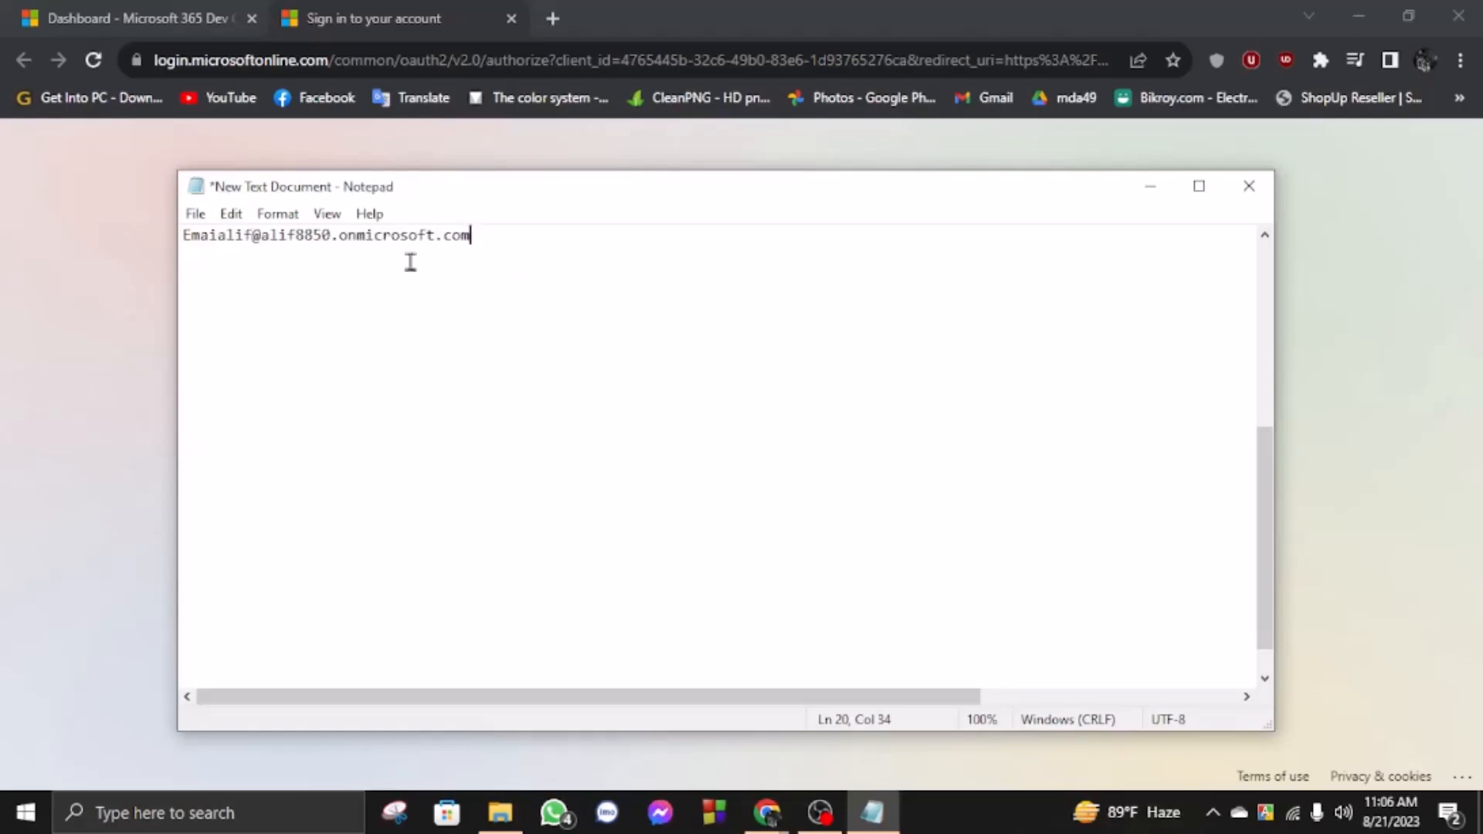
left_click(244, 236)
Return to the sign-in page, paste the account password into the Password field, and sign in.
left_click(767, 812)
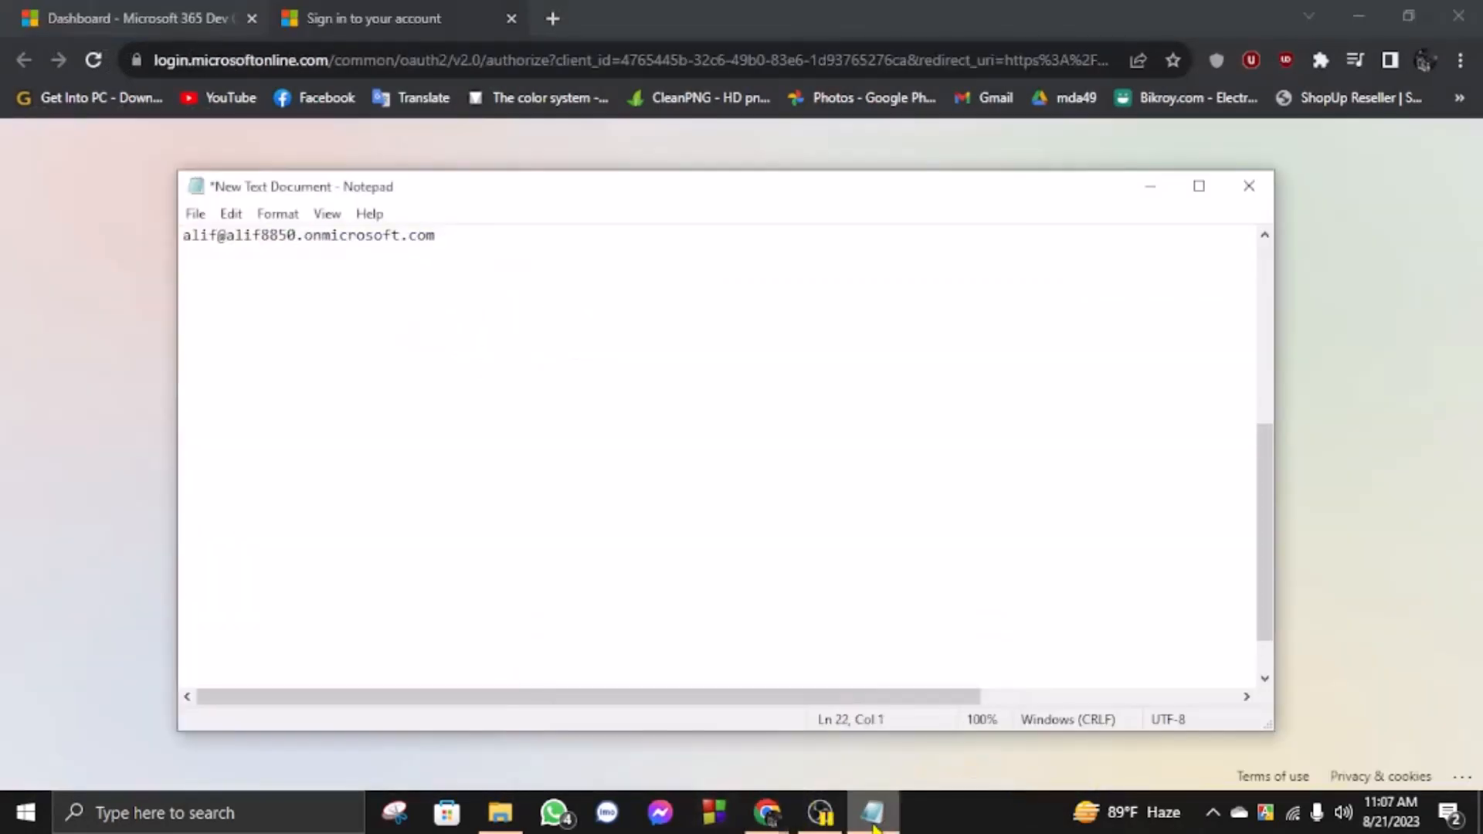
mouse_move(751, 831)
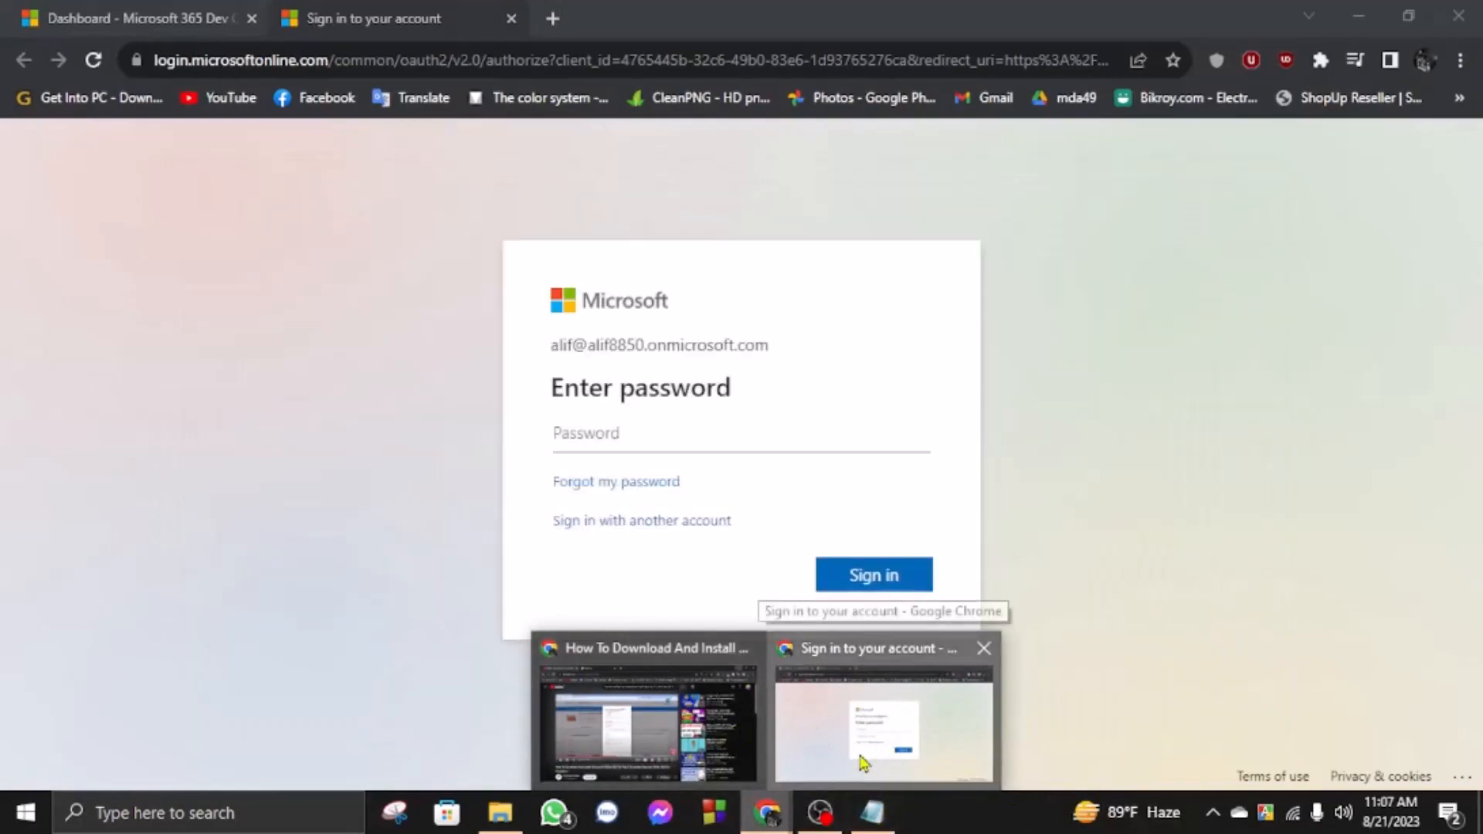
left_click(860, 763)
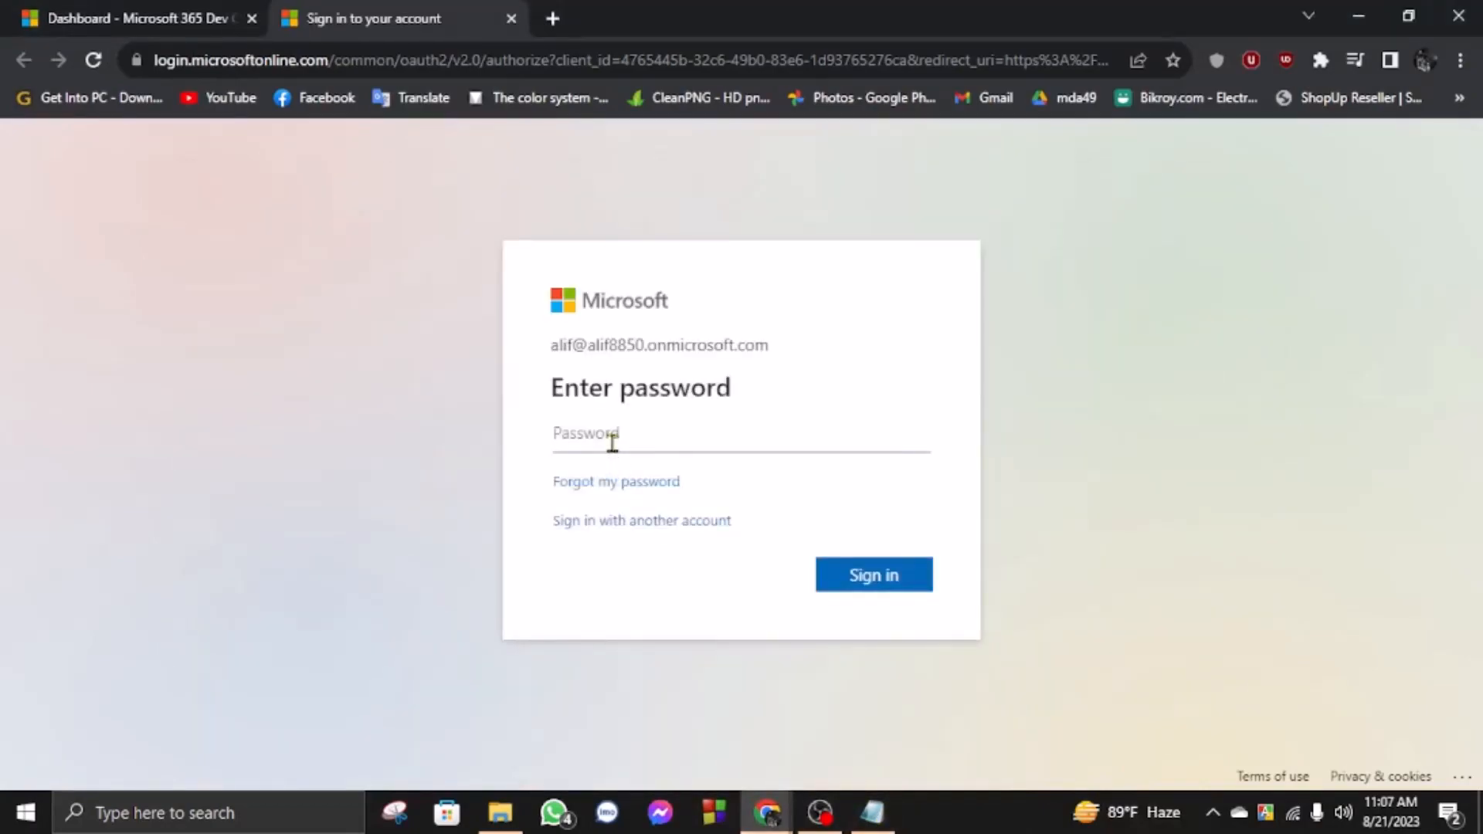
key("ctrl+v")
left_click(909, 584)
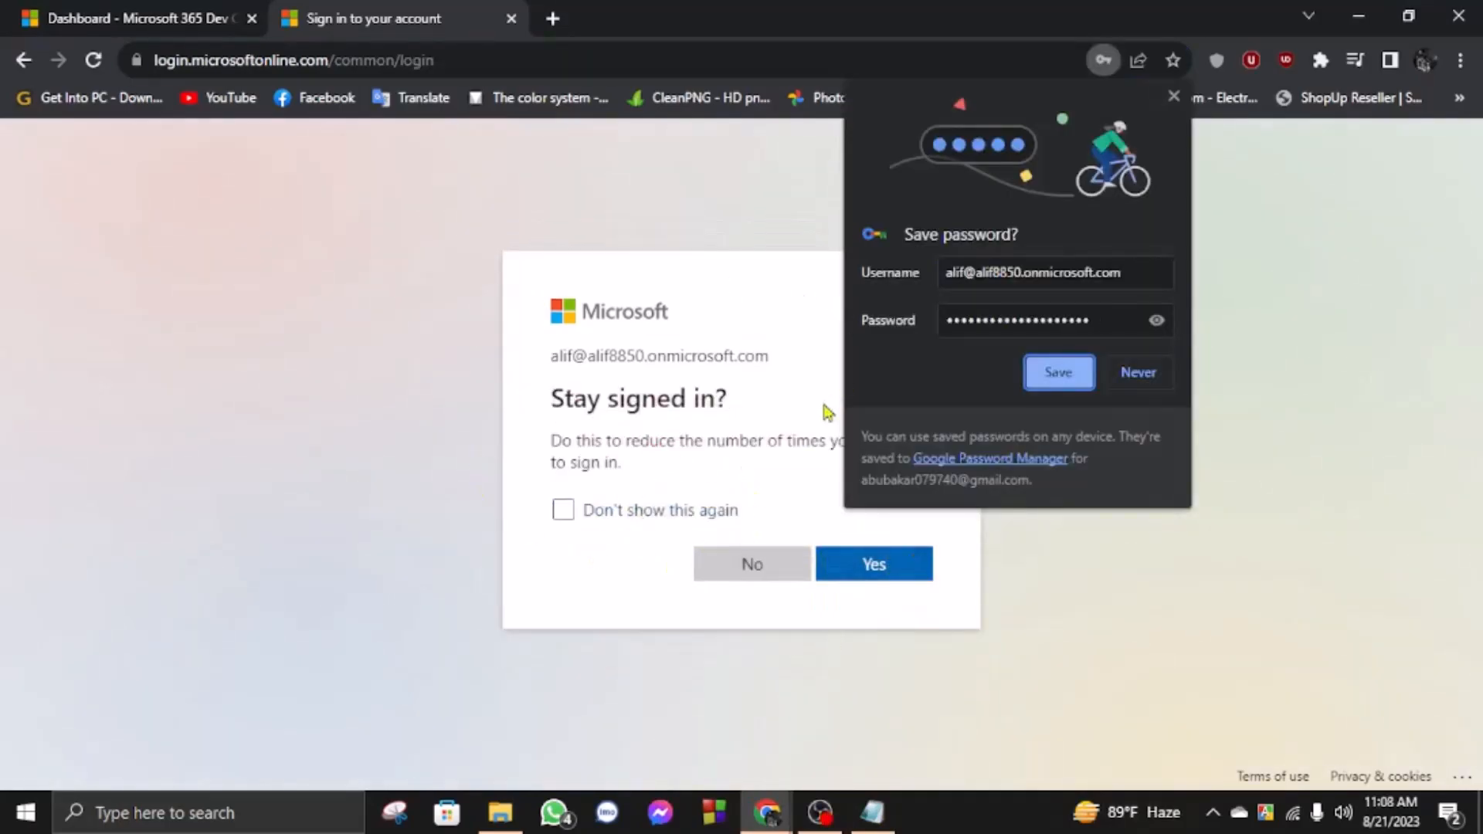
Save the password in the browser, tick Don't show this again, and choose to stay signed in.
left_click(1073, 369)
left_click(570, 514)
left_click(914, 584)
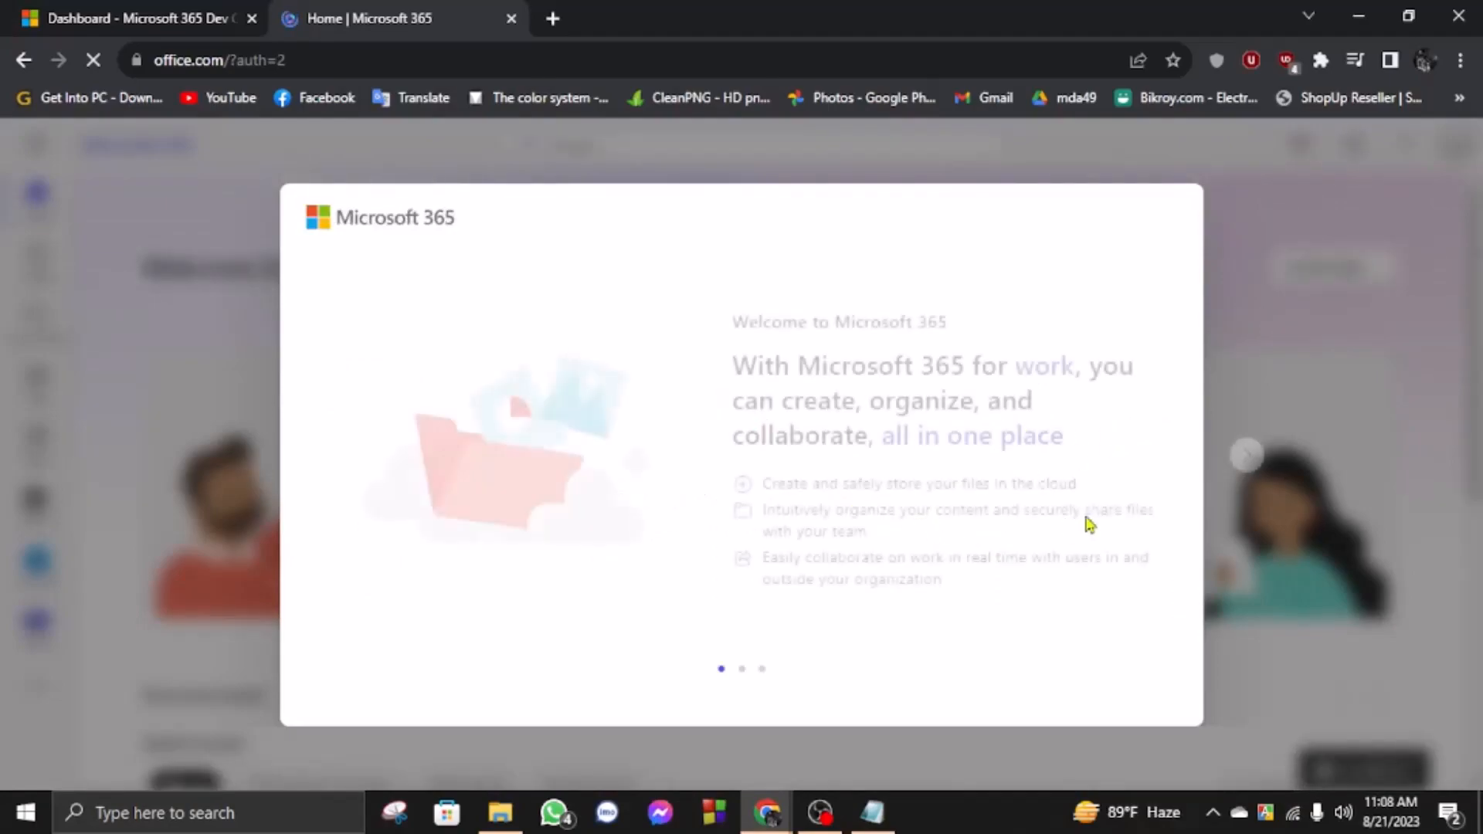
Page through the Welcome to Microsoft 365 carousel until it closes.
left_click(1247, 458)
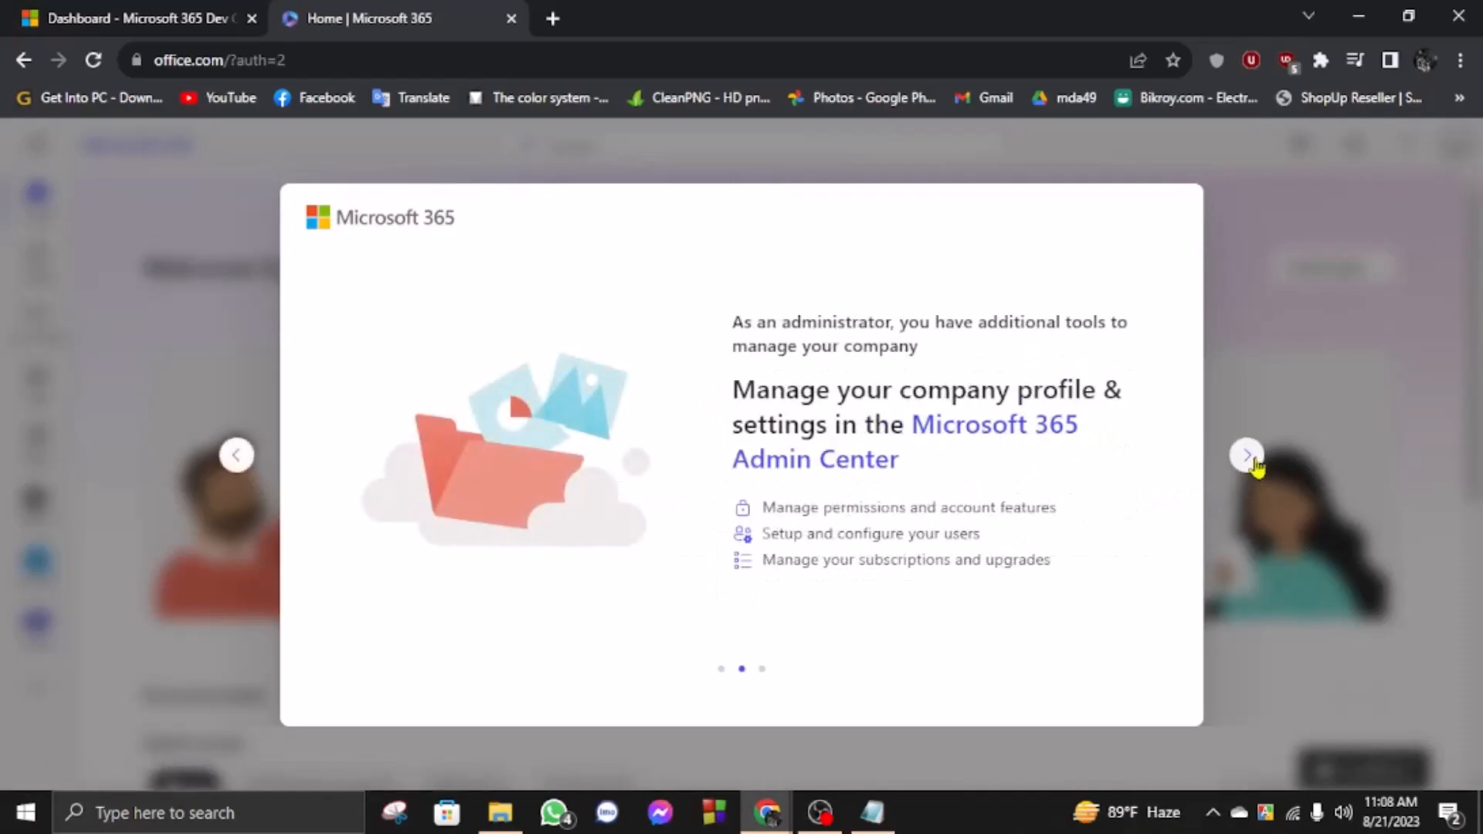
left_click(1247, 457)
left_click(1247, 457)
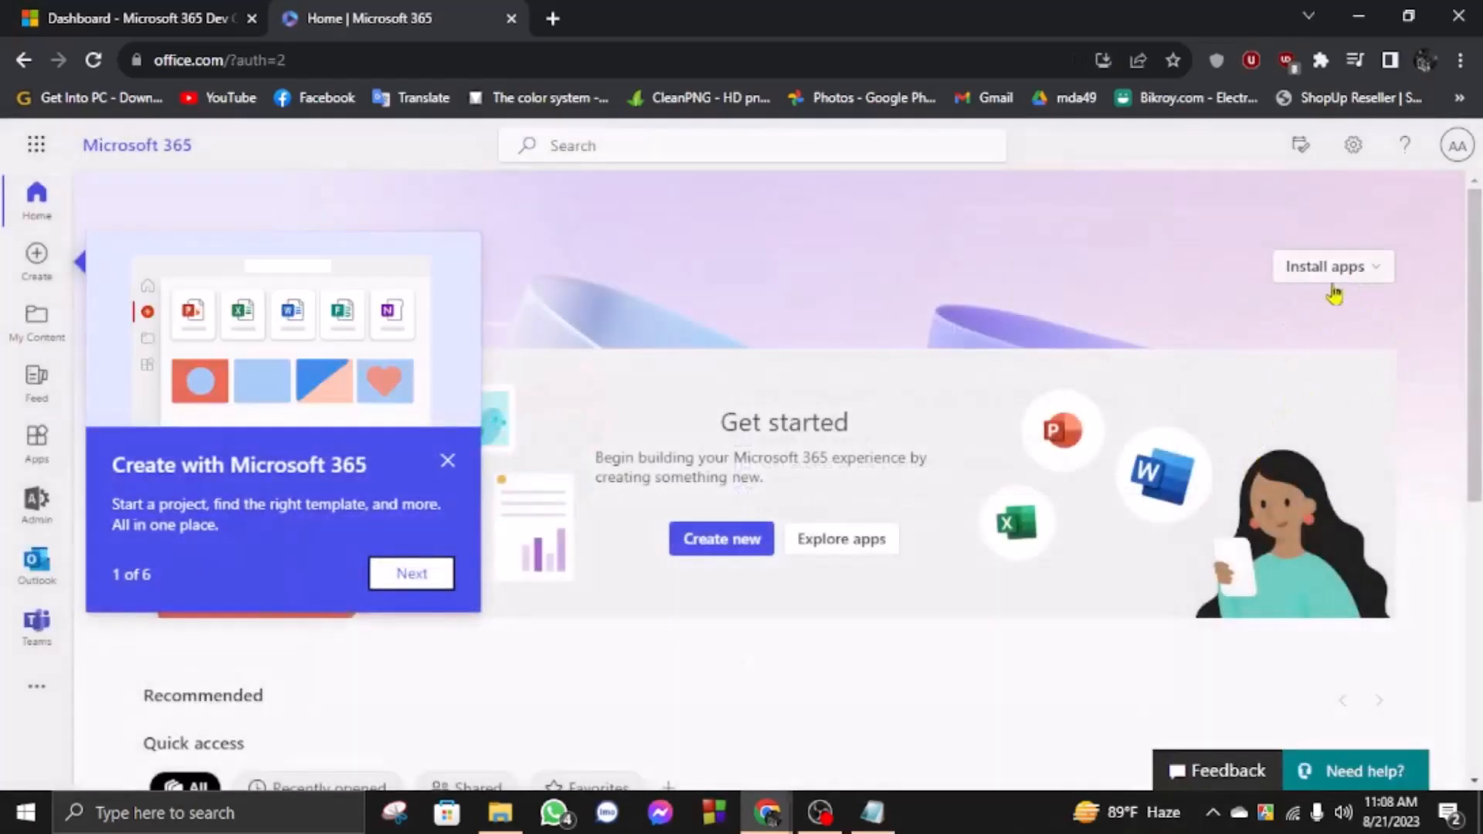
Download the Microsoft 365 apps installer, then dismiss the getting-started dialog and the Create with Microsoft 365 tour.
left_click(1346, 282)
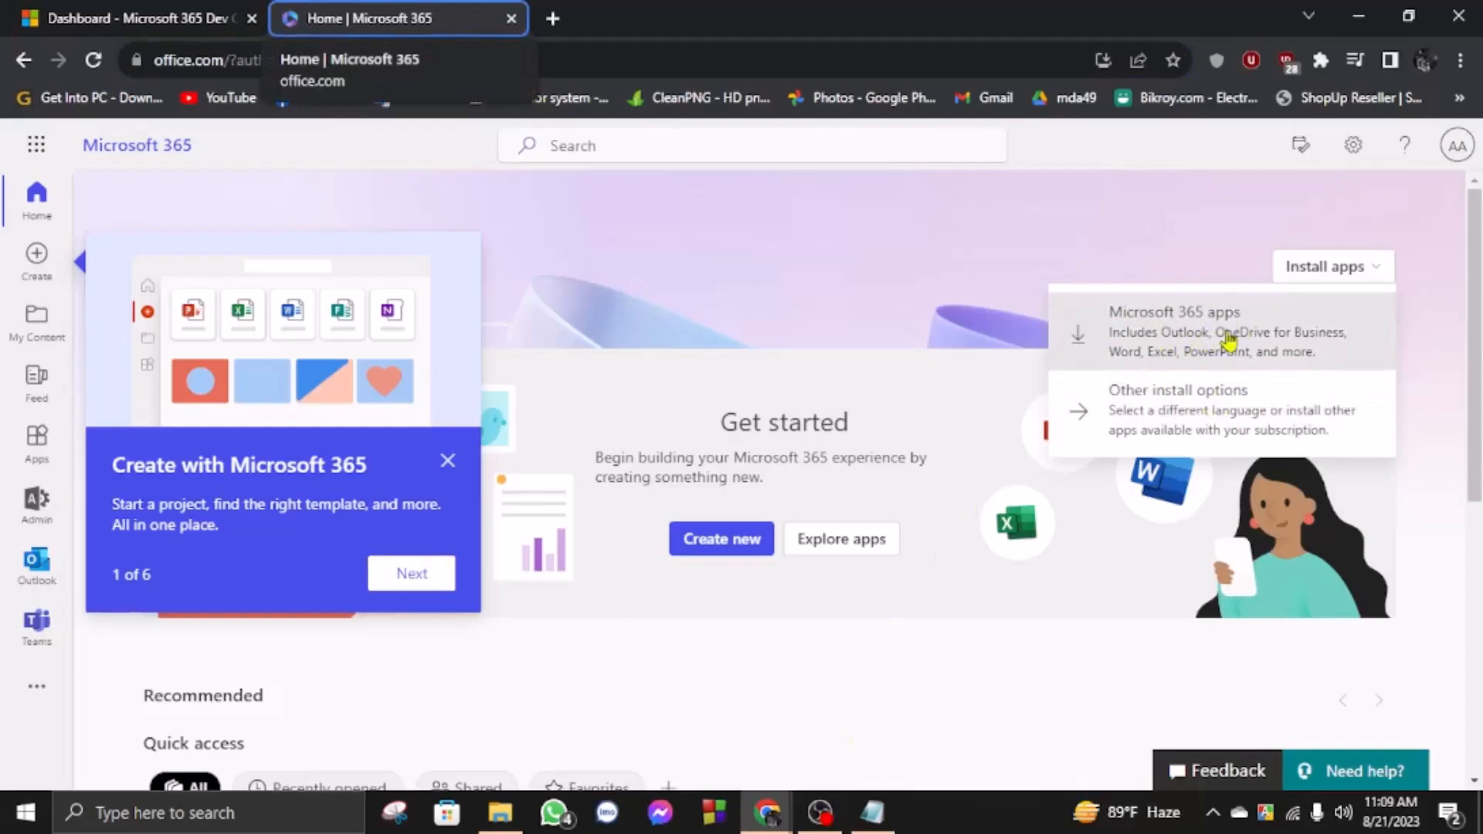
left_click(1193, 329)
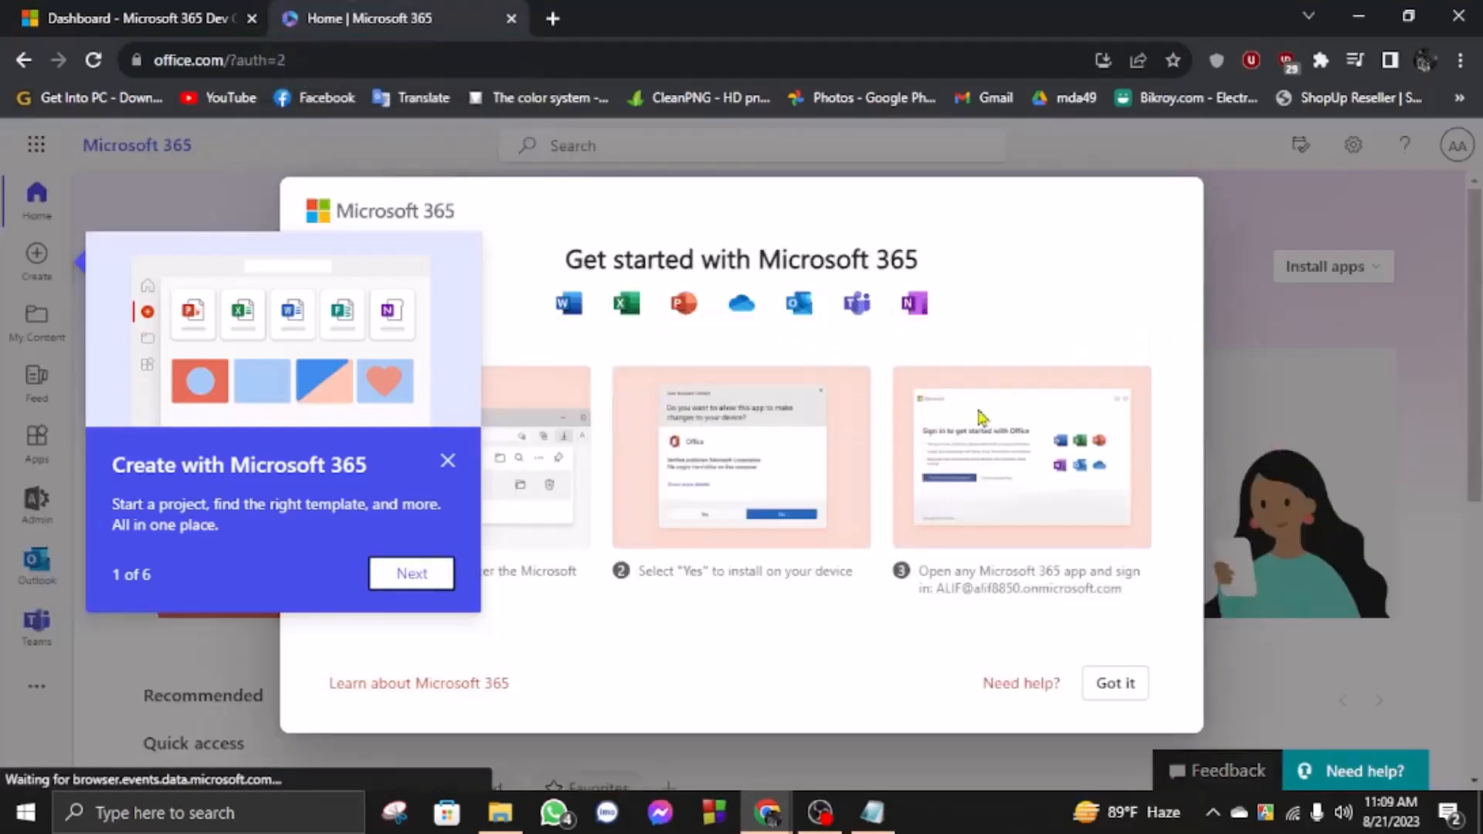
left_click(408, 578)
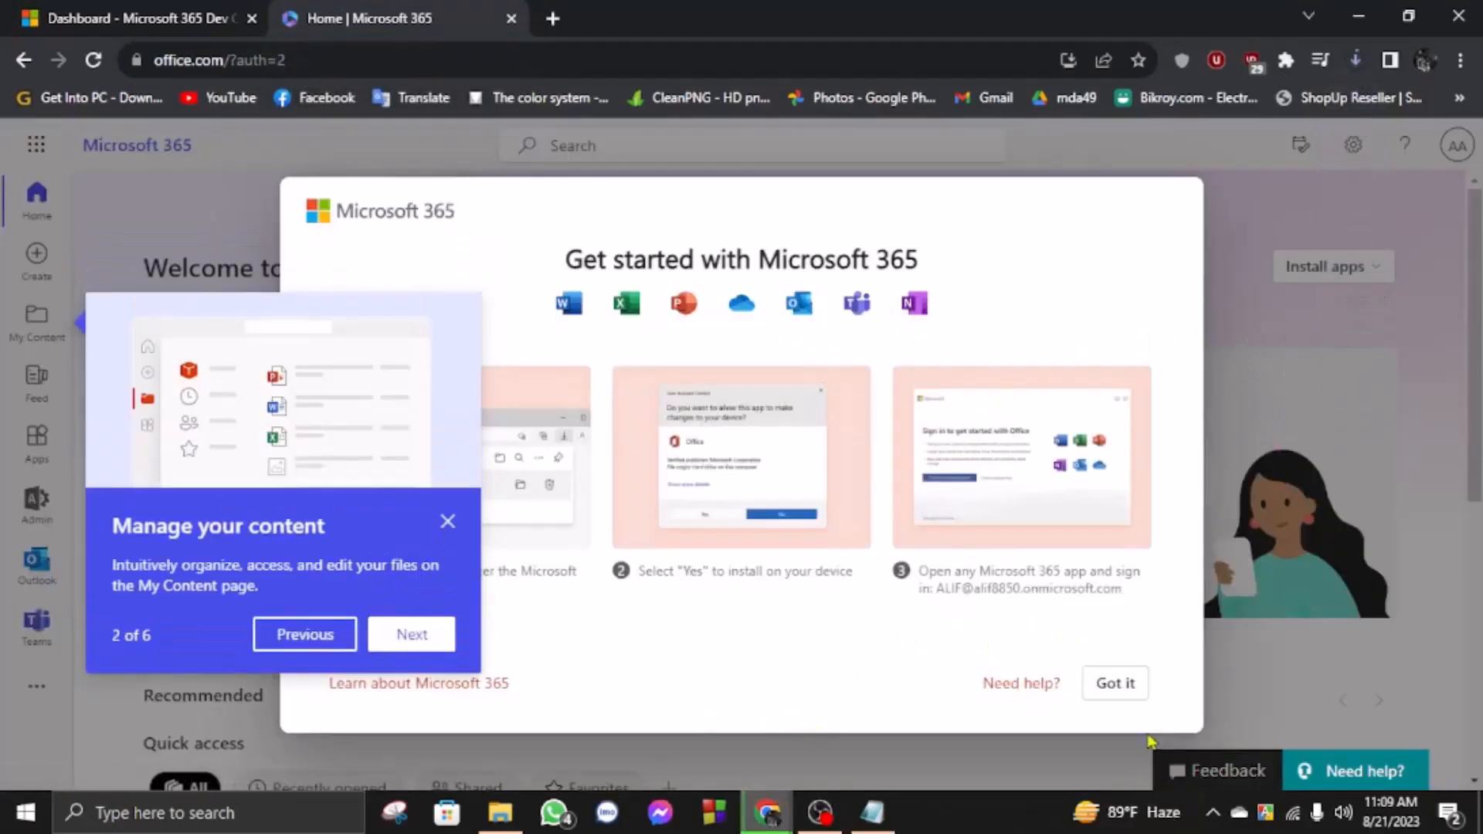
left_click(1129, 685)
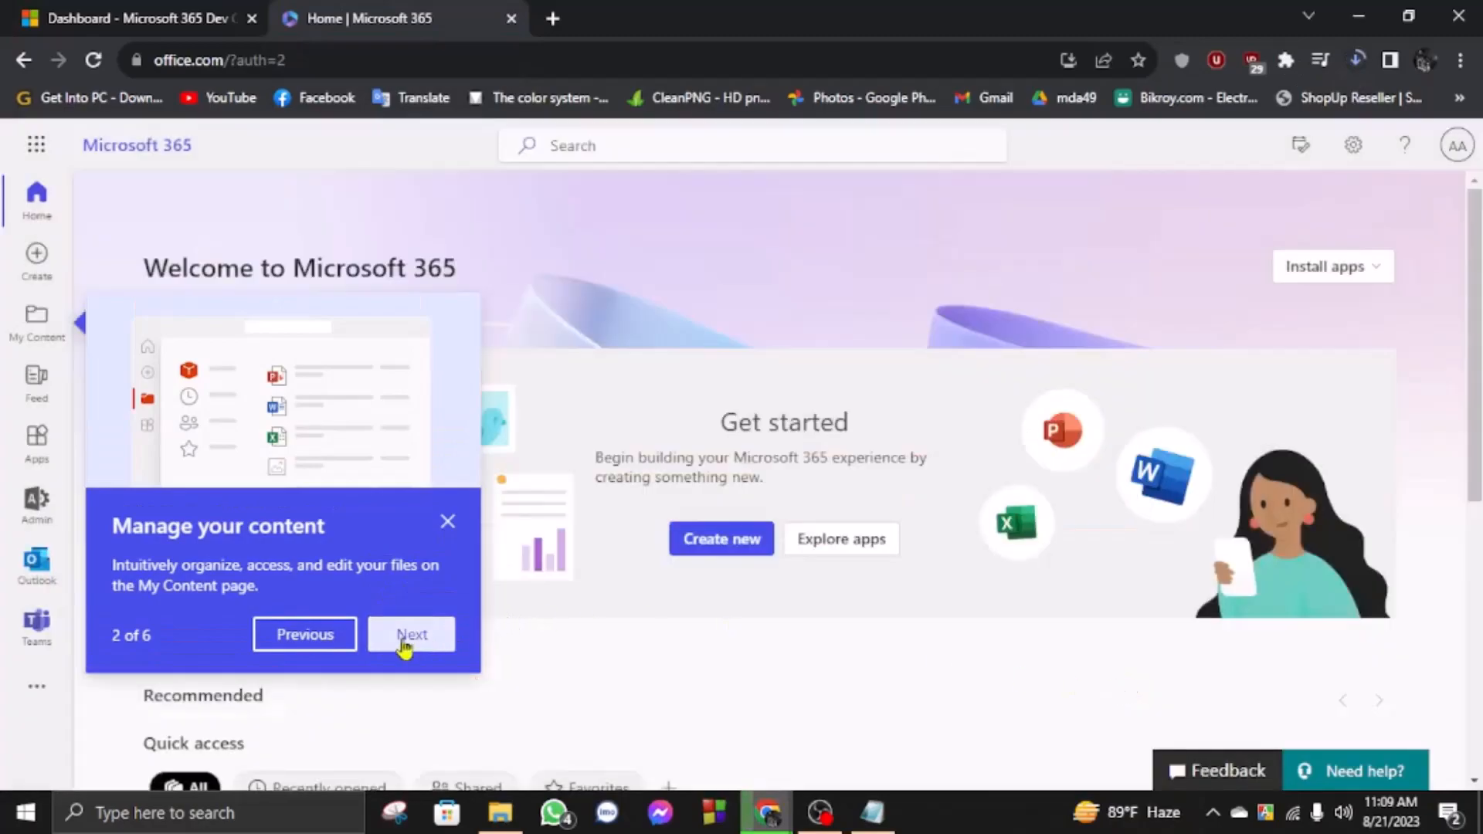
left_click(448, 521)
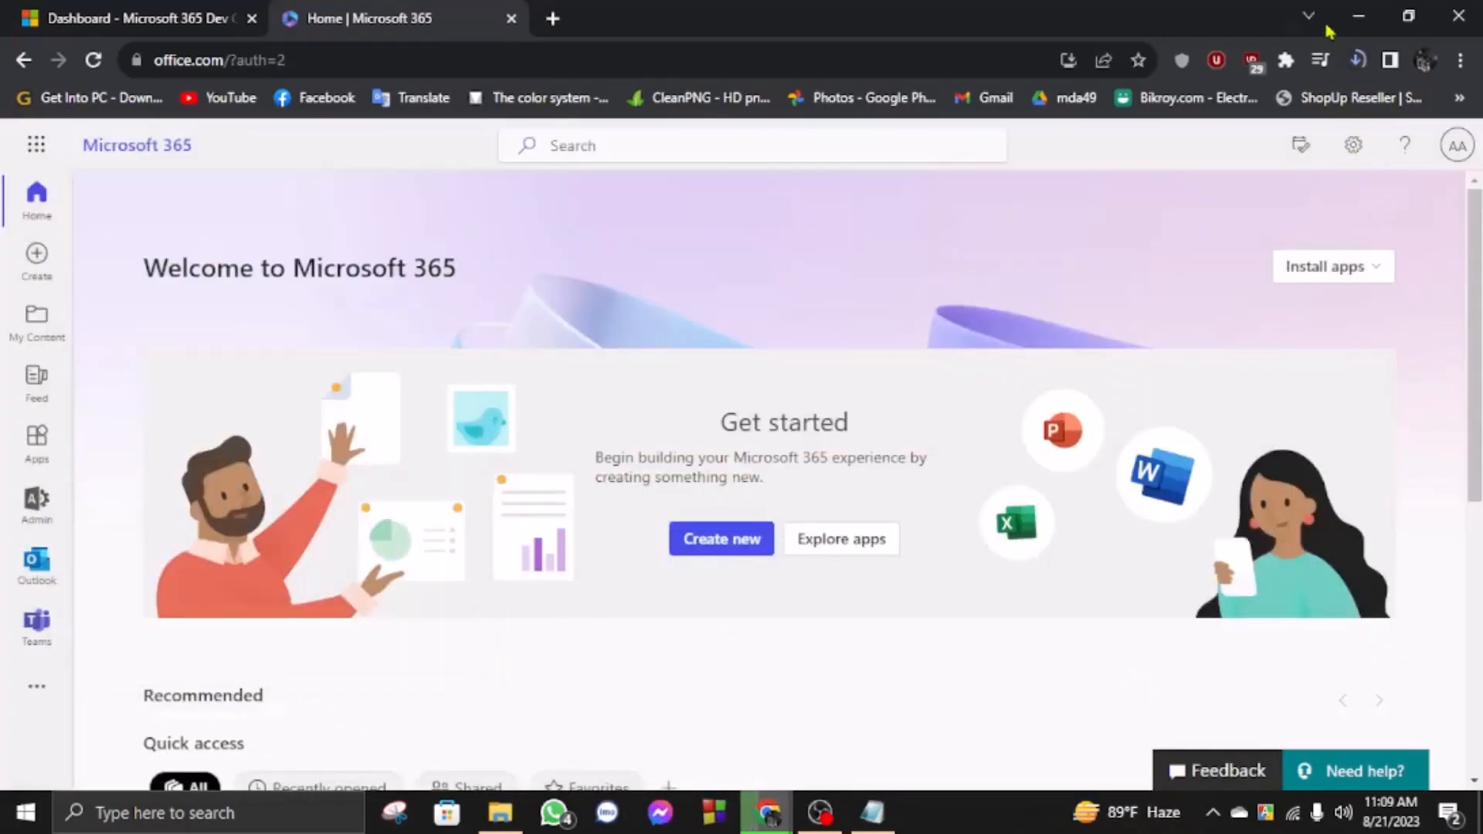
Check the OfficeSetup.exe download, minimize all windows to the desktop, and refresh it.
left_click(1357, 62)
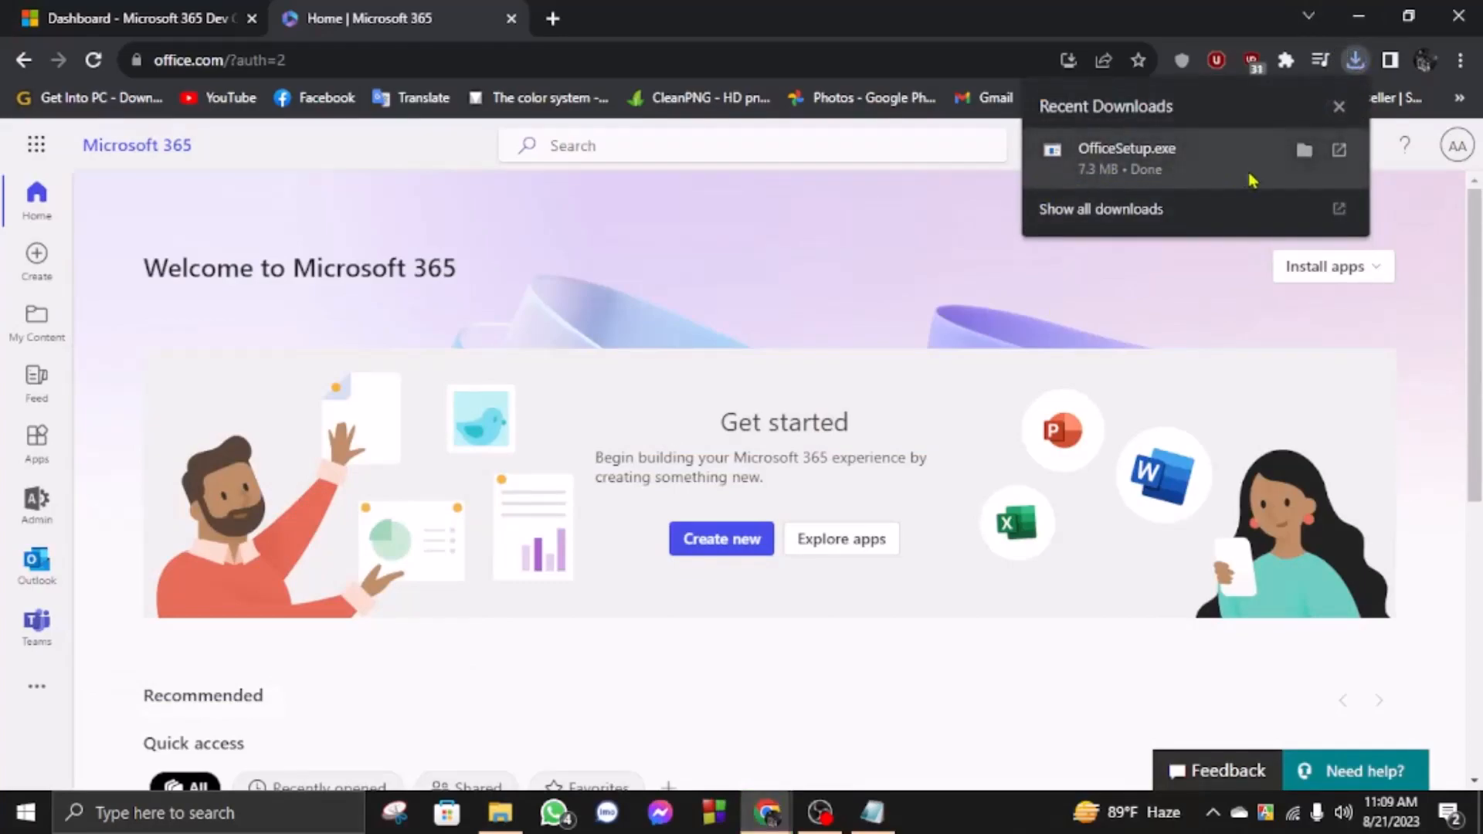
left_click(1374, 19)
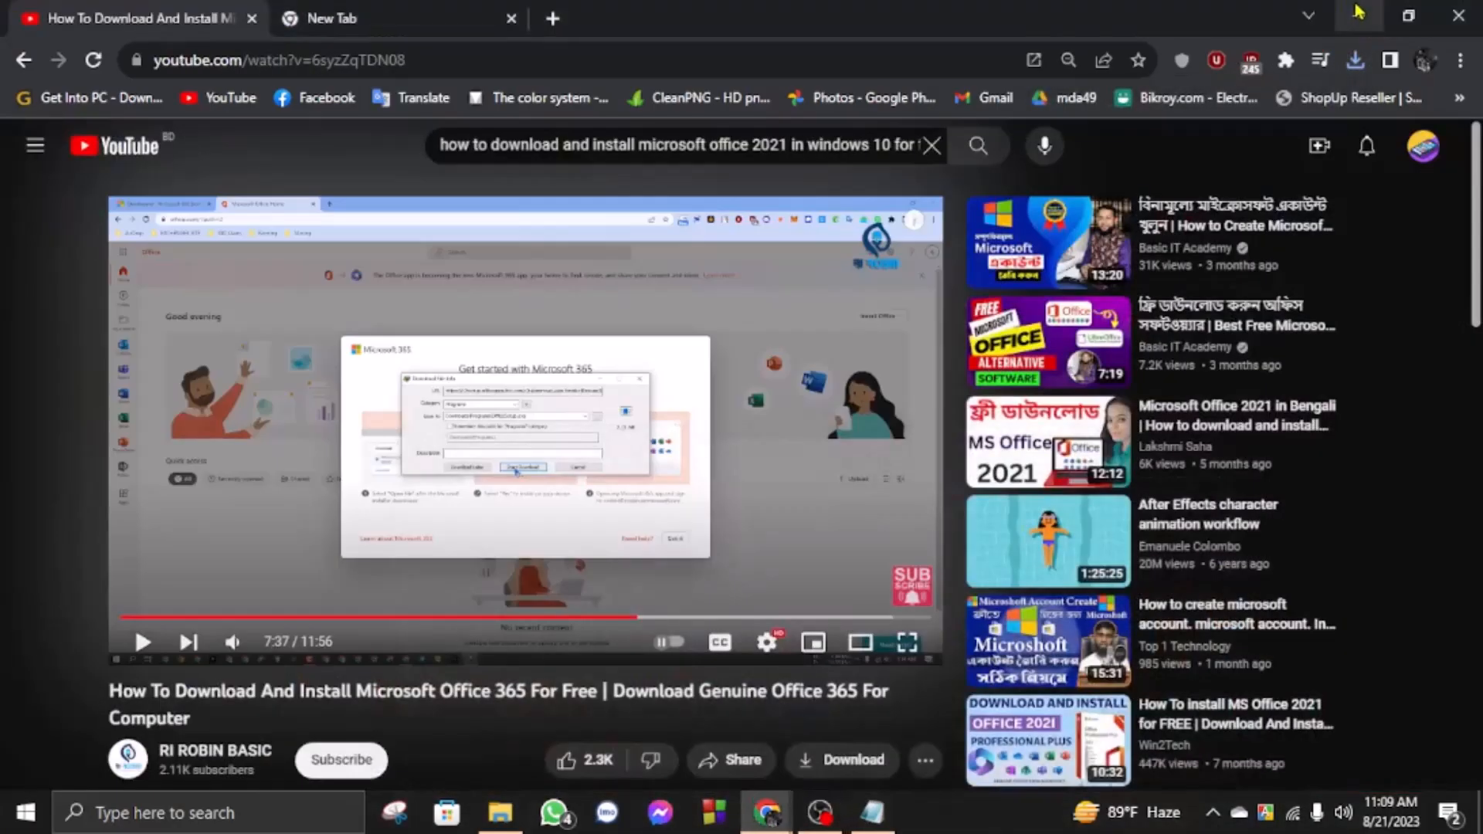
left_click(1357, 15)
left_click(1150, 186)
right_click(712, 187)
left_click(757, 254)
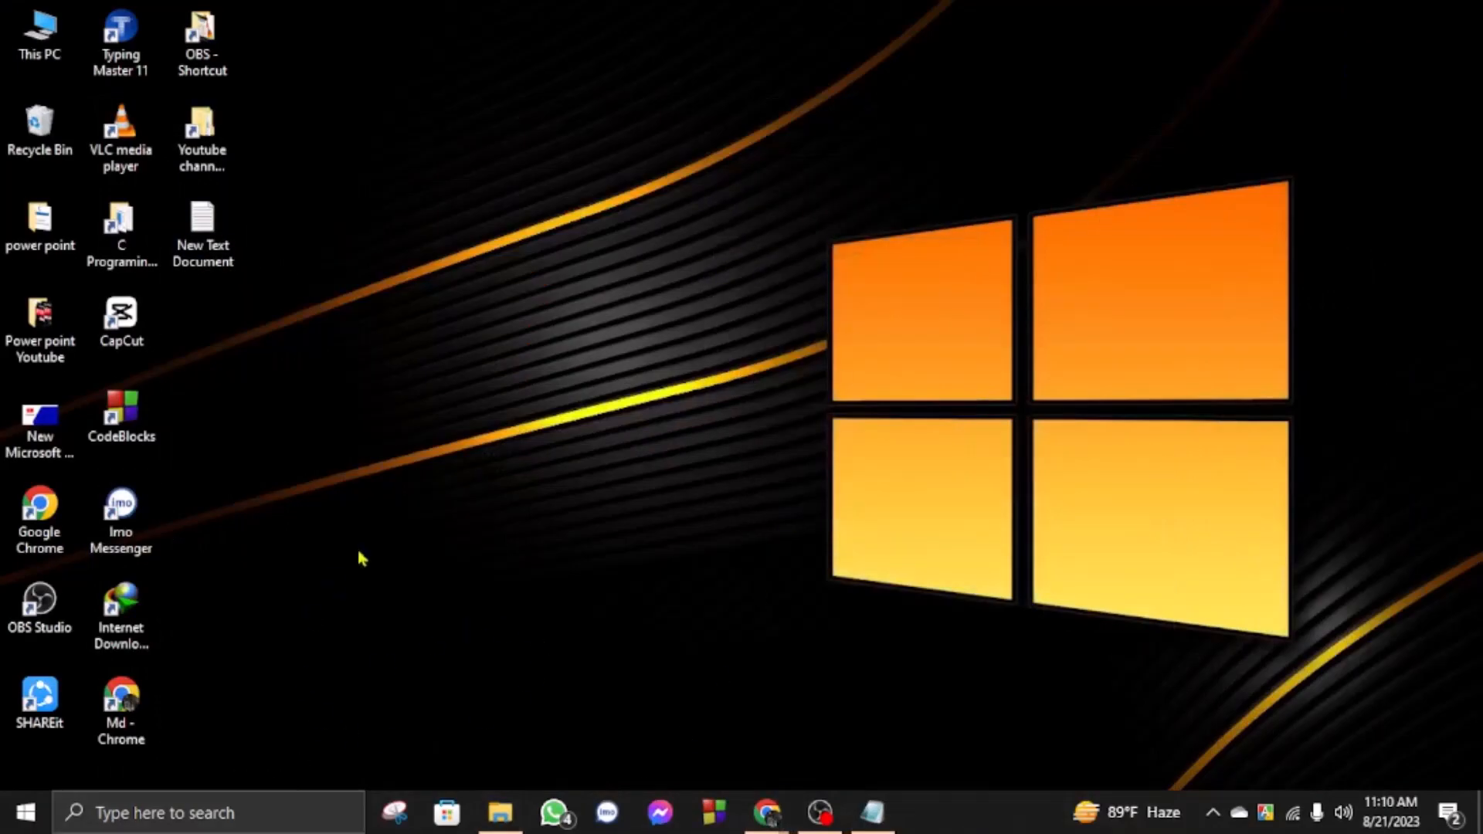
Uninstall Microsoft Office Professional 2021 - en-us from the Apps & features settings.
left_click(25, 812)
left_click(28, 711)
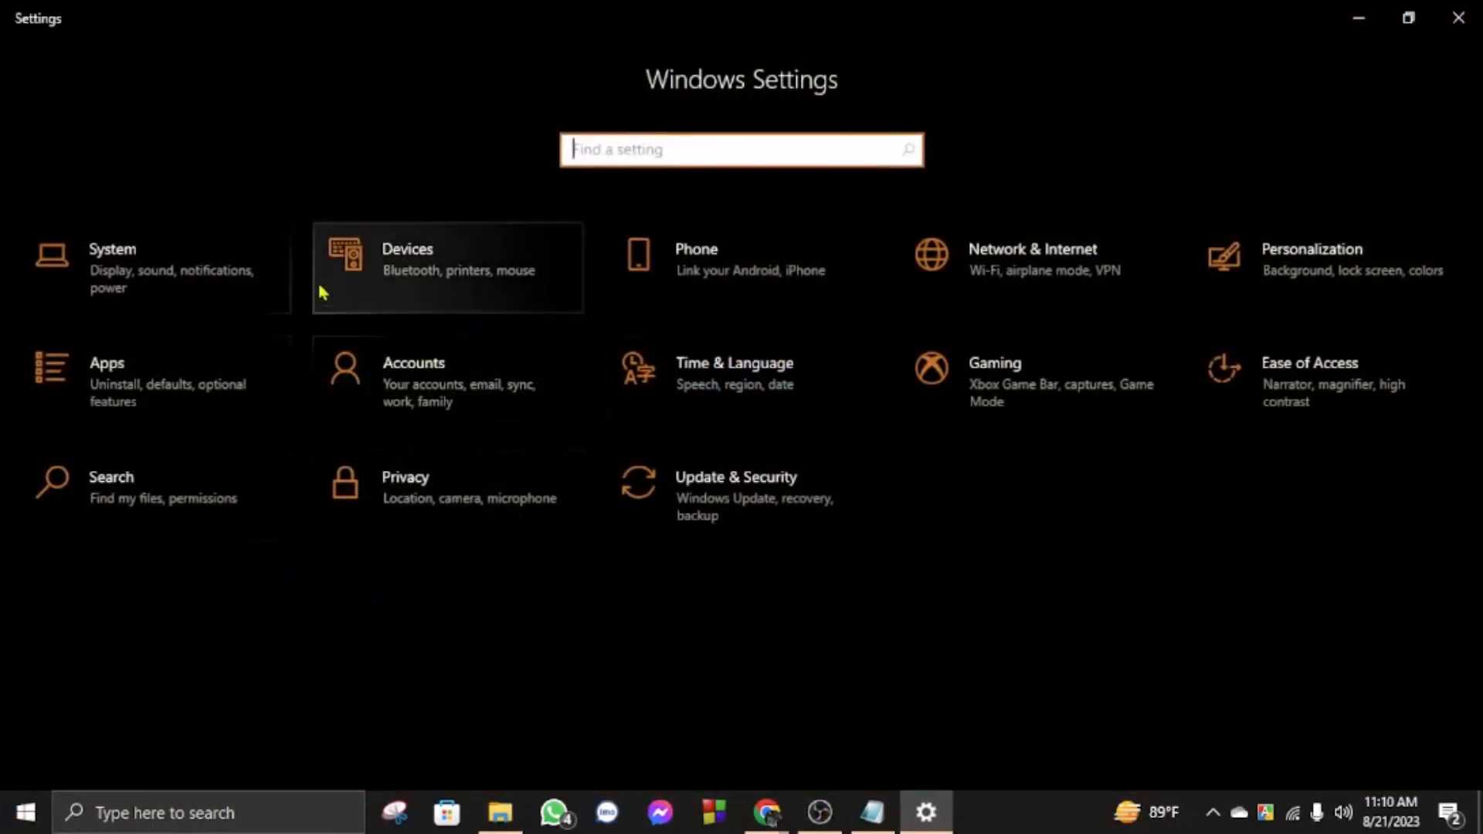
left_click(154, 384)
scroll(785, 519, "down", 12)
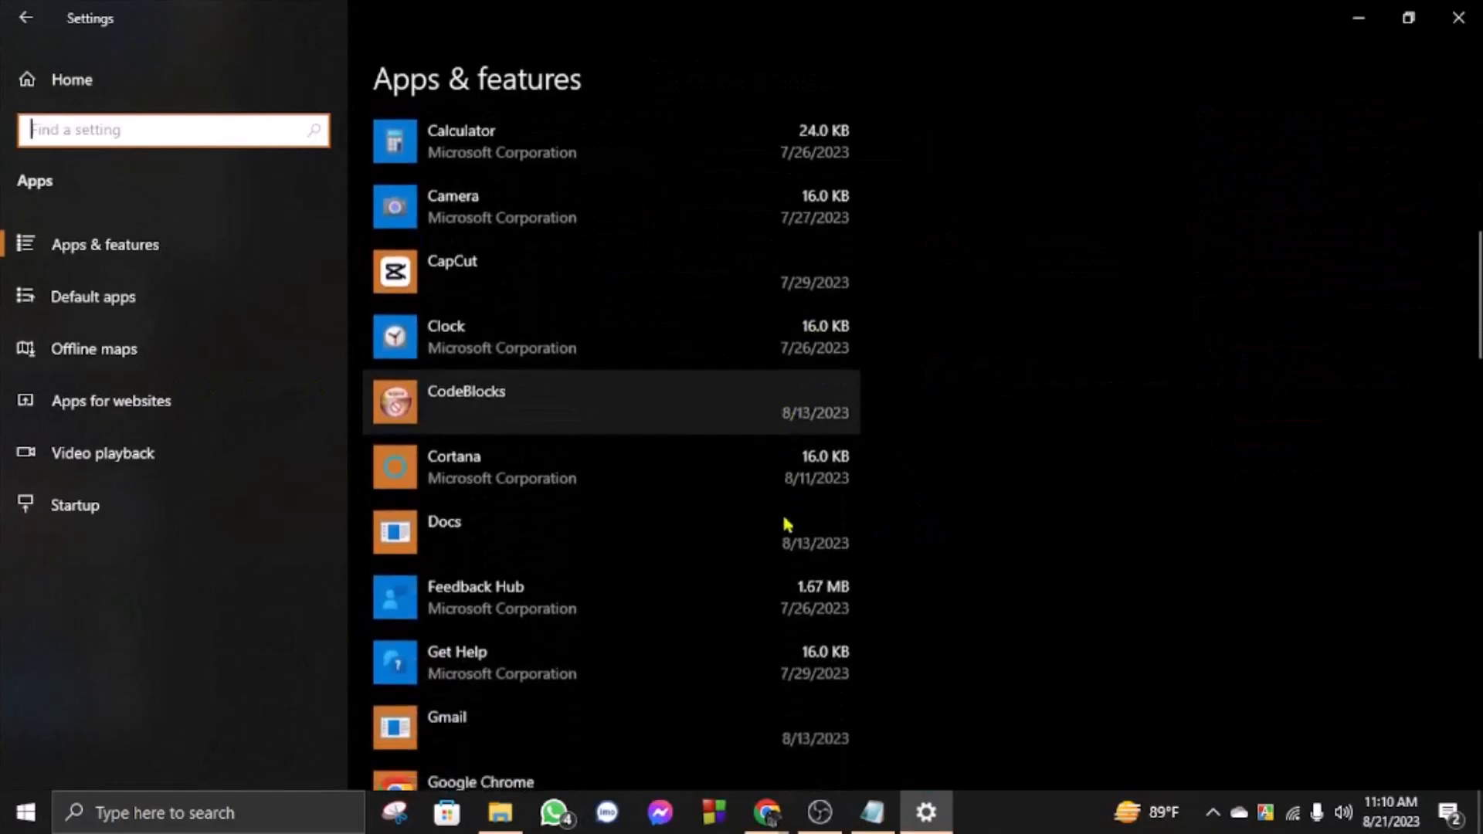
scroll(785, 530, "down", 5)
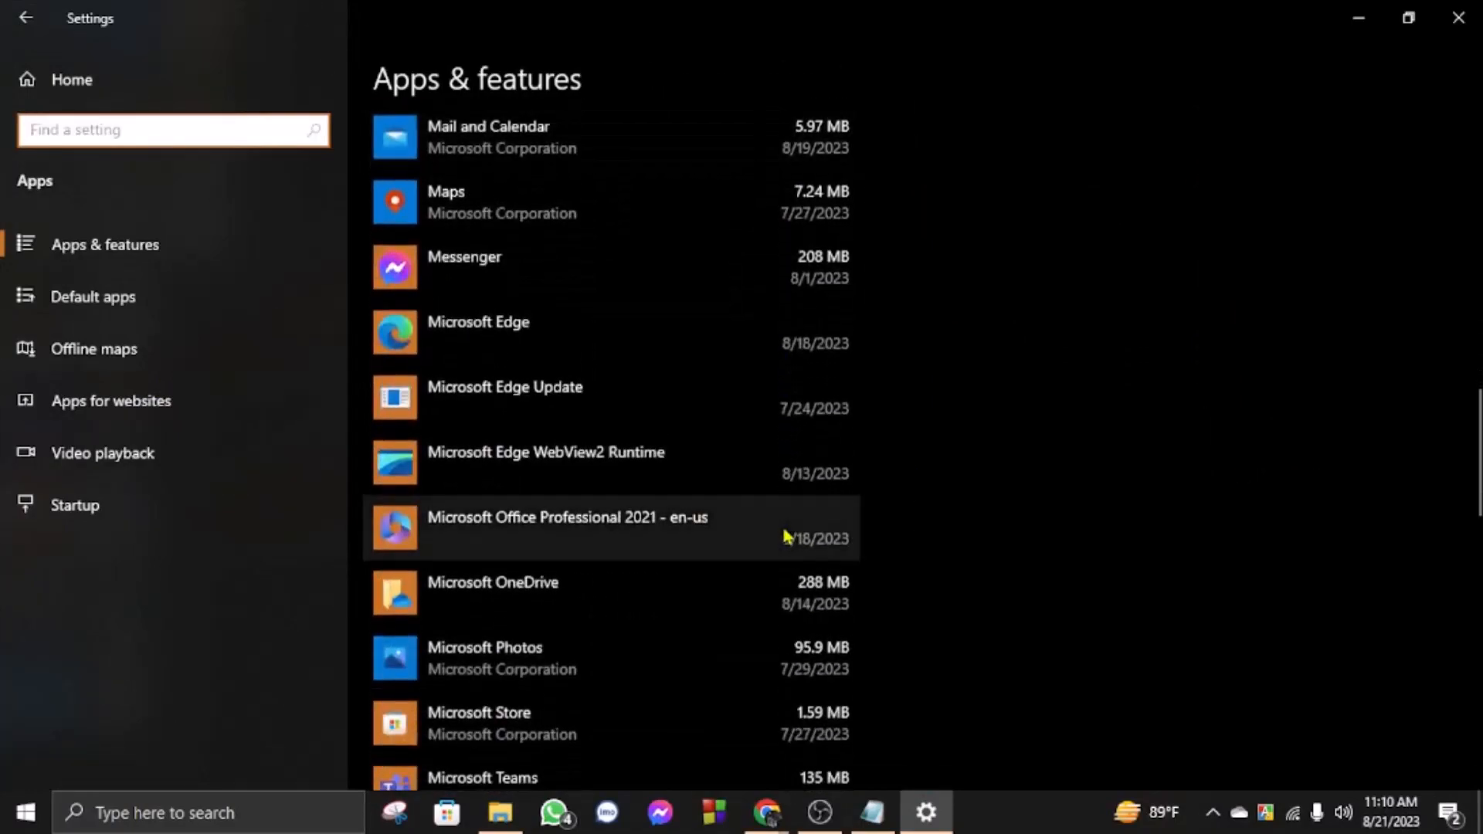
left_click(547, 521)
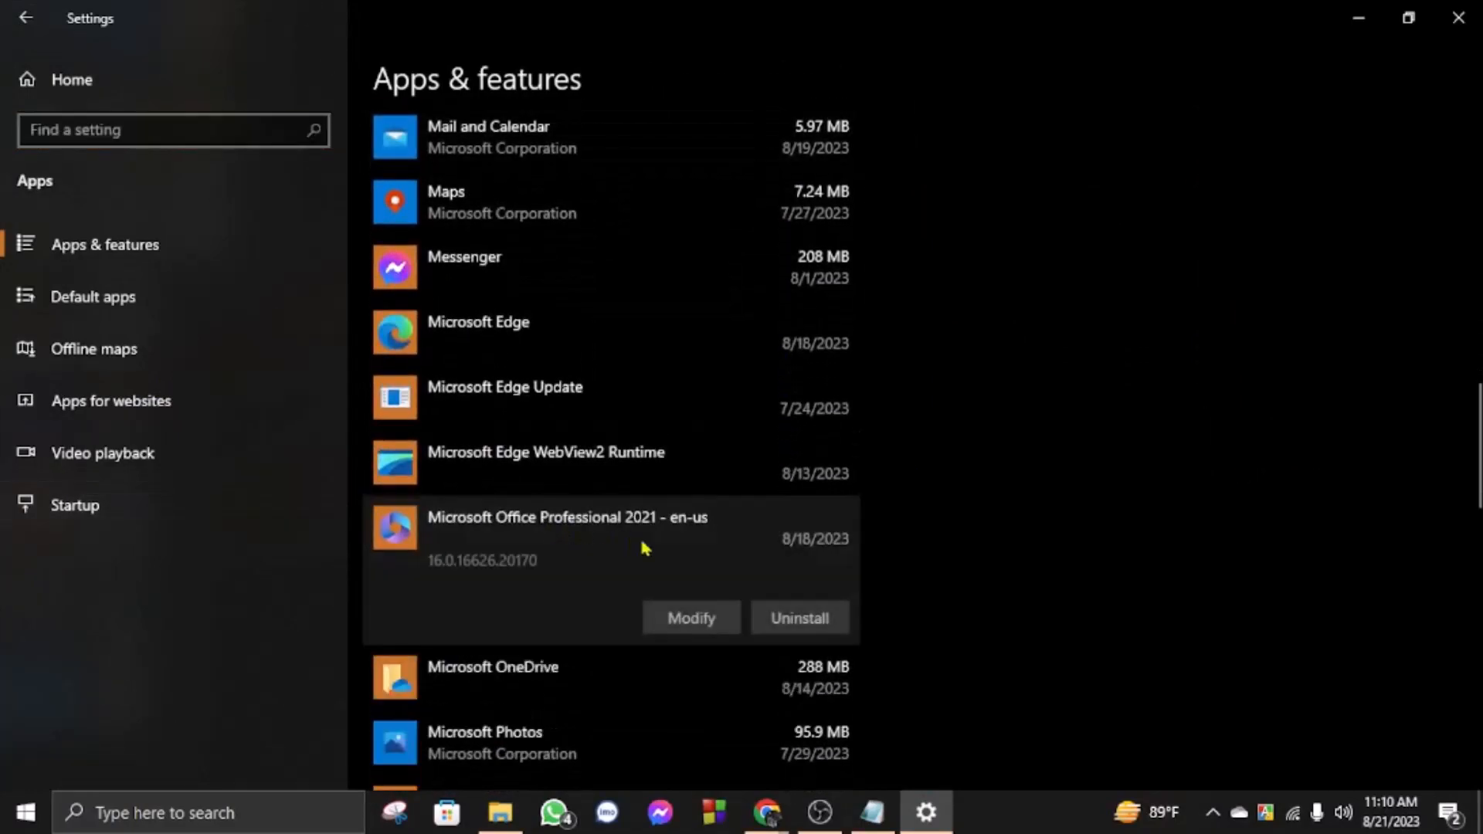
left_click(789, 611)
left_click(868, 566)
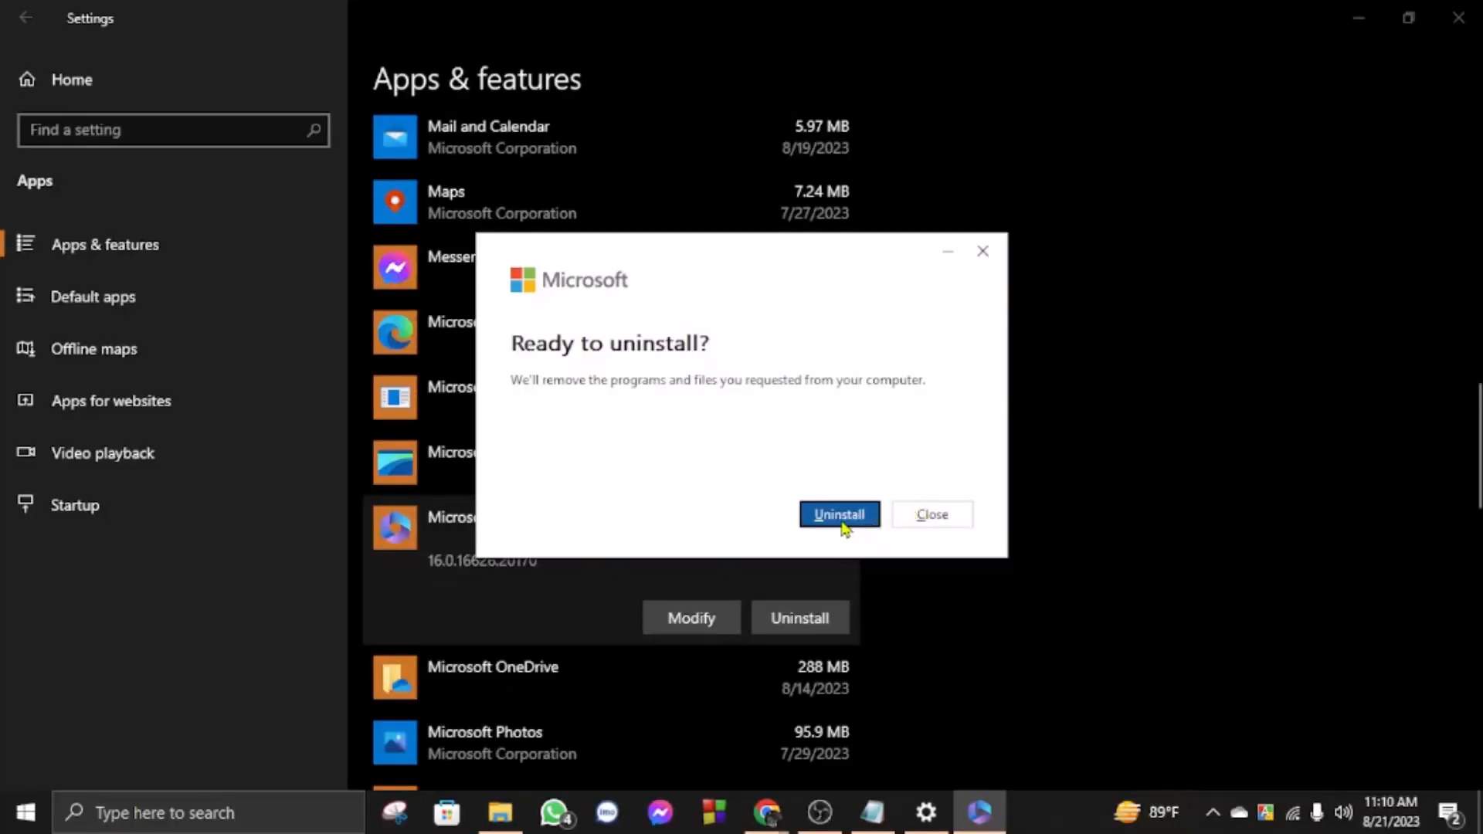
left_click(842, 516)
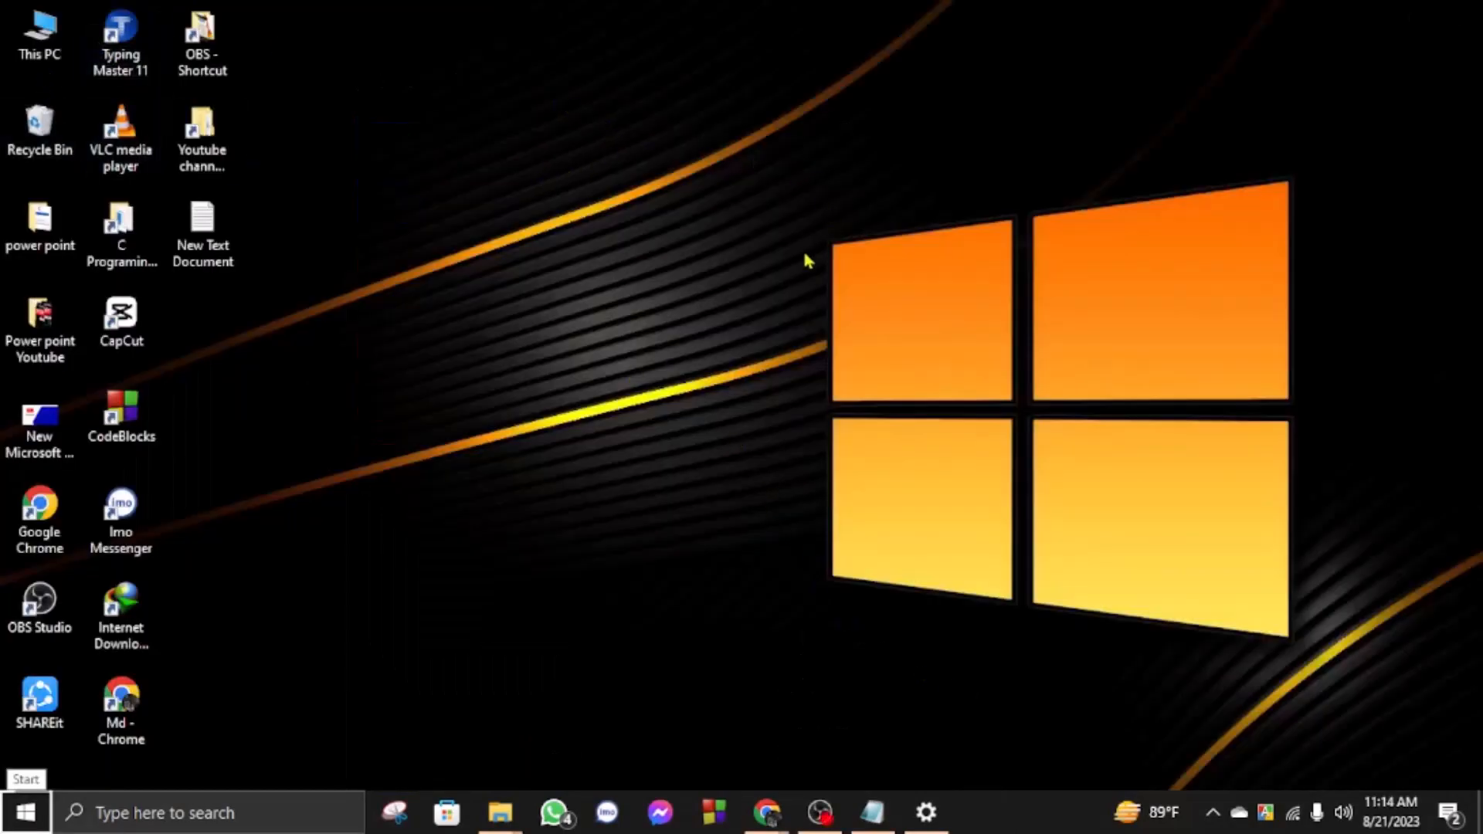
Run the downloaded OfficeSetup installer from the Downloads folder in This PC.
right_click(807, 261)
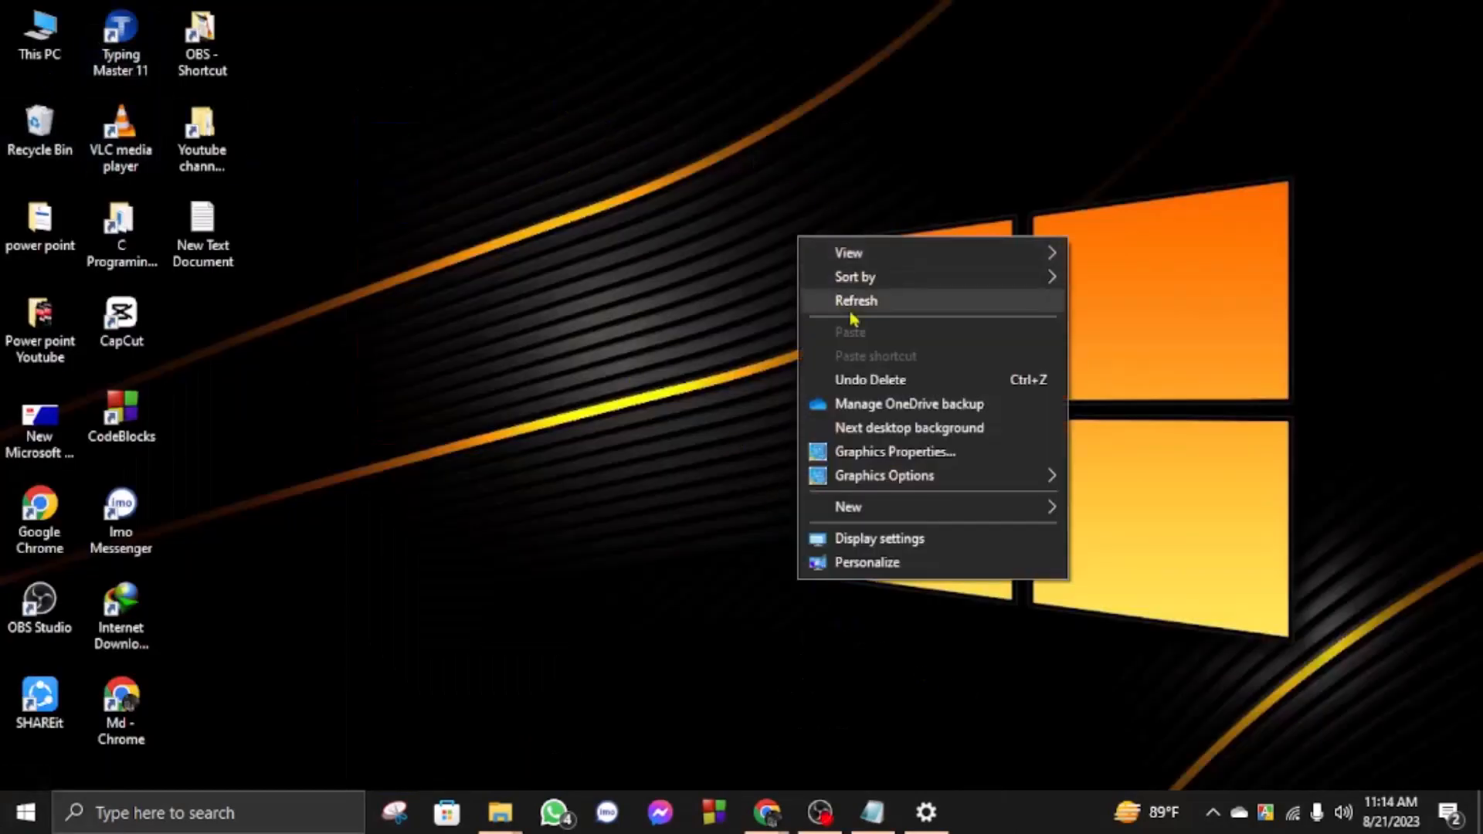
left_click(856, 301)
double_click(40, 31)
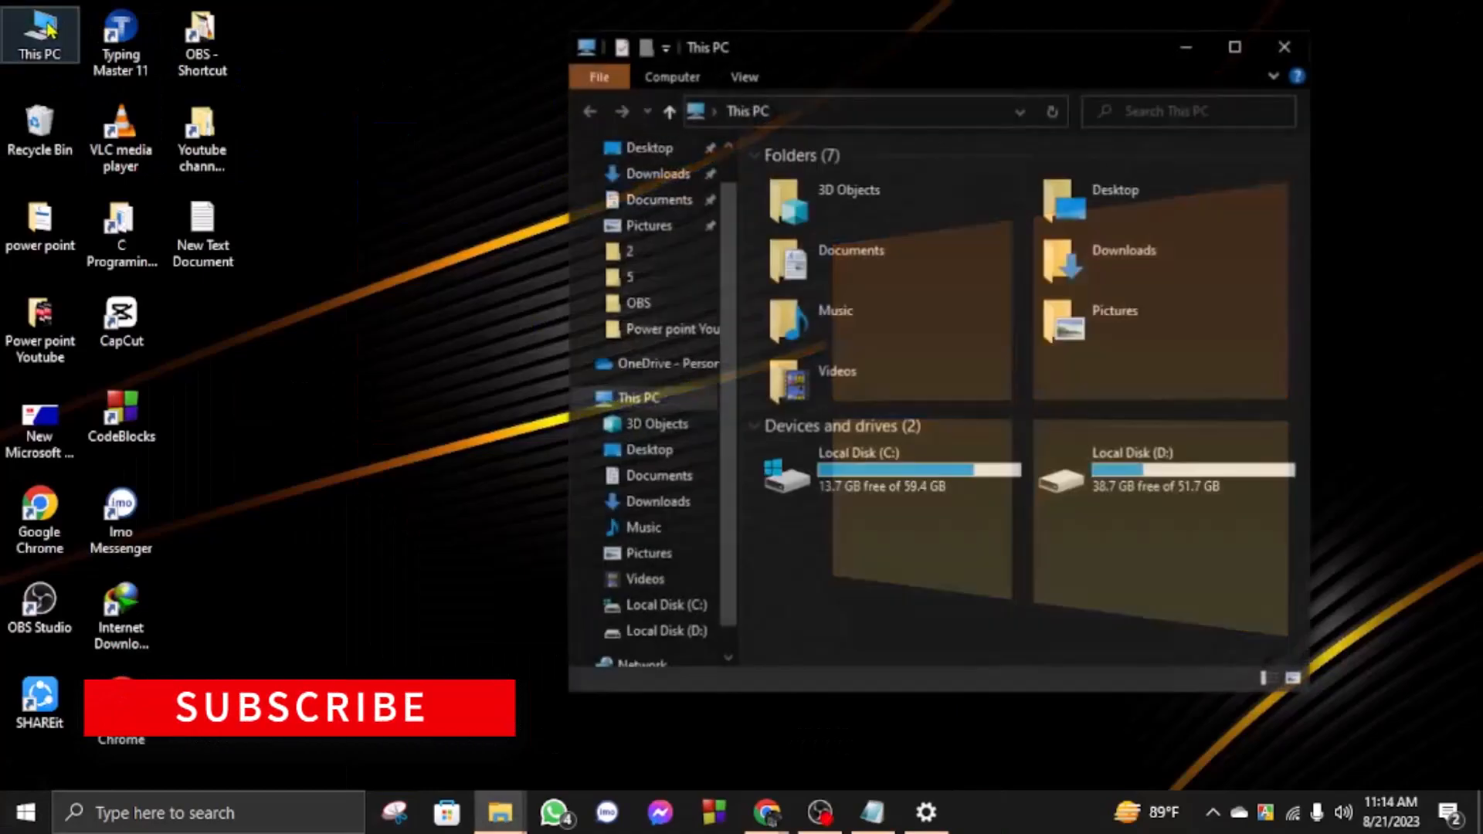
left_click(655, 172)
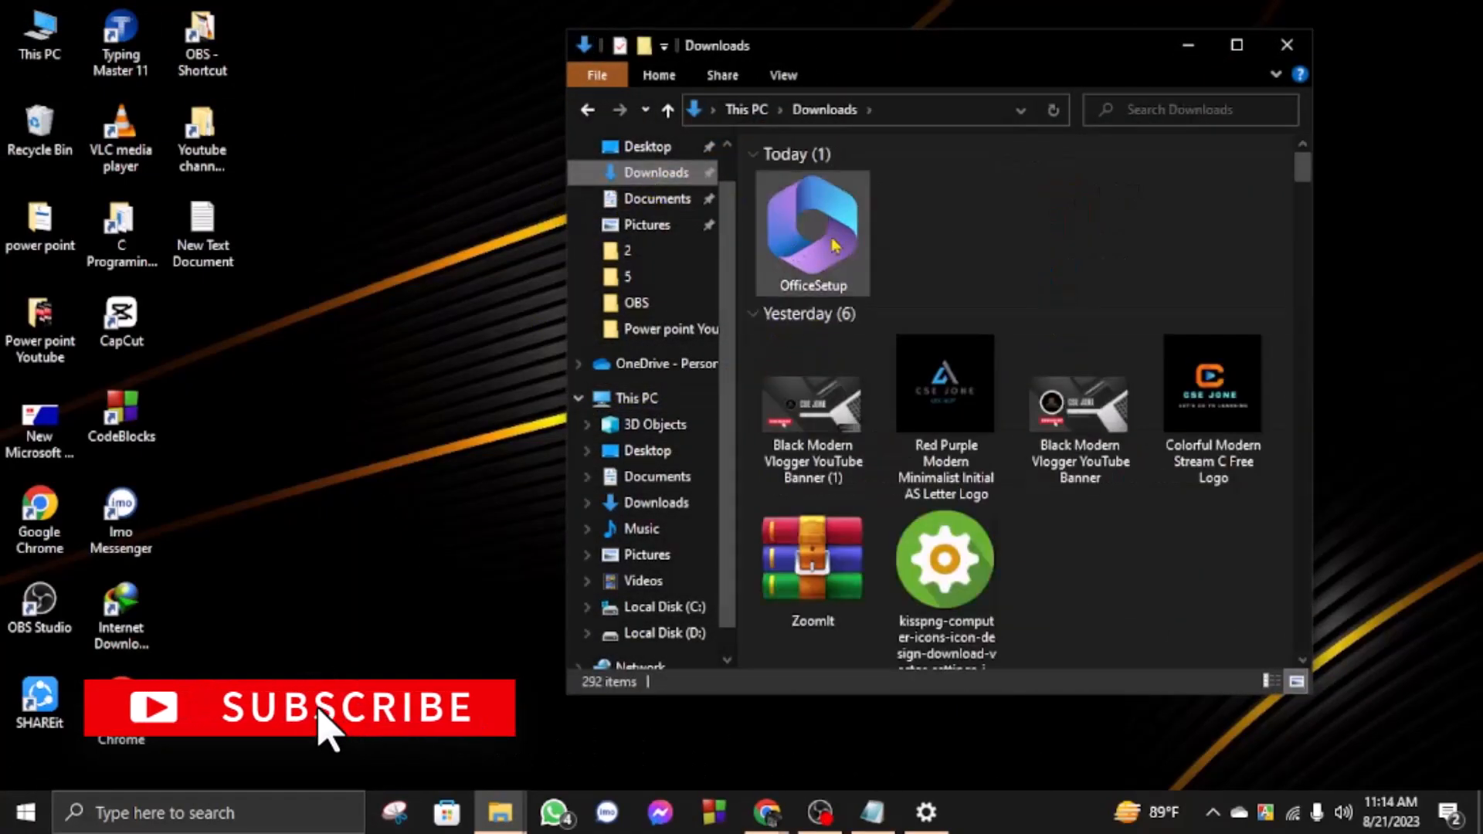
double_click(801, 247)
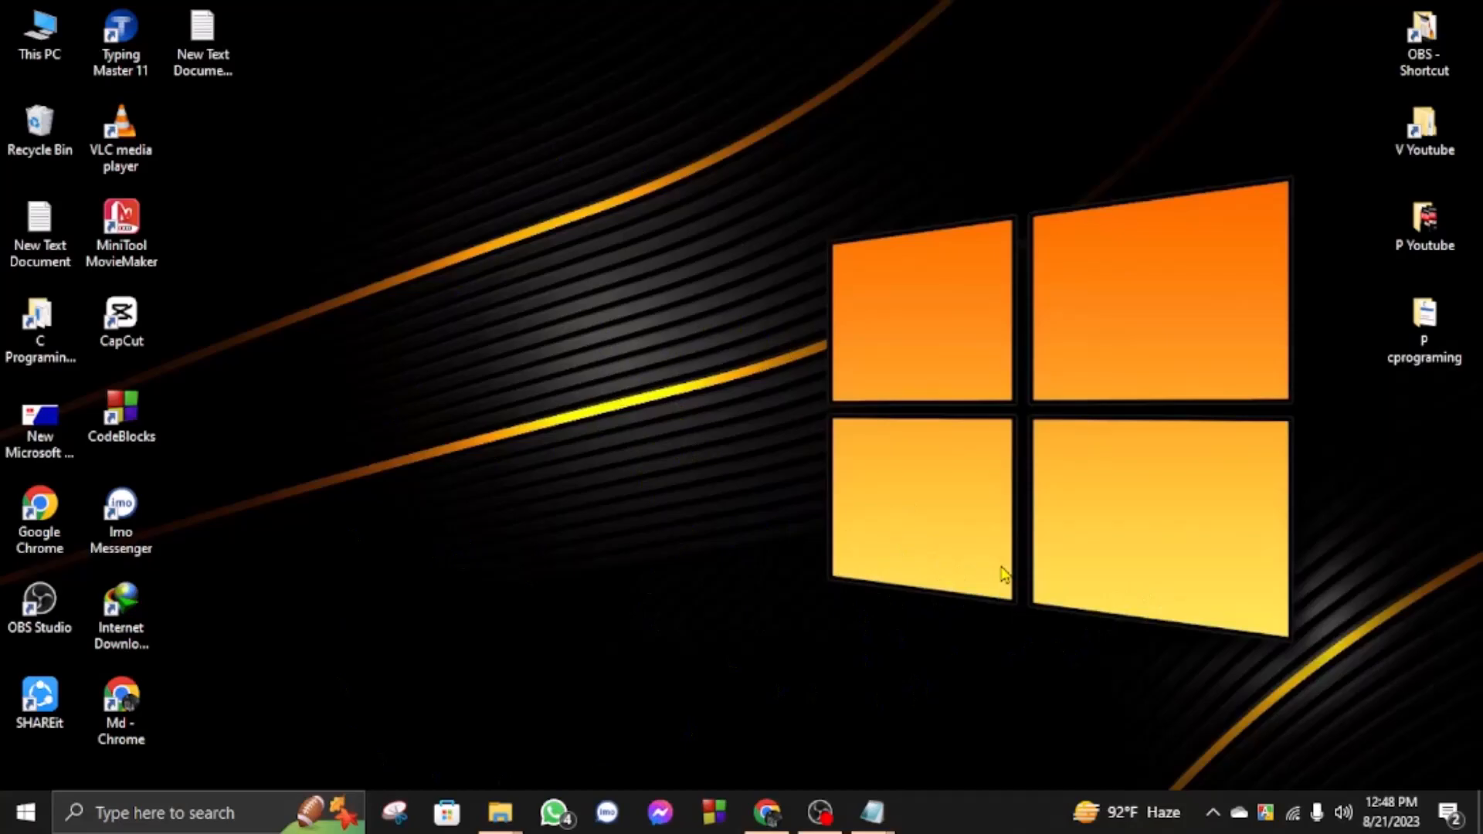
Refresh the desktop and inspect its New menu for the Microsoft Office document types.
right_click(603, 277)
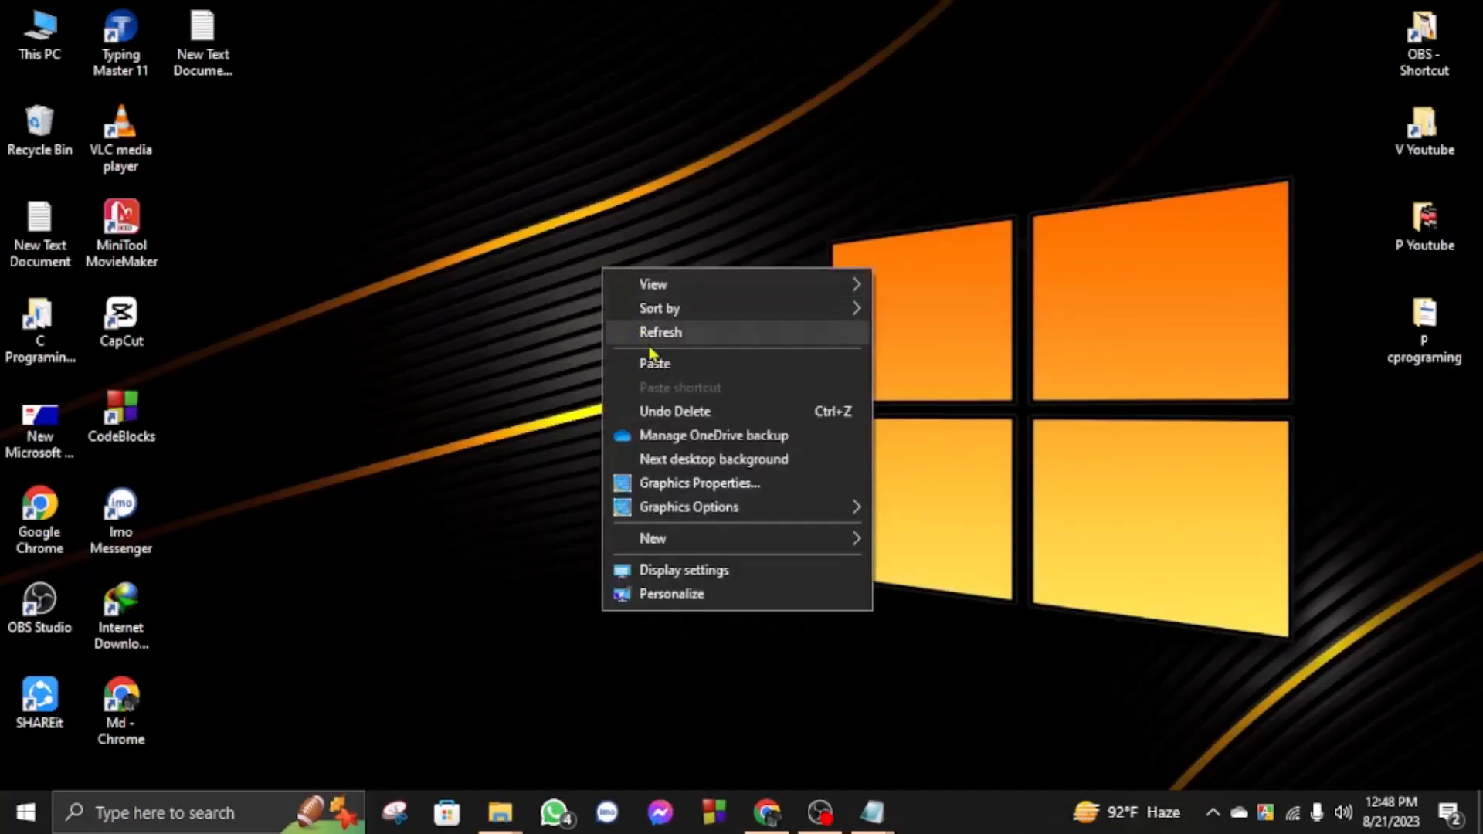
left_click(650, 352)
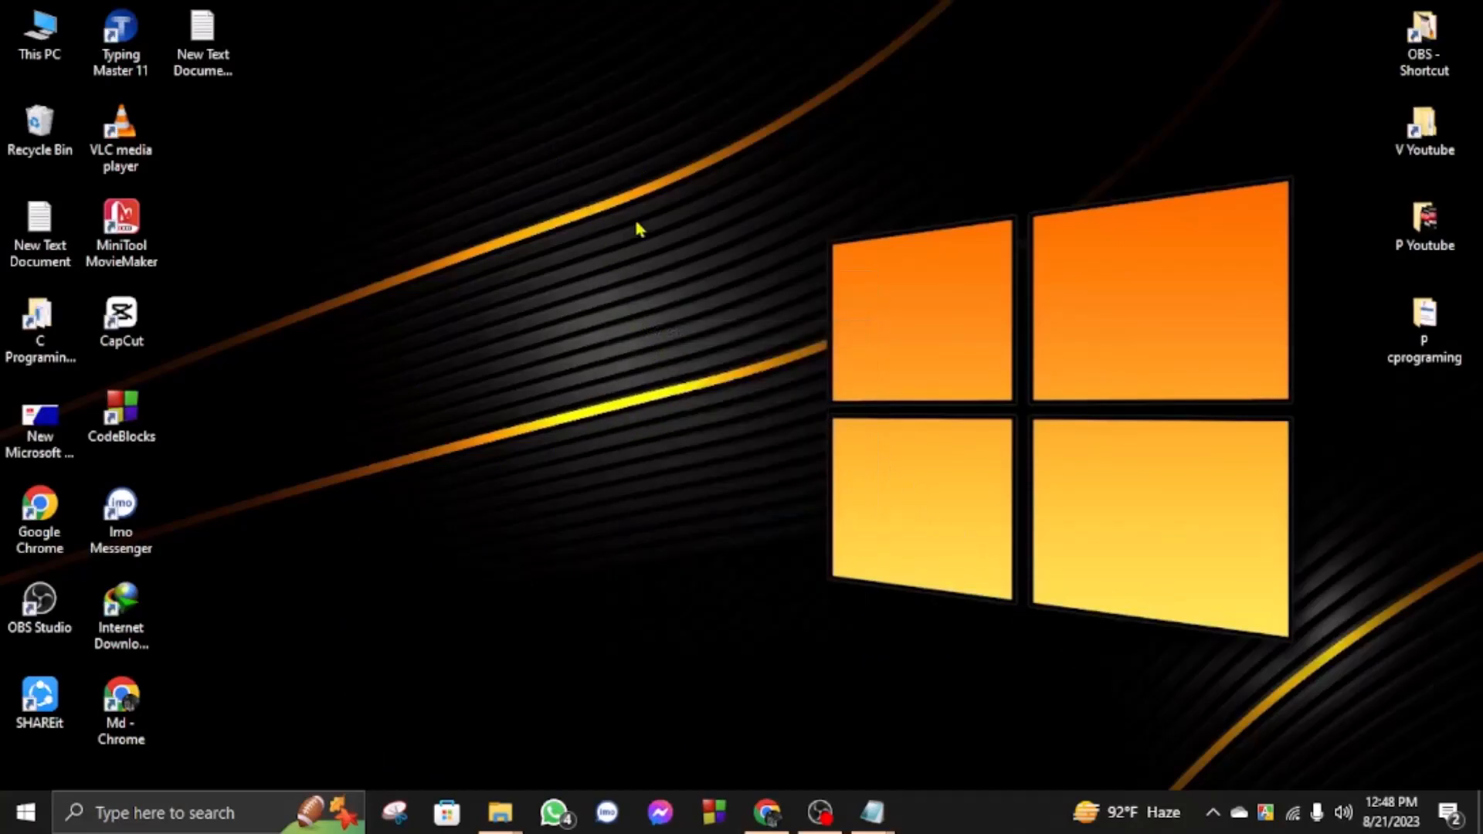
right_click(539, 290)
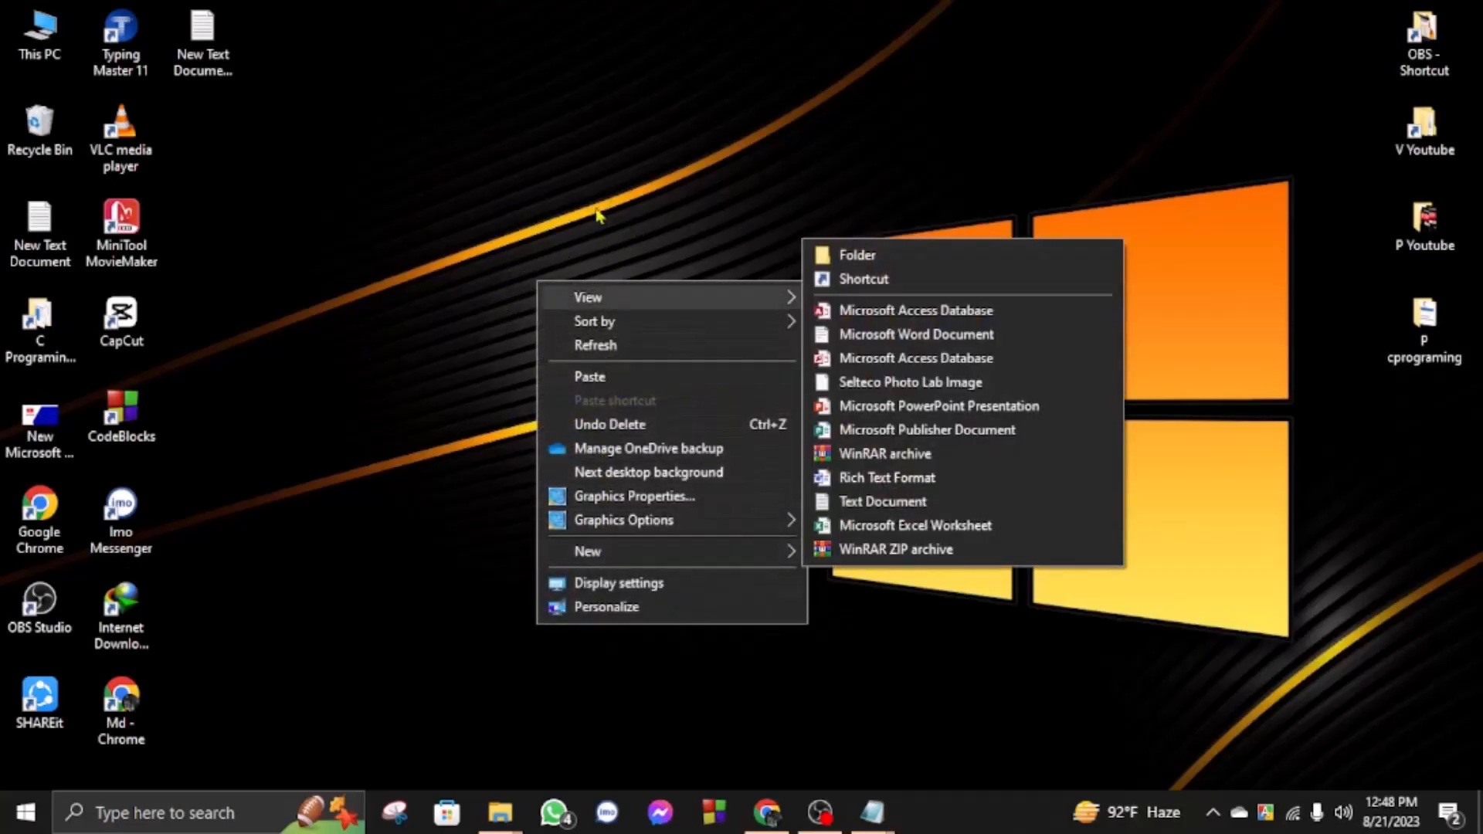
right_click(601, 191)
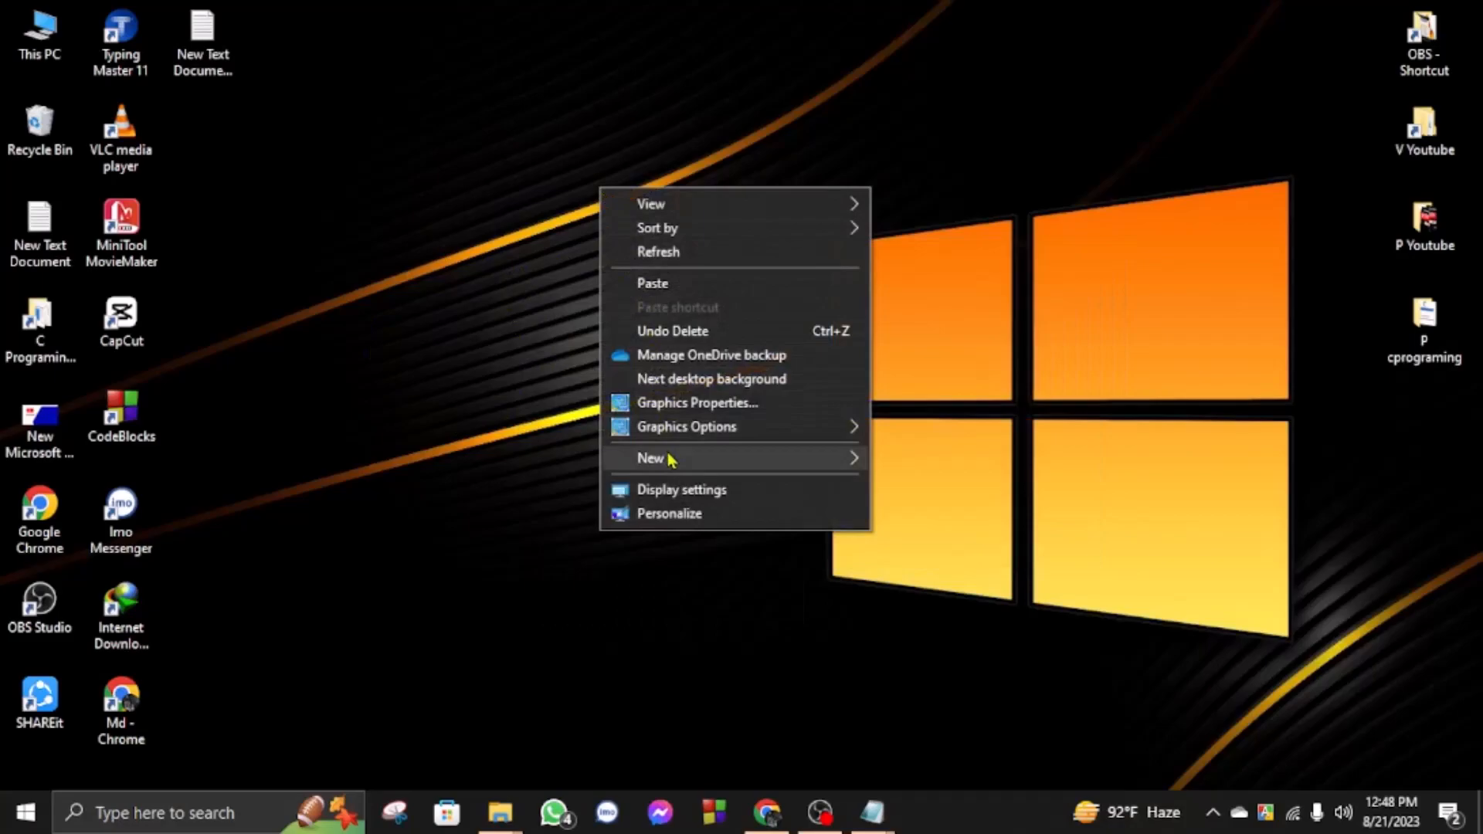
mouse_move(672, 459)
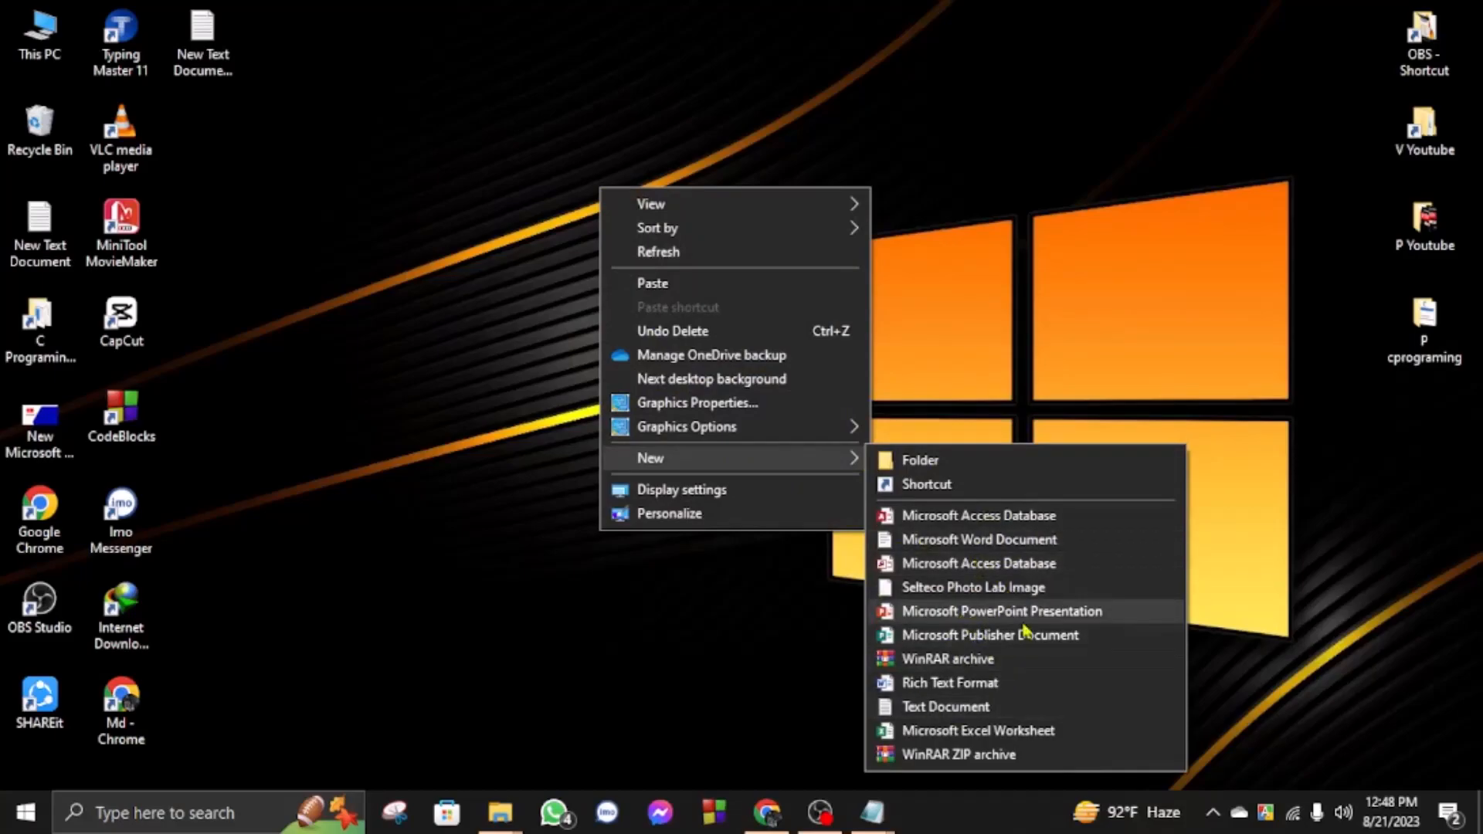
left_click(694, 629)
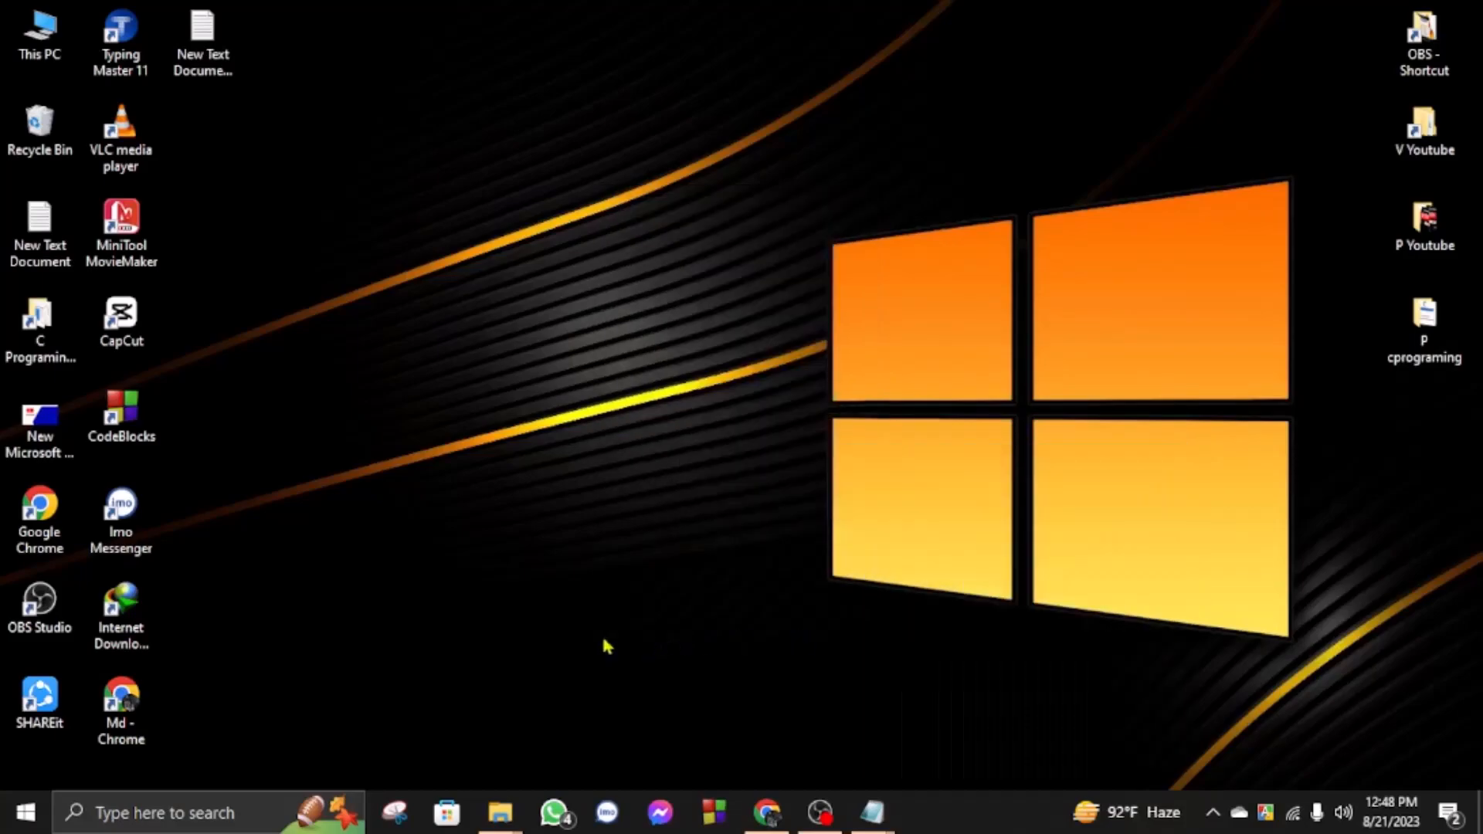
Search the Start menu for ms and open the Word app.
left_click(27, 811)
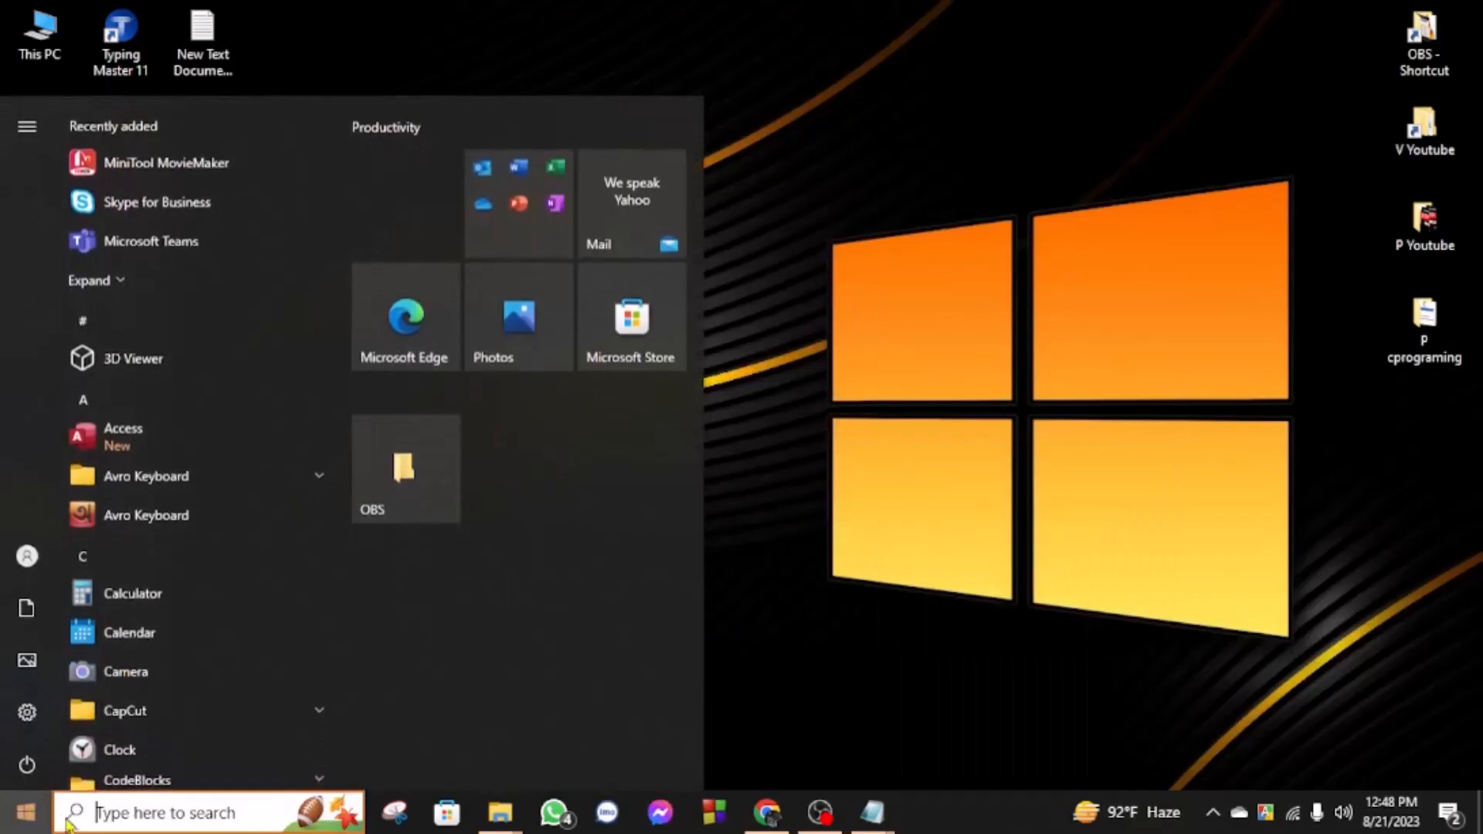
type("ms")
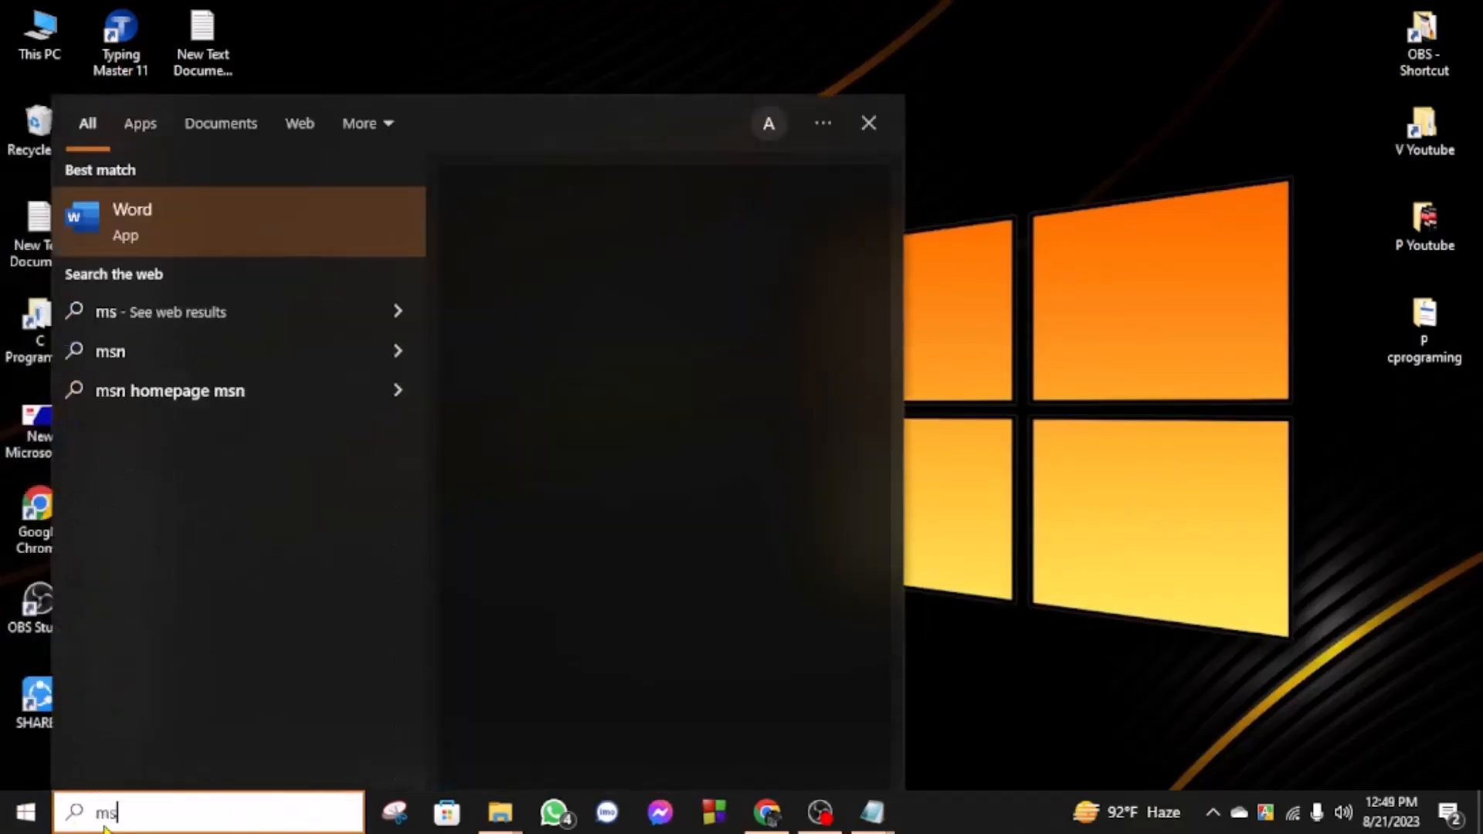
left_click(242, 233)
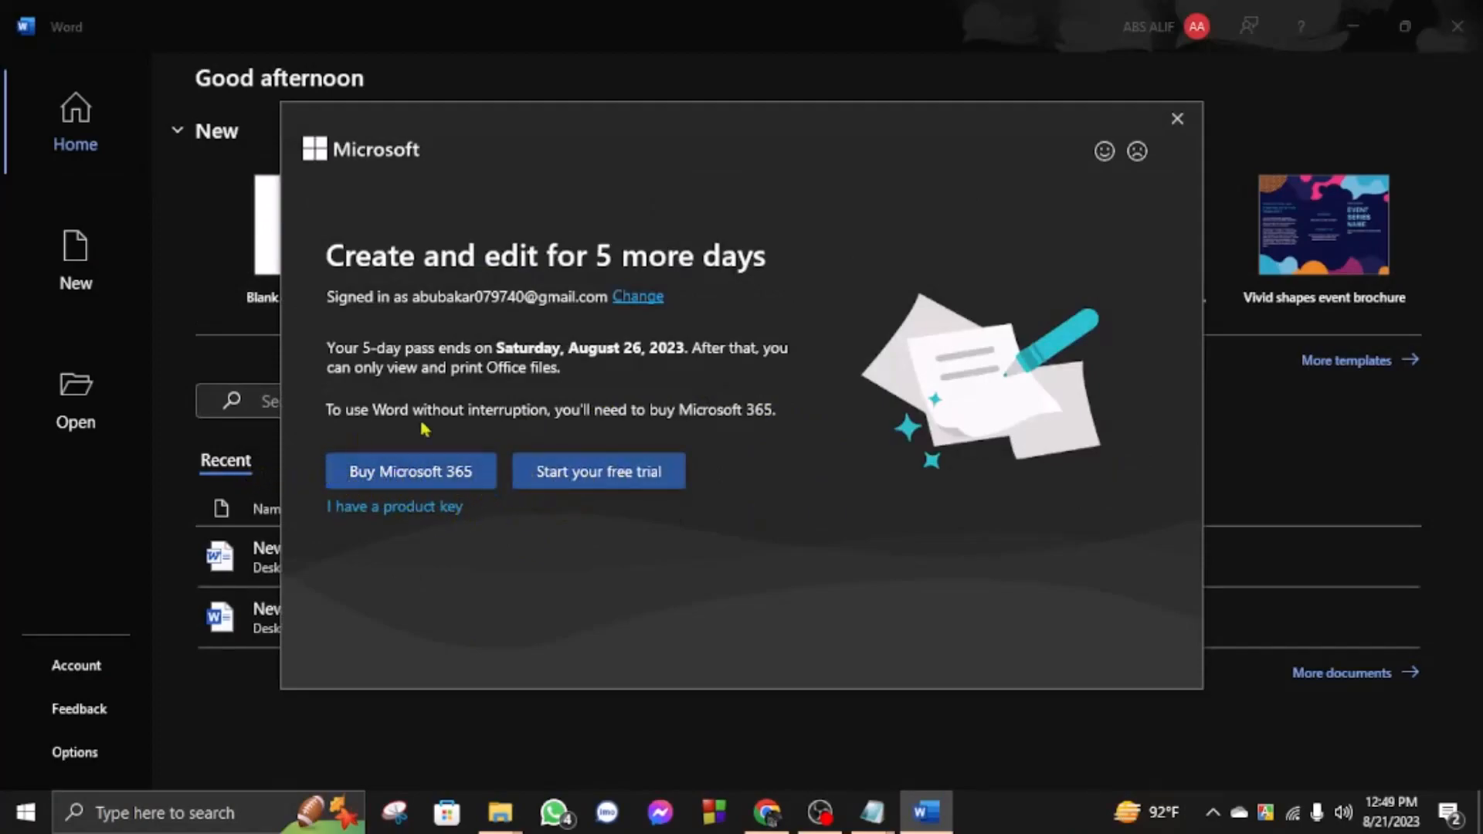
Close the trial prompt, open the Account page, and start updating the licence by signing in.
left_click(1174, 120)
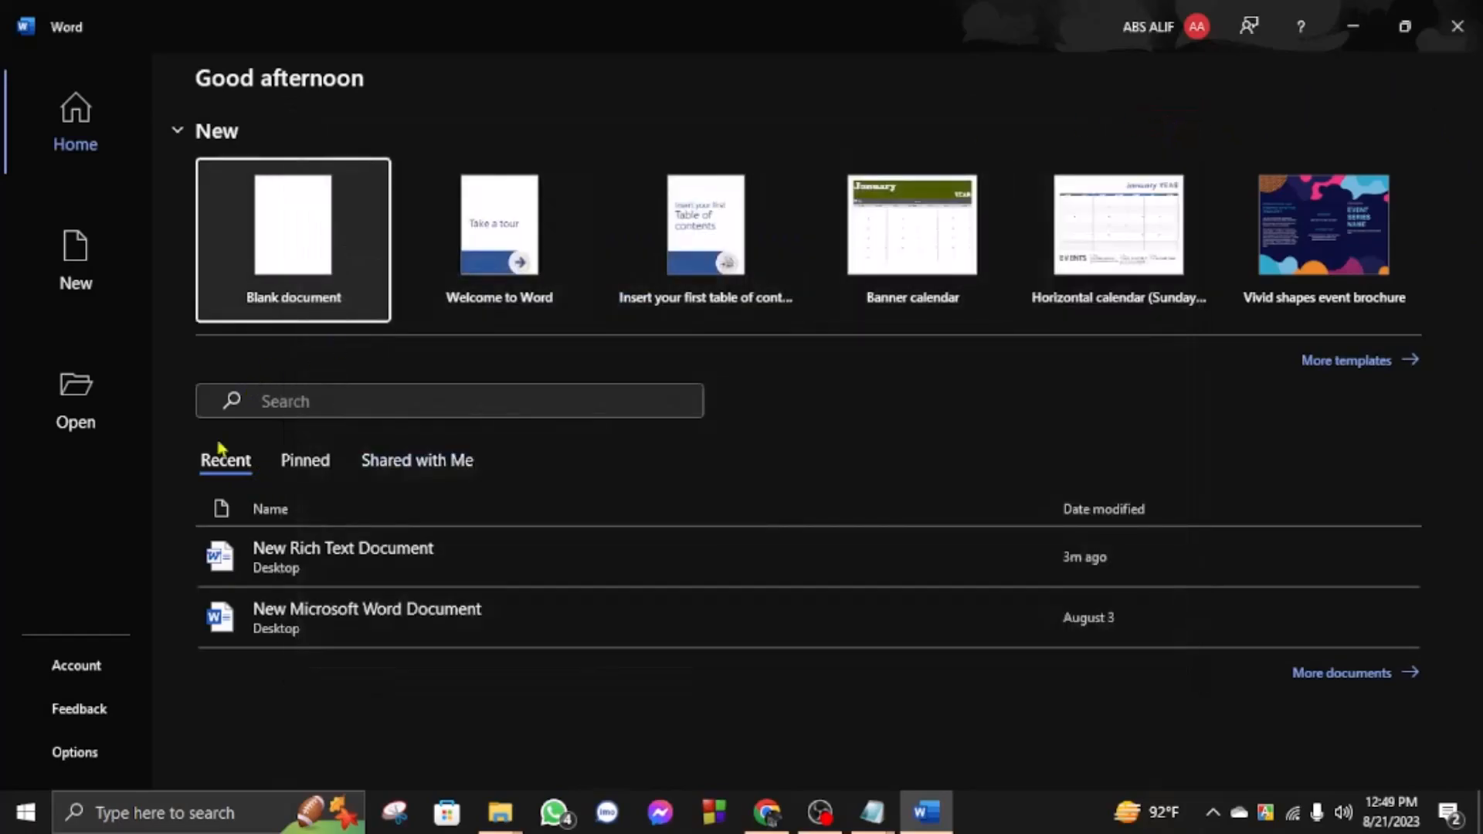
left_click(80, 668)
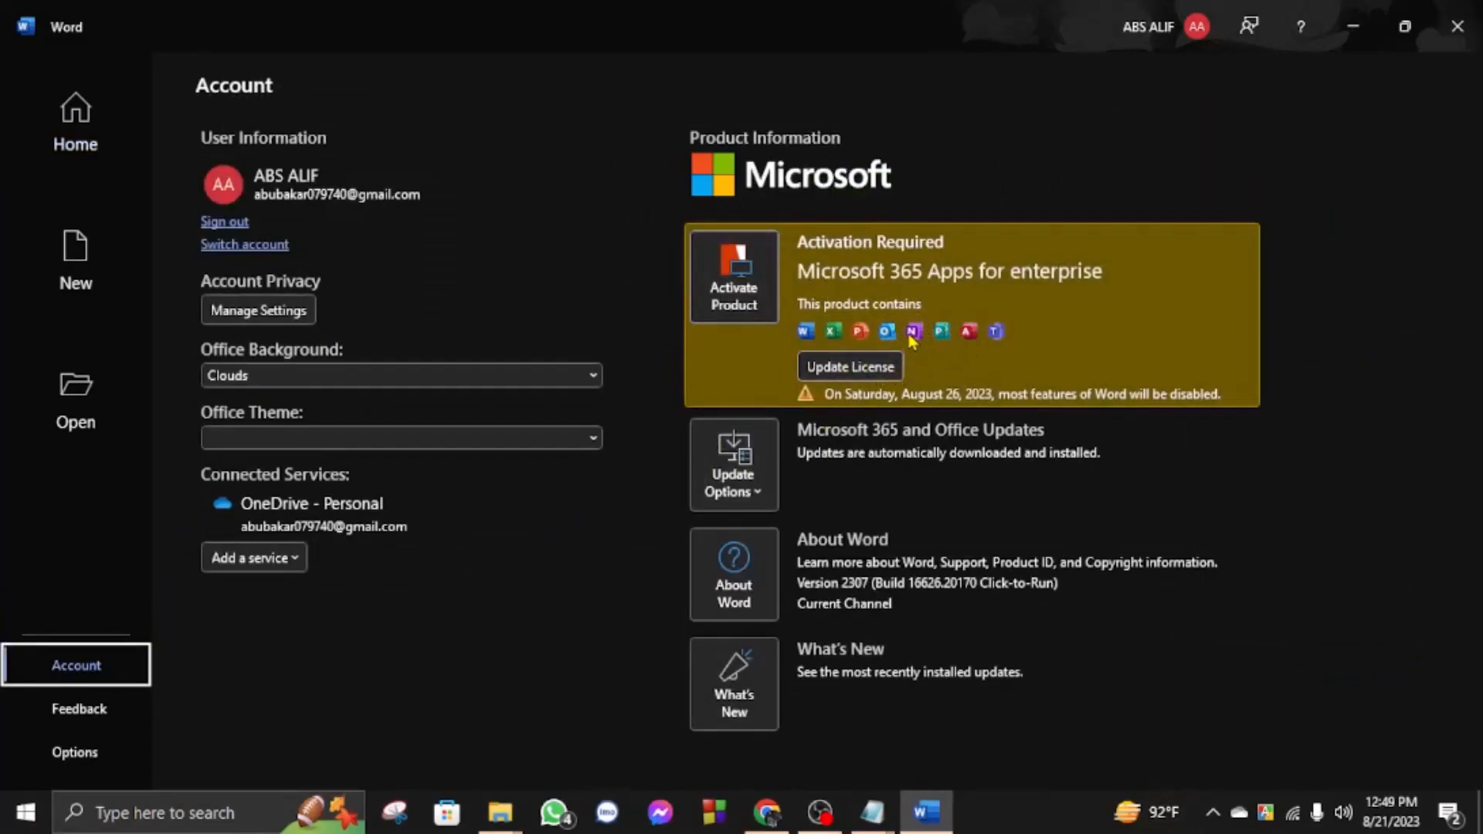
left_click(856, 366)
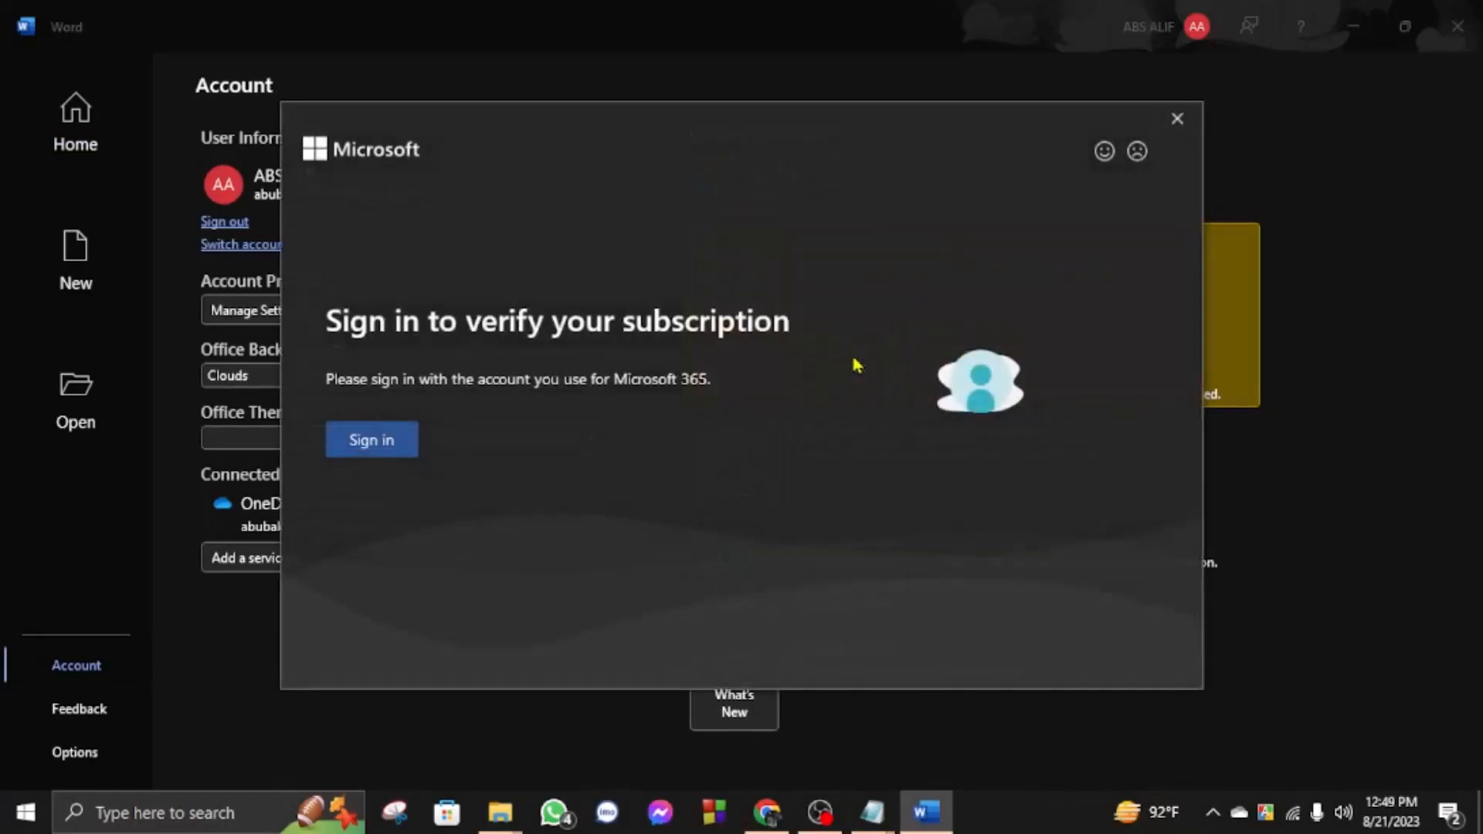
left_click(384, 450)
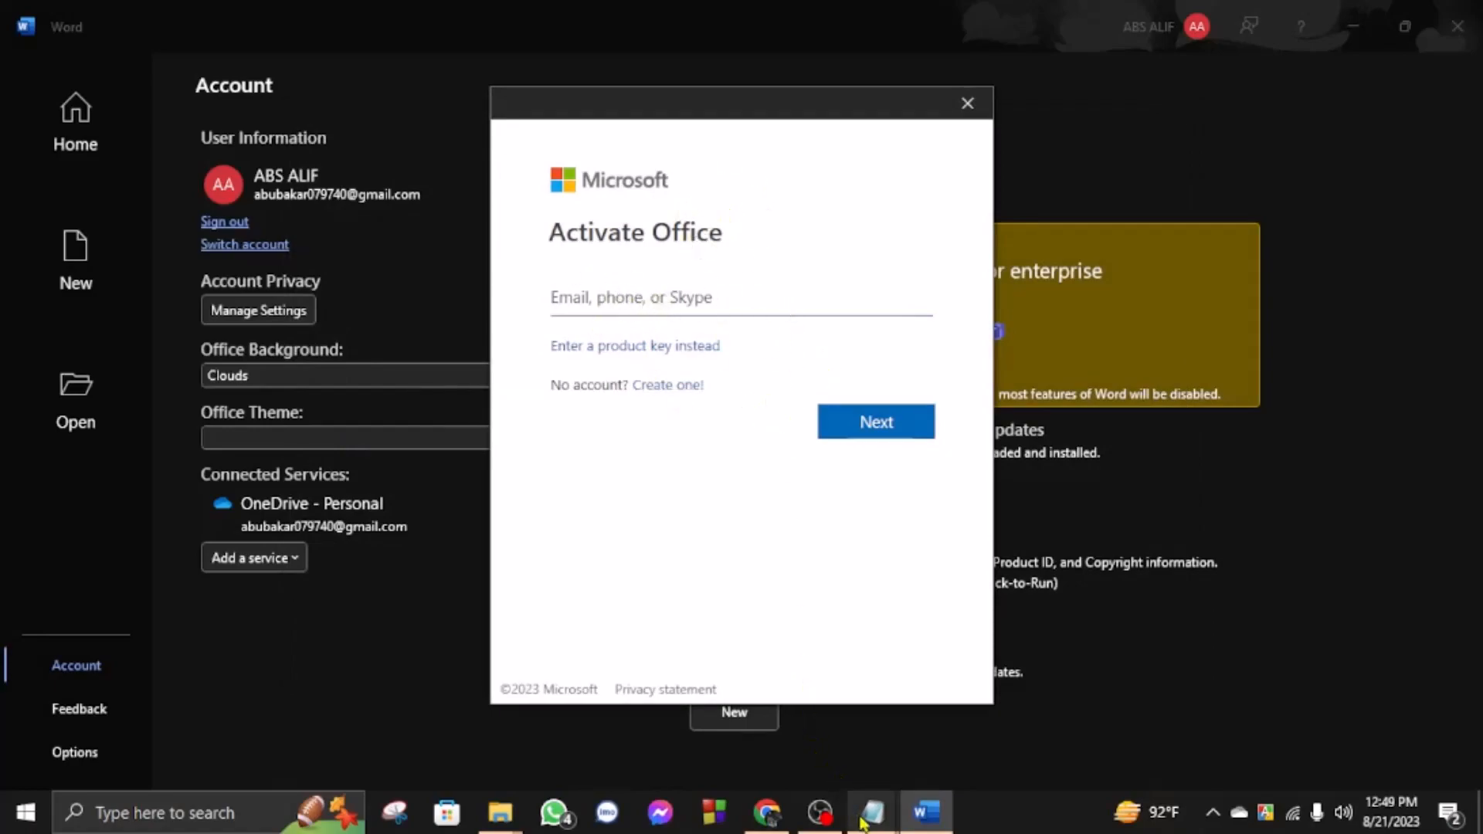
Copy the sandbox account's e-mail from Notepad and paste it into the Activate Office sign-in, continuing.
mouse_move(872, 811)
left_click(1065, 760)
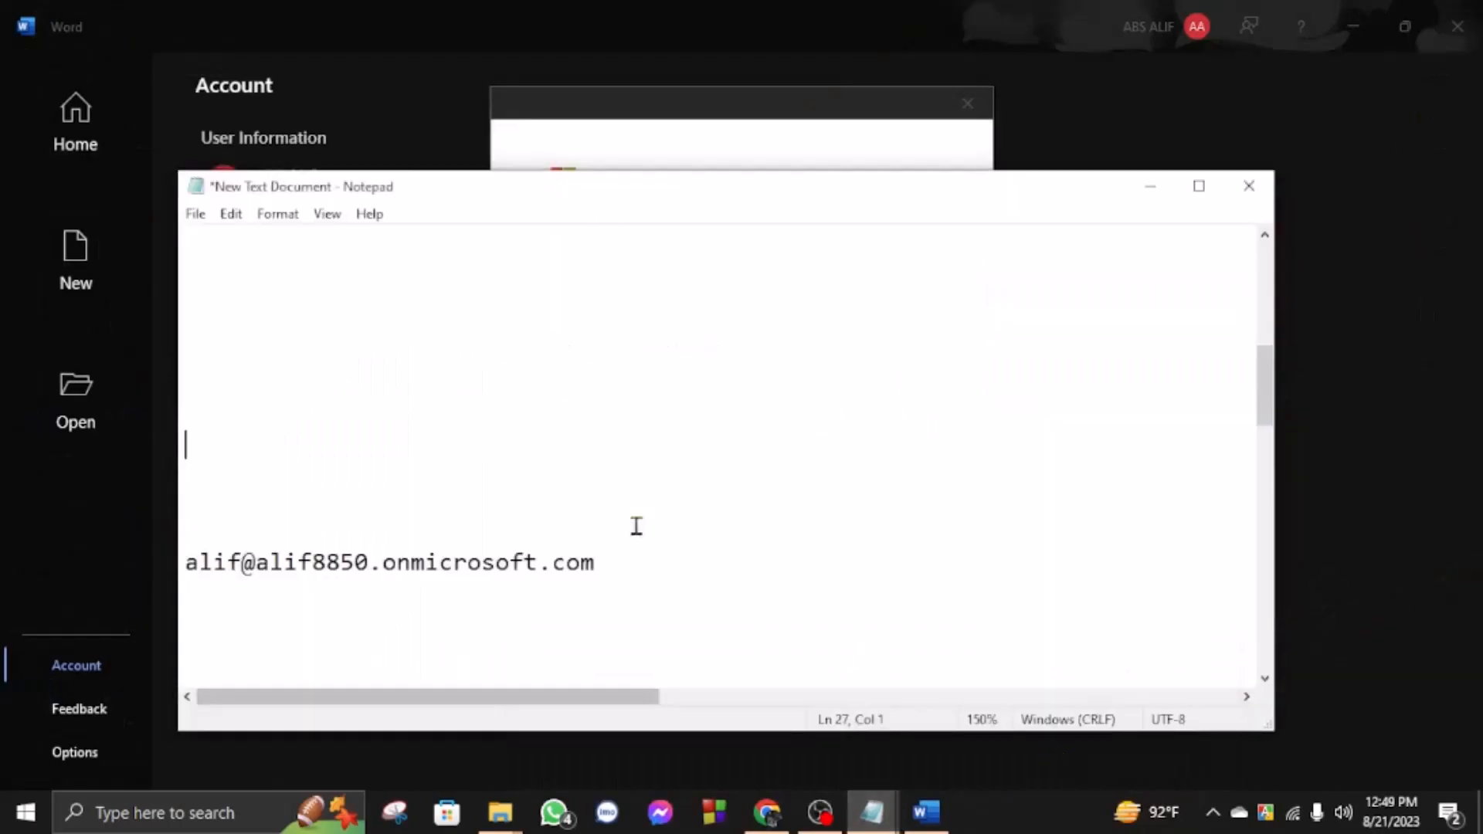
left_click_drag(615, 563, 186, 571)
key("ctrl+c")
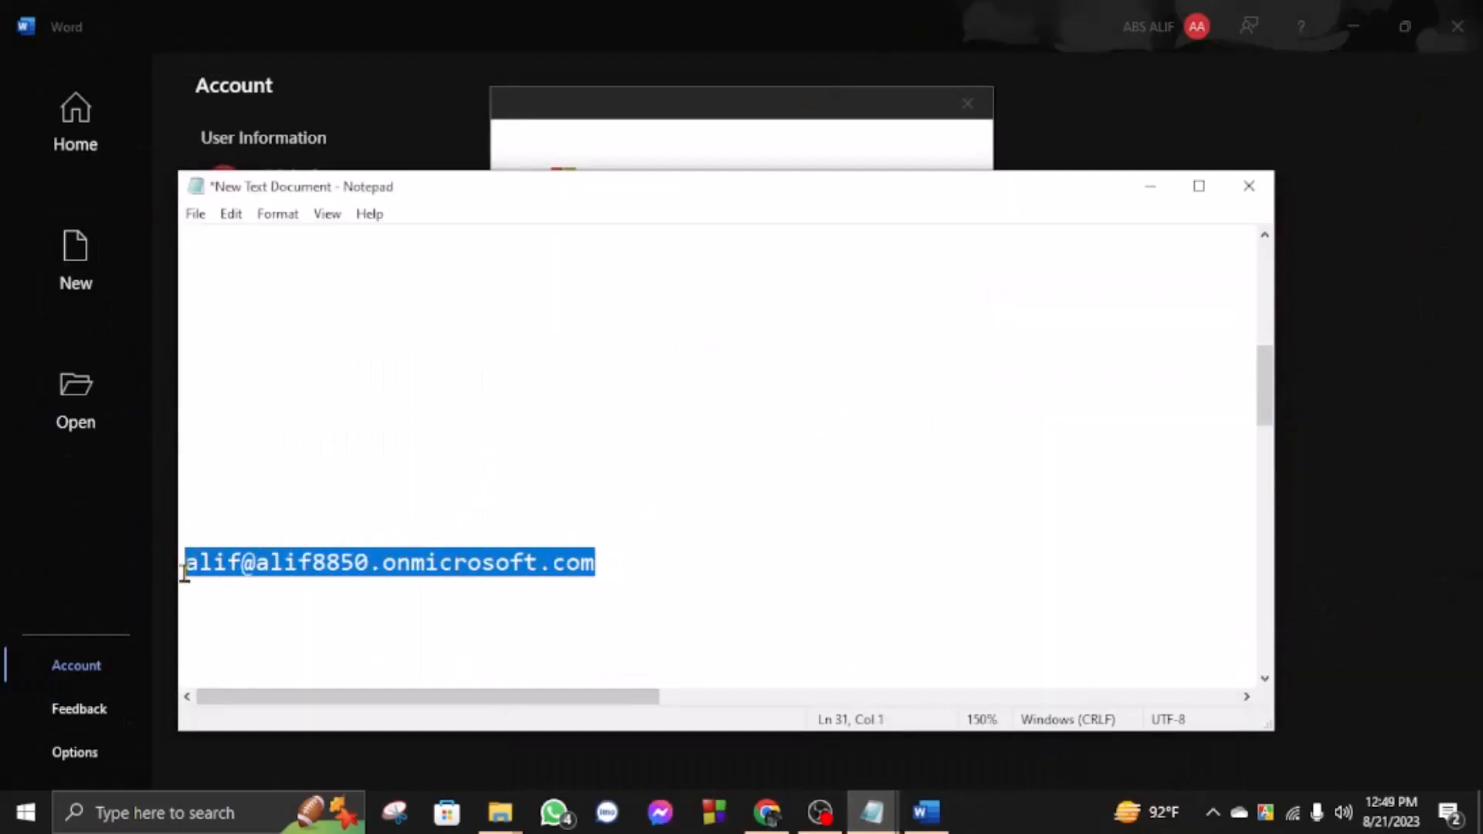
left_click(747, 175)
left_click(746, 287)
key("ctrl+v")
left_click(919, 440)
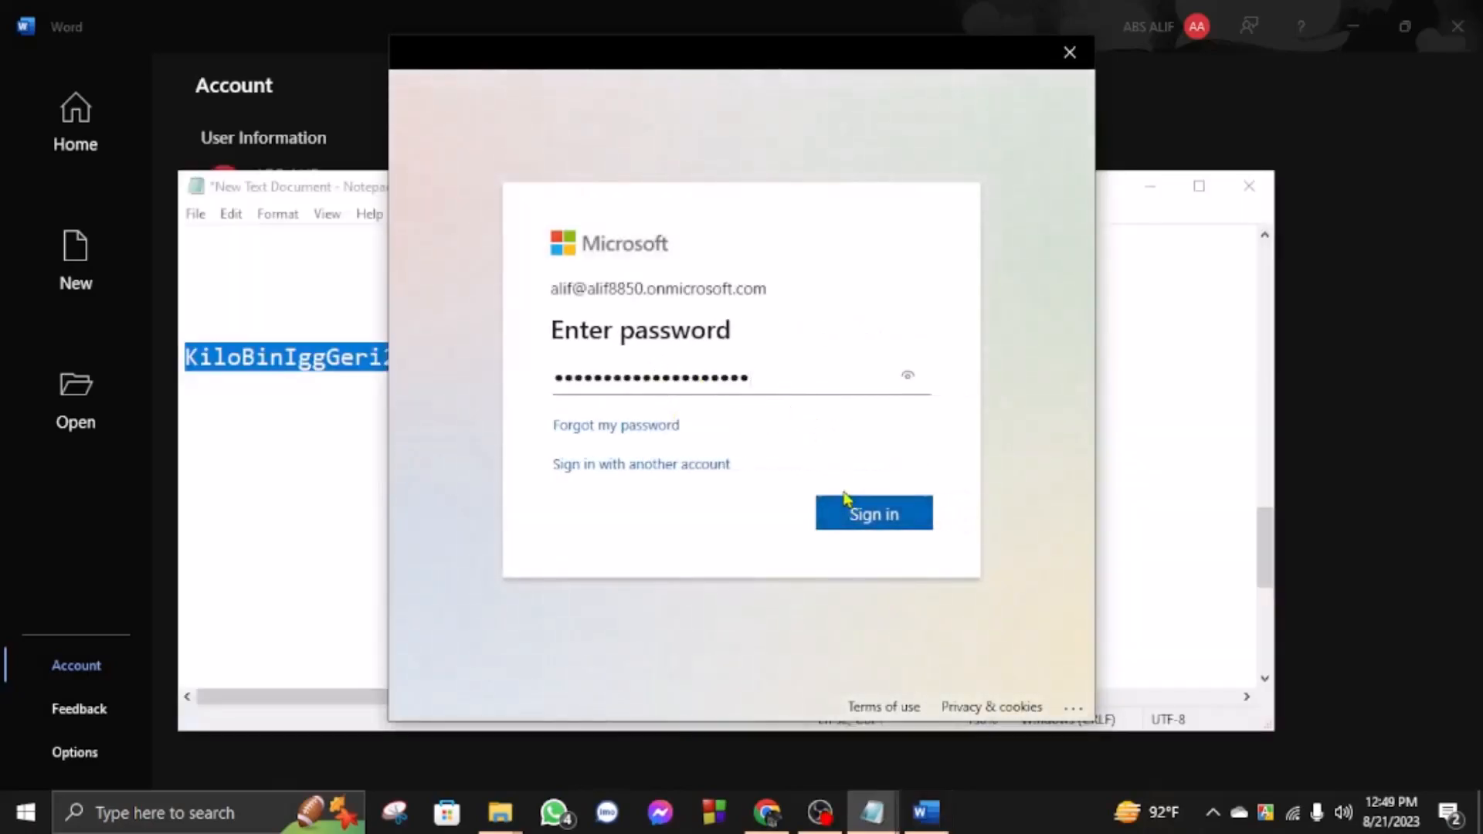
Submit the account password, allow staying signed in to all apps, and finish adding the account.
left_click(871, 516)
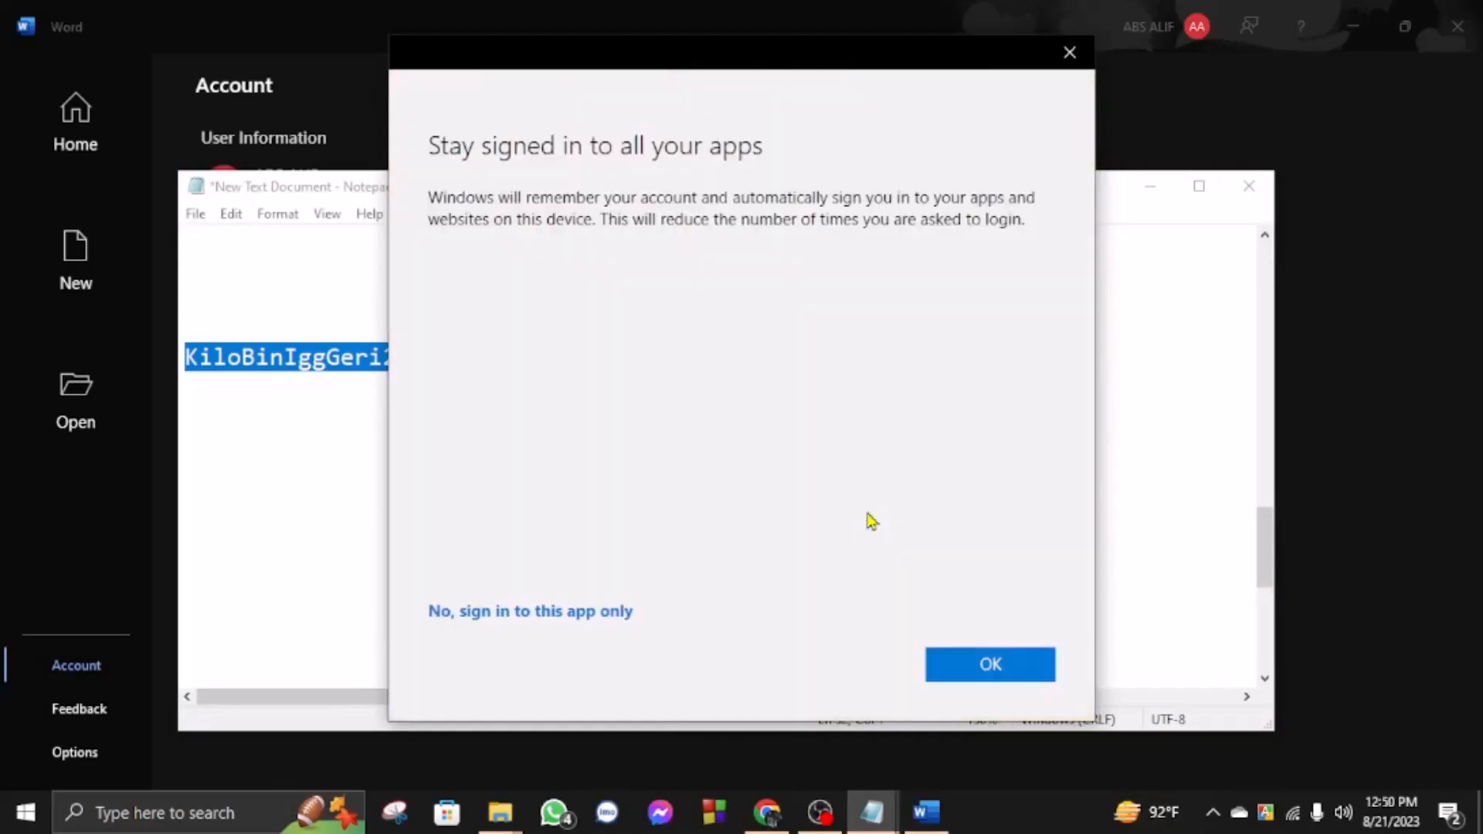
left_click(1018, 666)
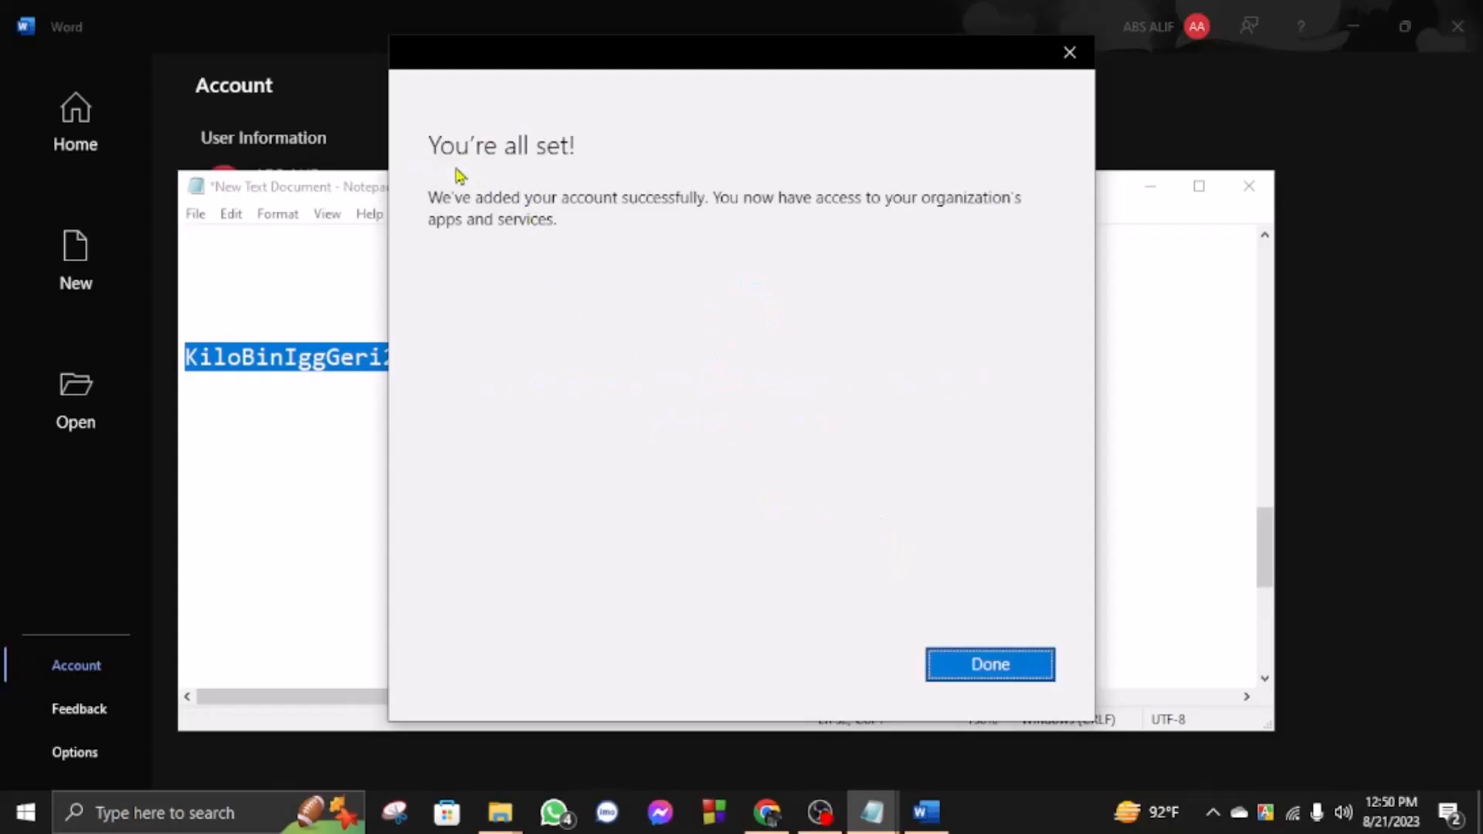
left_click(977, 672)
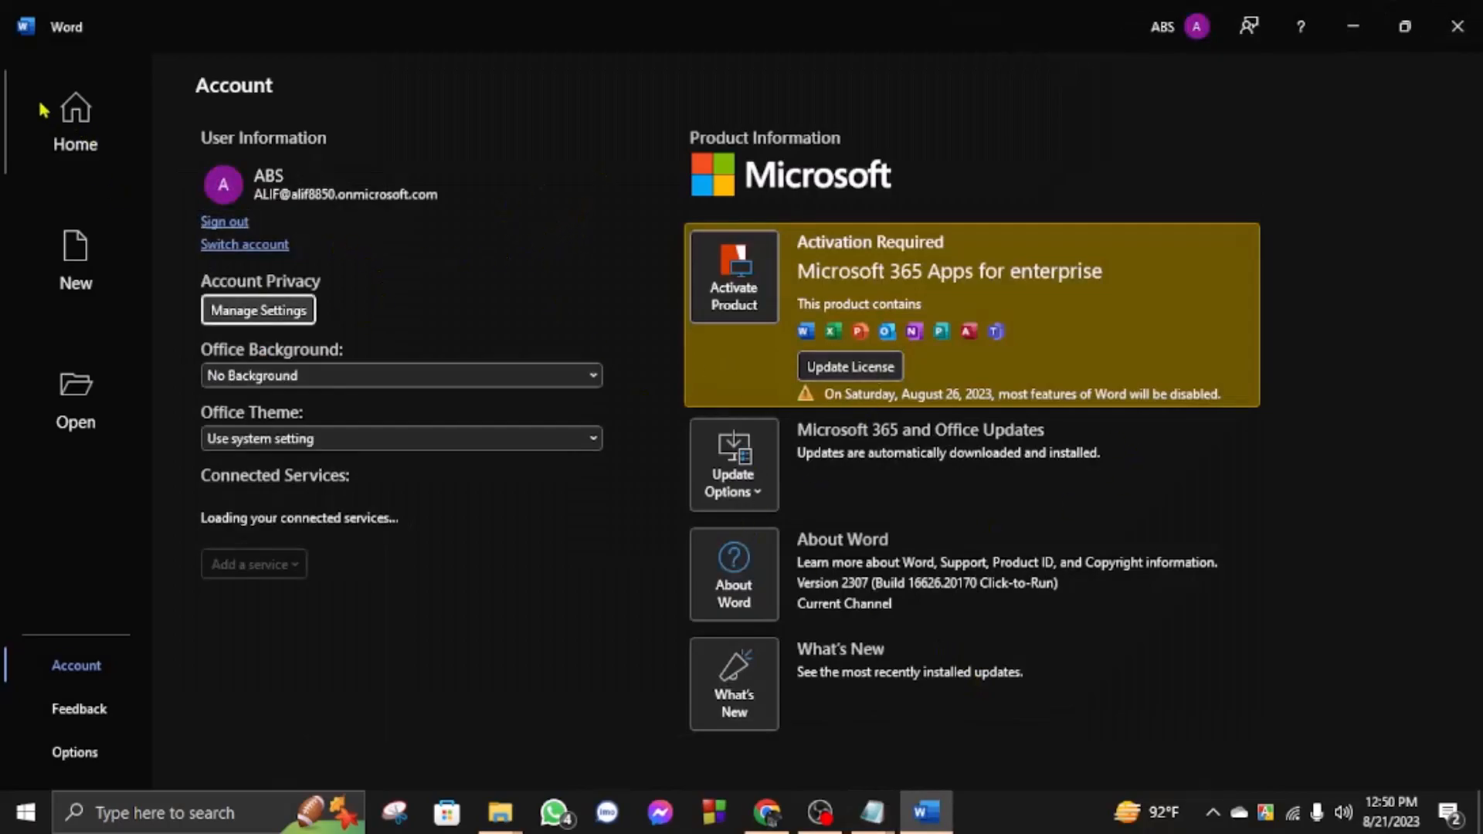
Return Home, close the licence success message, and review the subscription on the Account page.
left_click(63, 129)
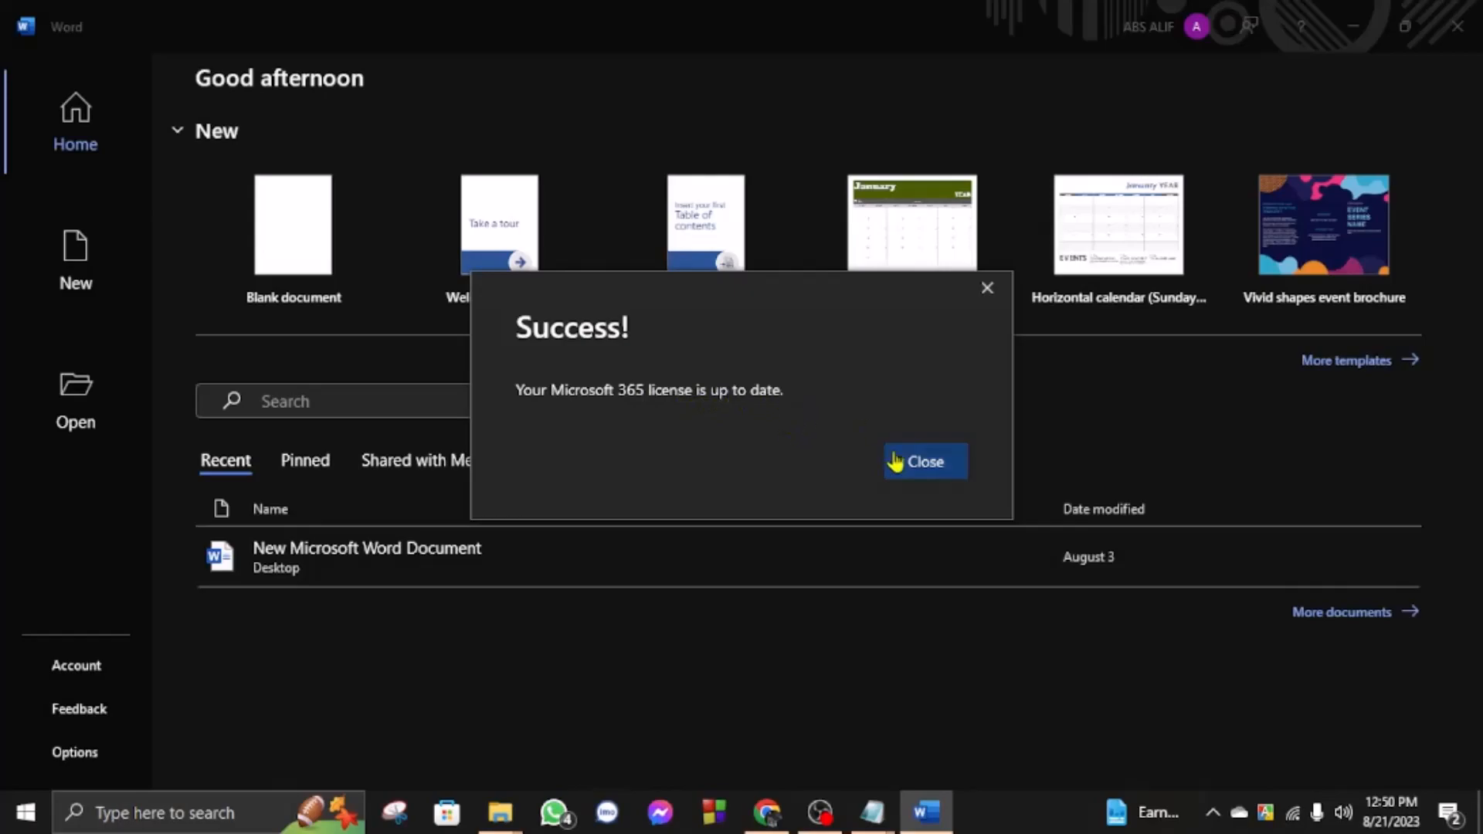
left_click(922, 468)
left_click(82, 669)
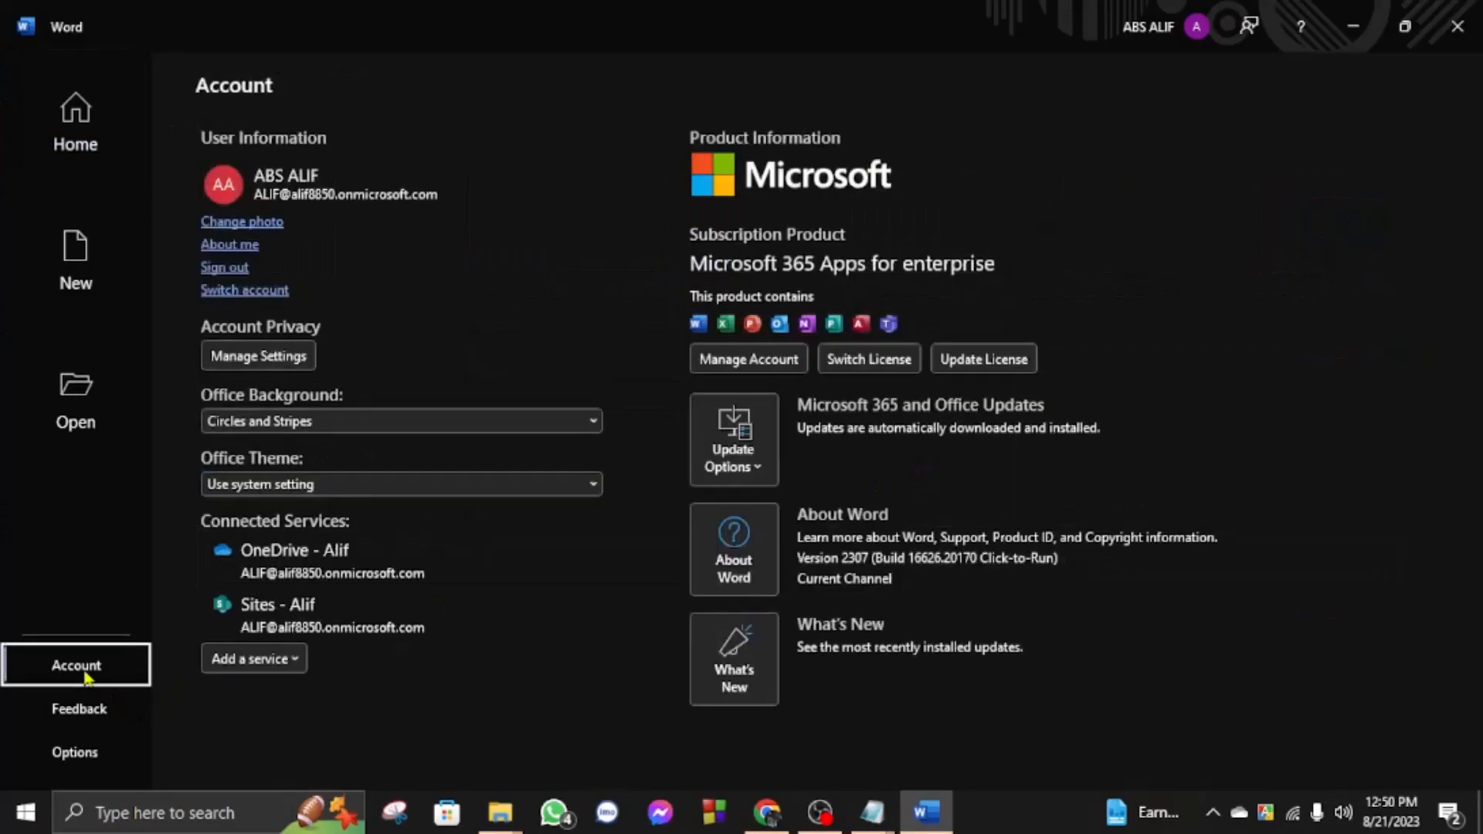